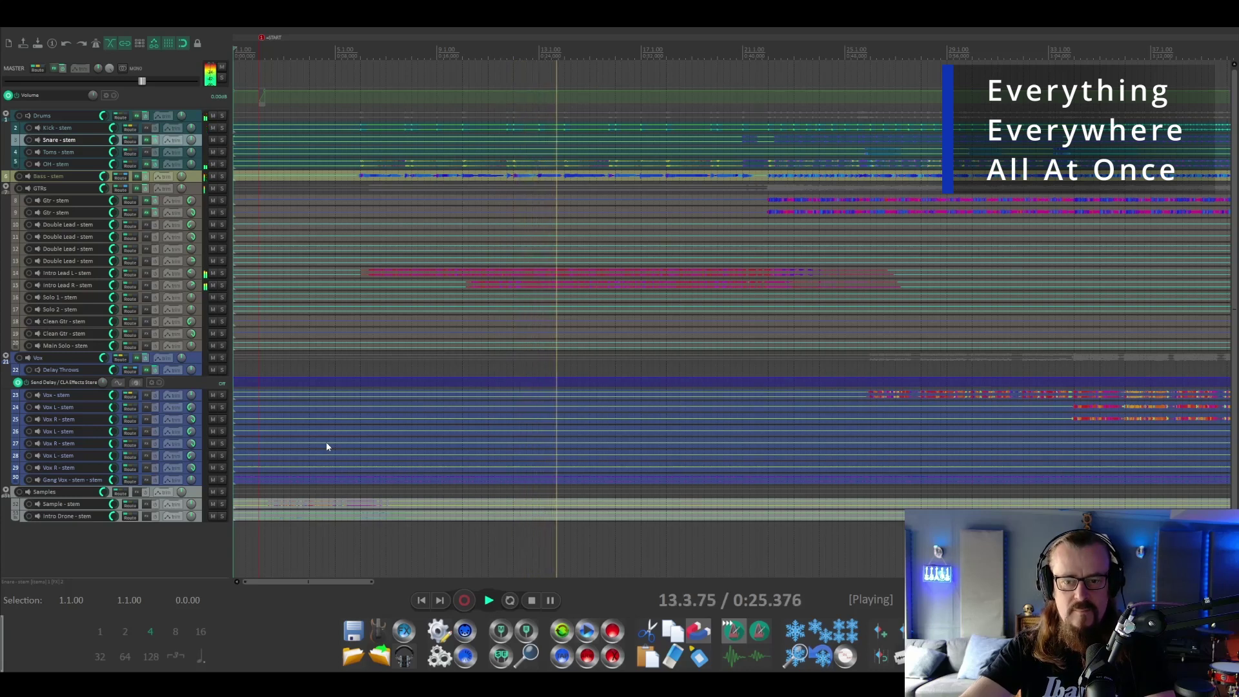
Stop playback and add the CLA EchoSphere Stereo effect to the Intro Lead L track
key("space")
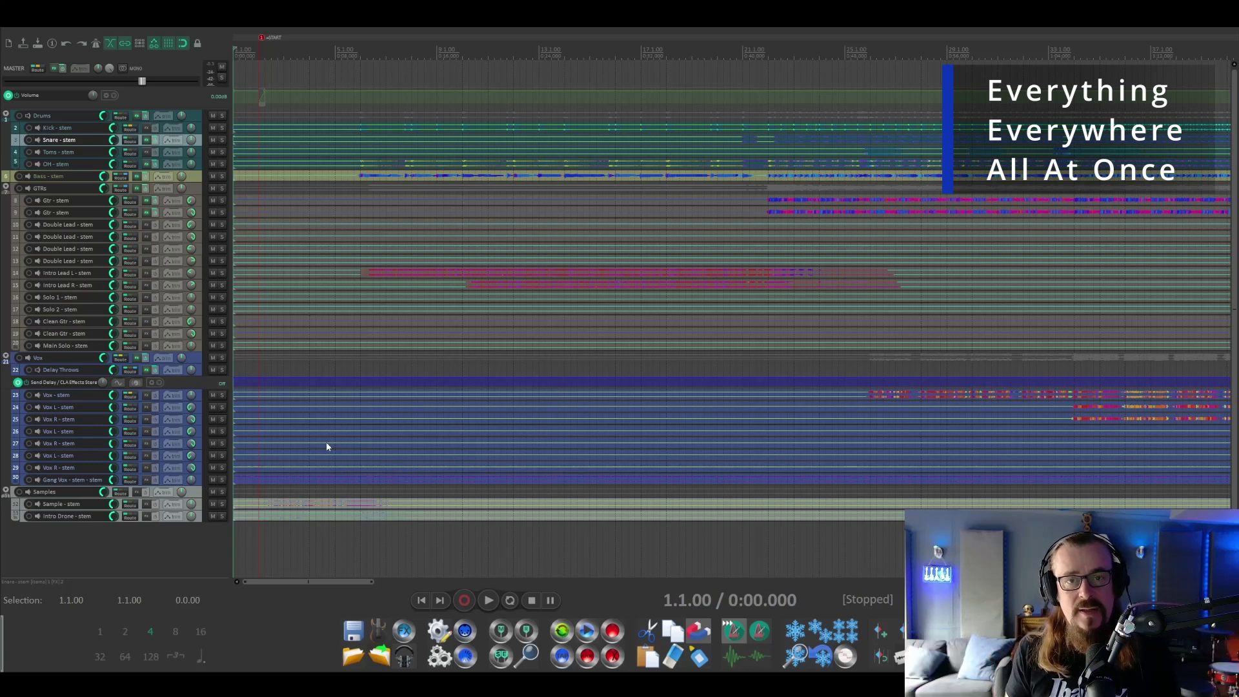
left_click(147, 273)
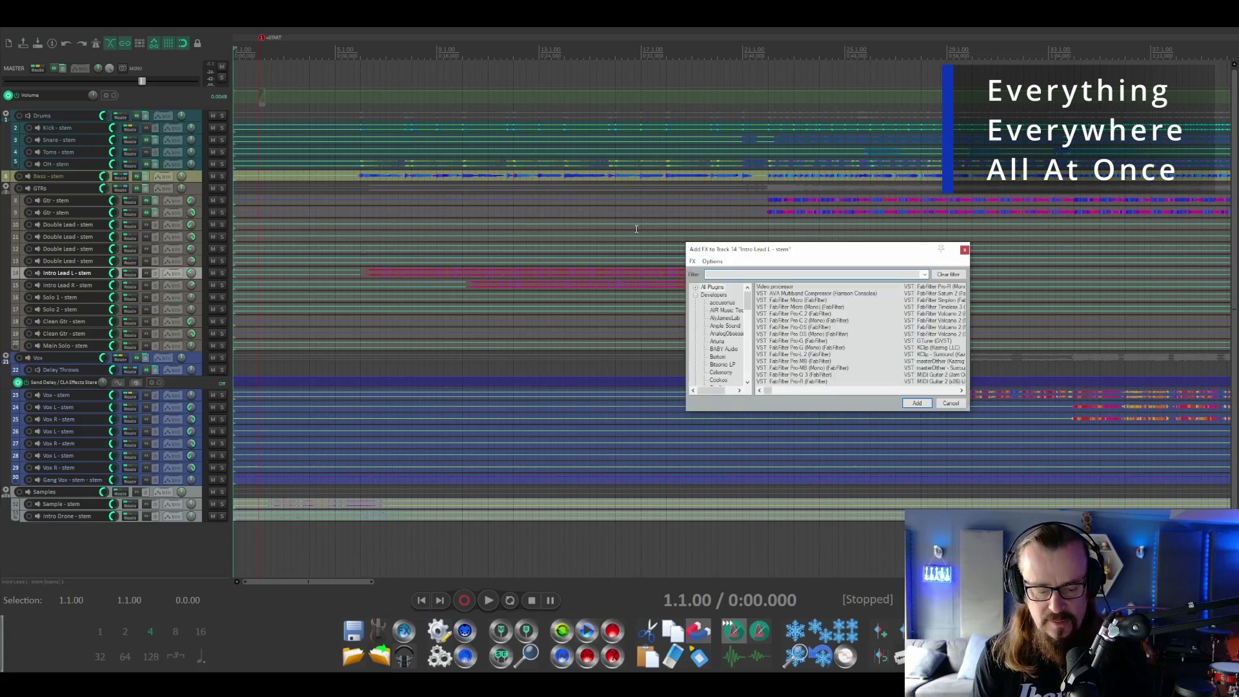
type("ec")
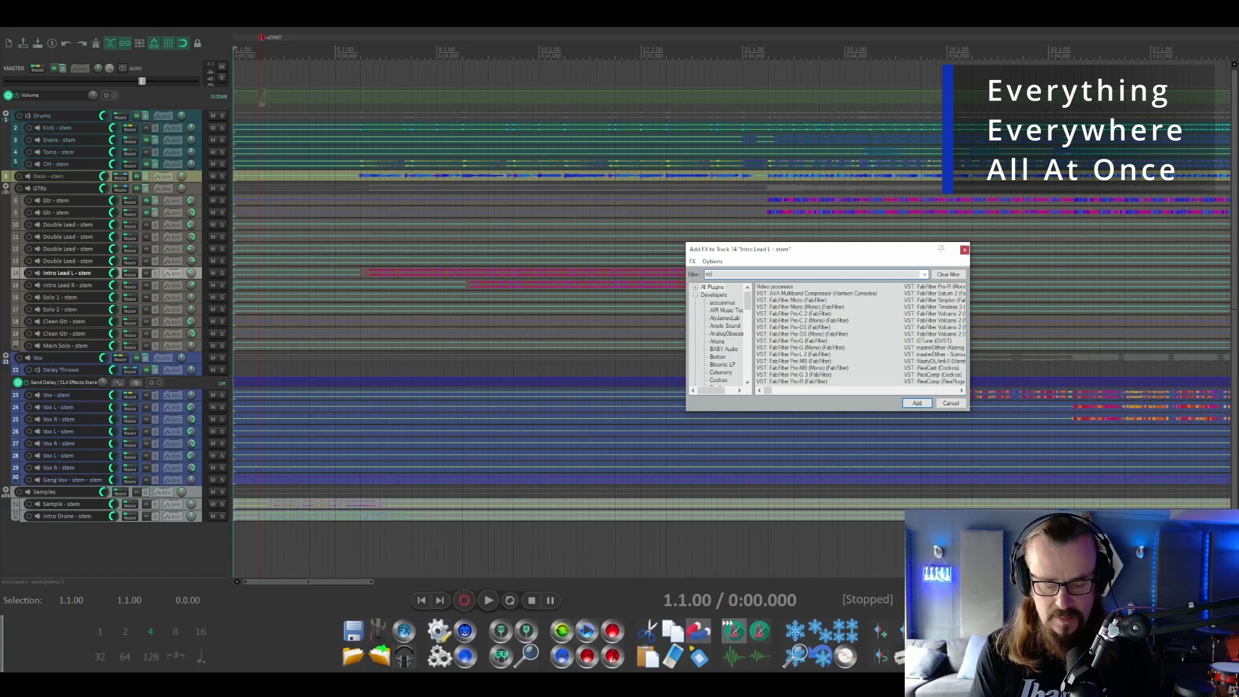
type("h")
double_click(803, 313)
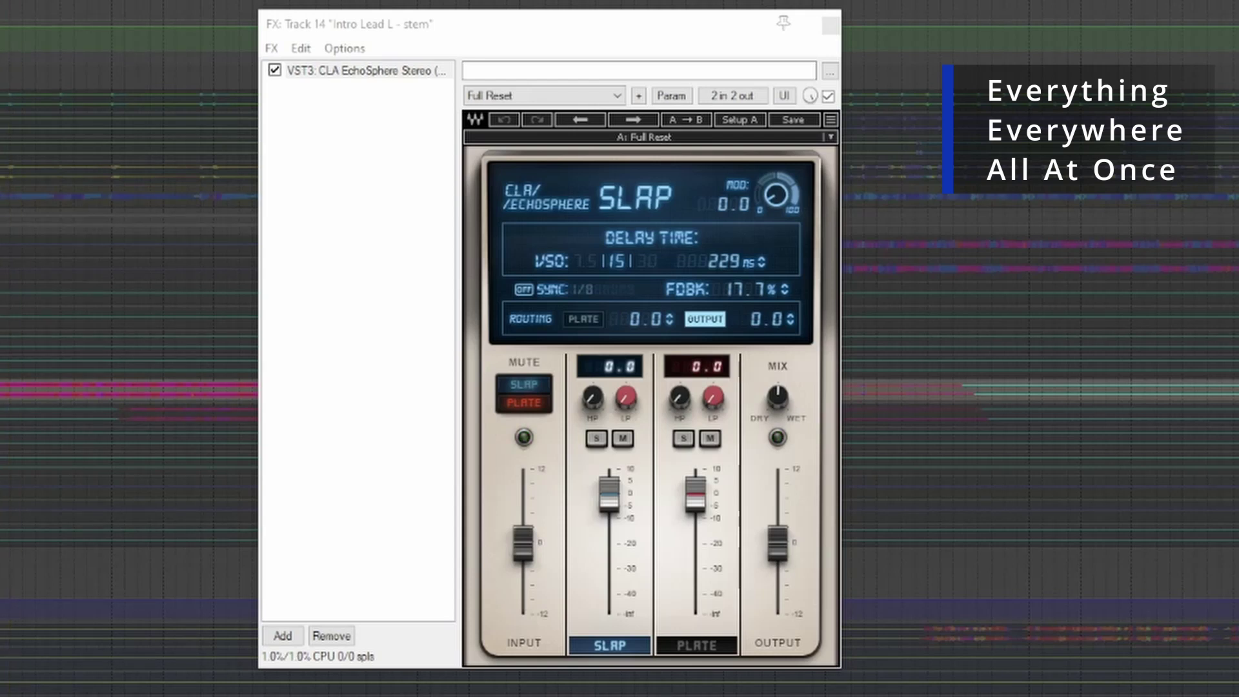
Try the CLA guitar preset Solo 1 in EchoSphere on the Intro Lead L track
left_click(665, 137)
mouse_move(802, 381)
mouse_move(918, 371)
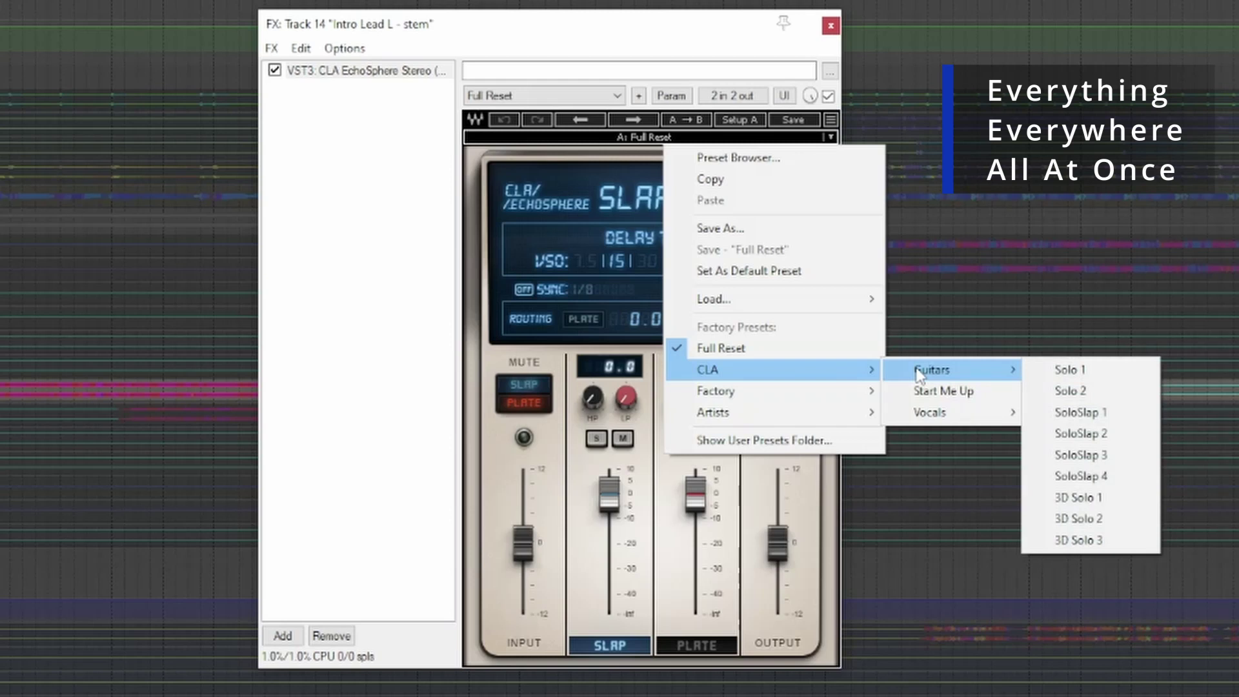
left_click(1099, 378)
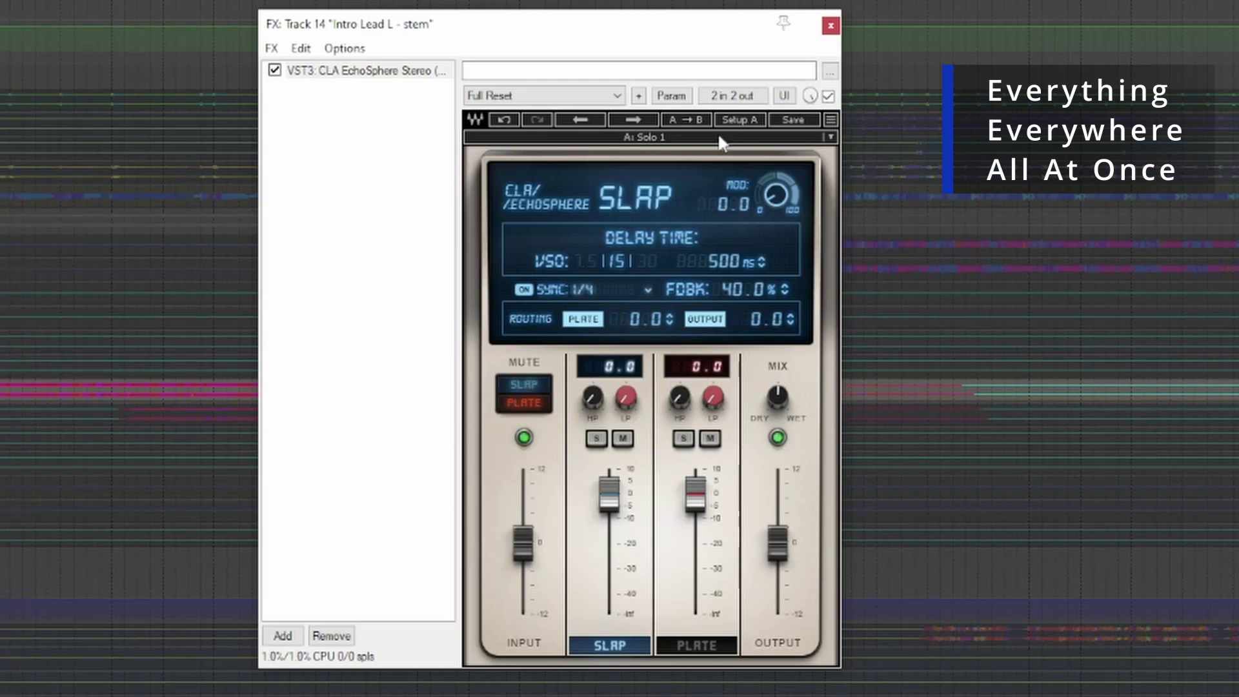
Load the CLA guitar preset Solo 2 in EchoSphere, close the effect and audition the intro lead
left_click(683, 134)
mouse_move(842, 381)
left_click(1102, 385)
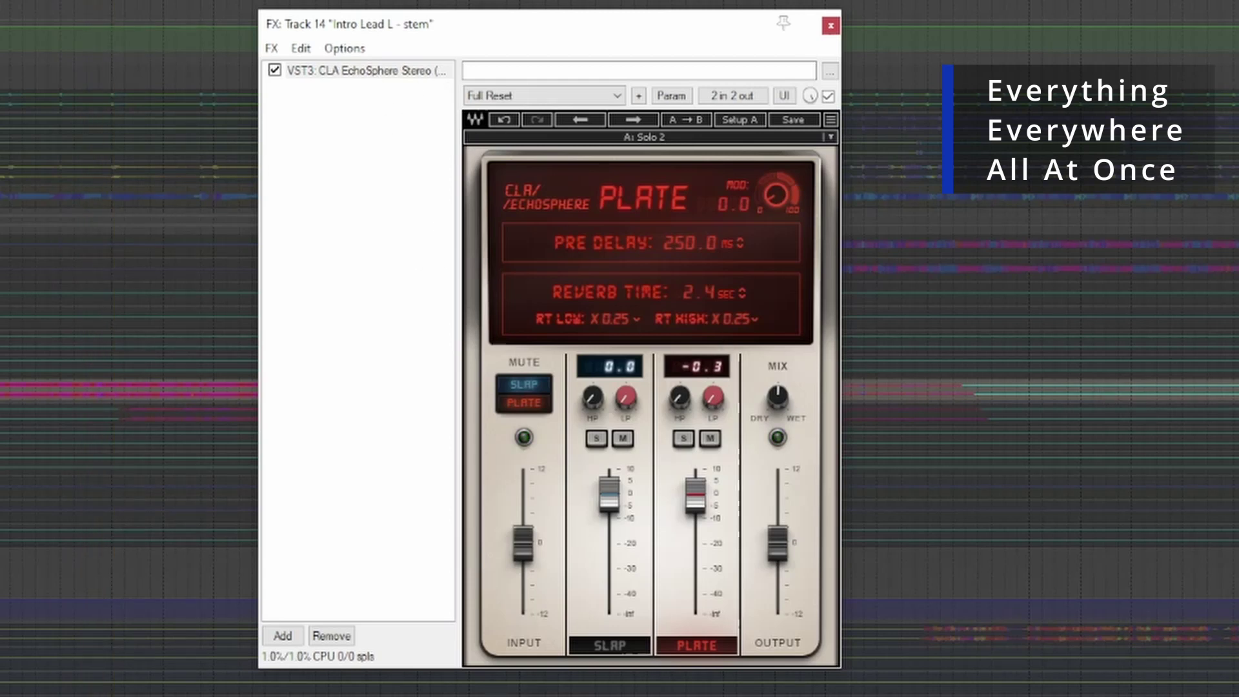
key("shift+f")
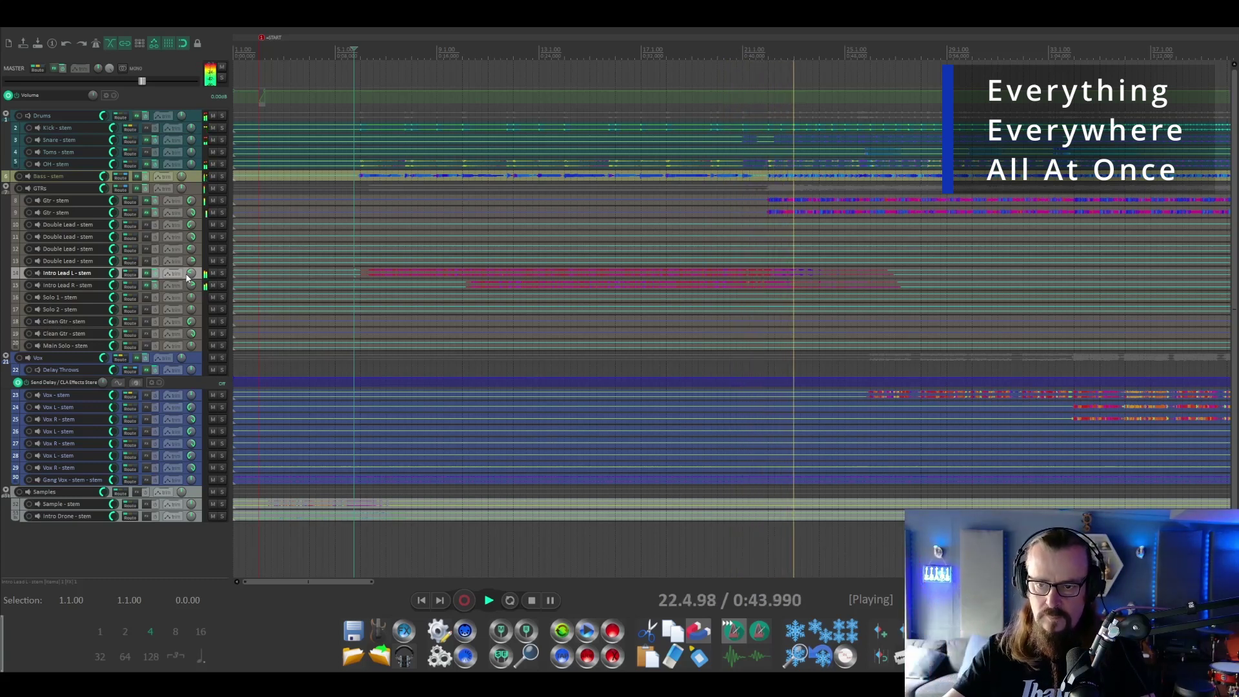
key("space")
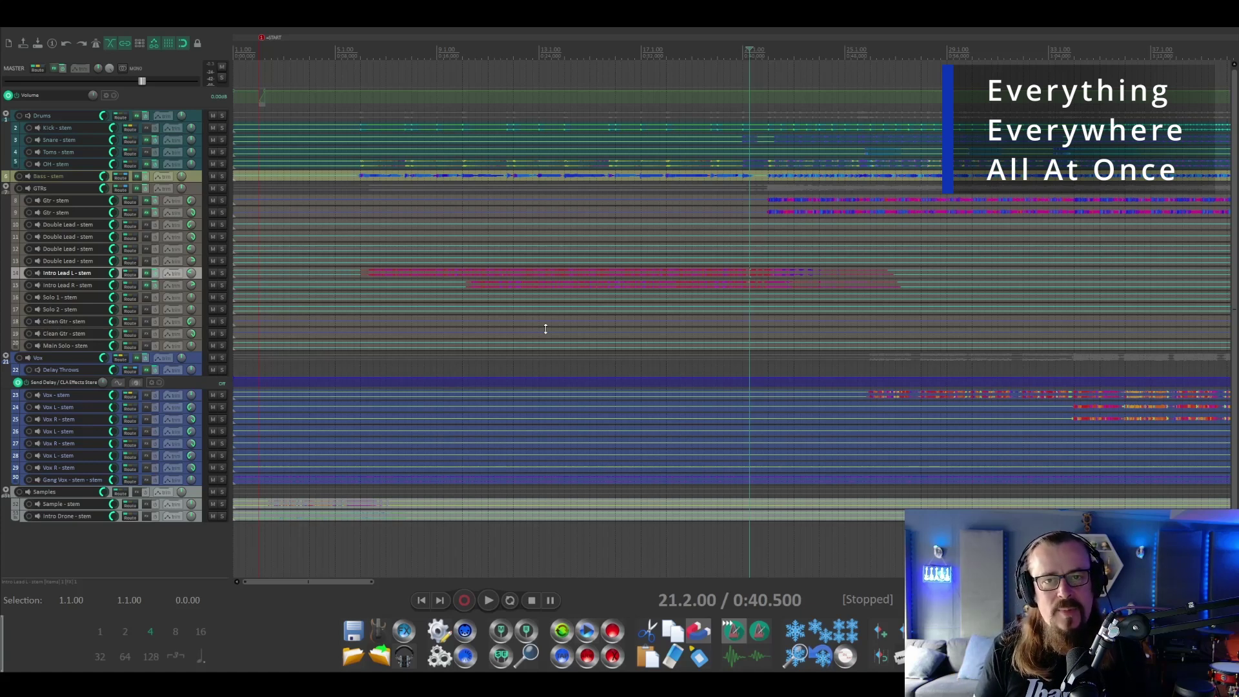
Place the Explosion_6 sample from the samples folder in File Explorer on a new track at bar 22 and audition it
key("alt+Tab")
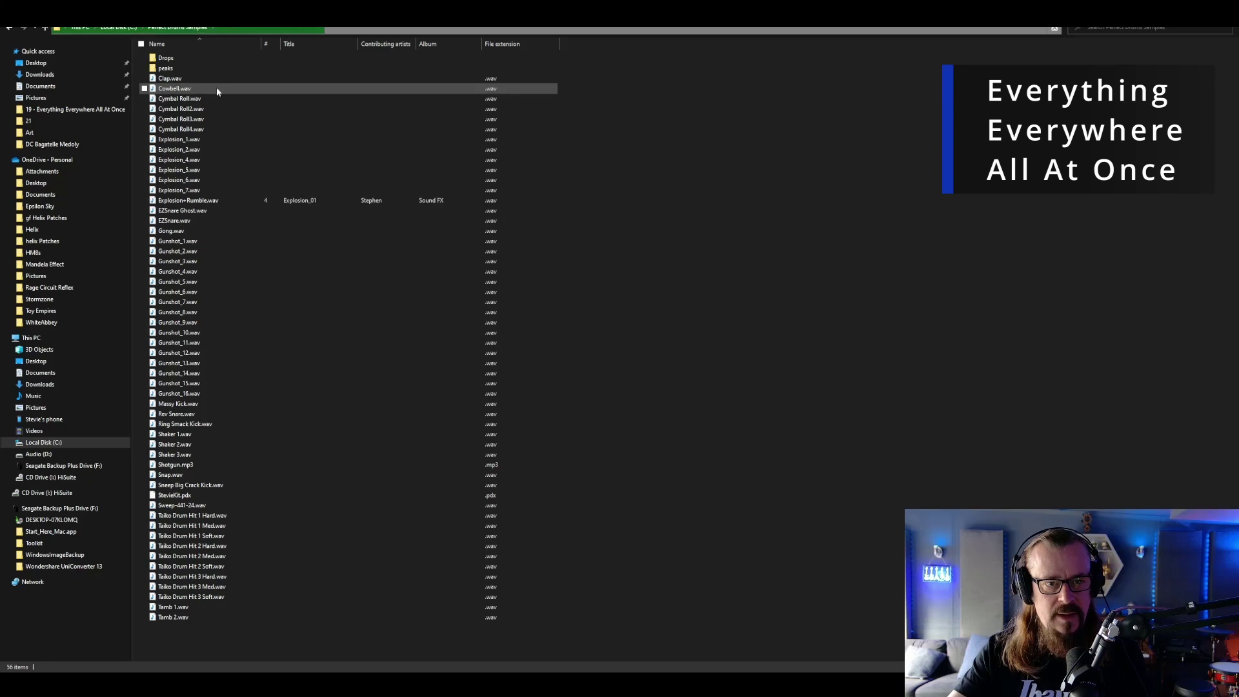
left_click(230, 146)
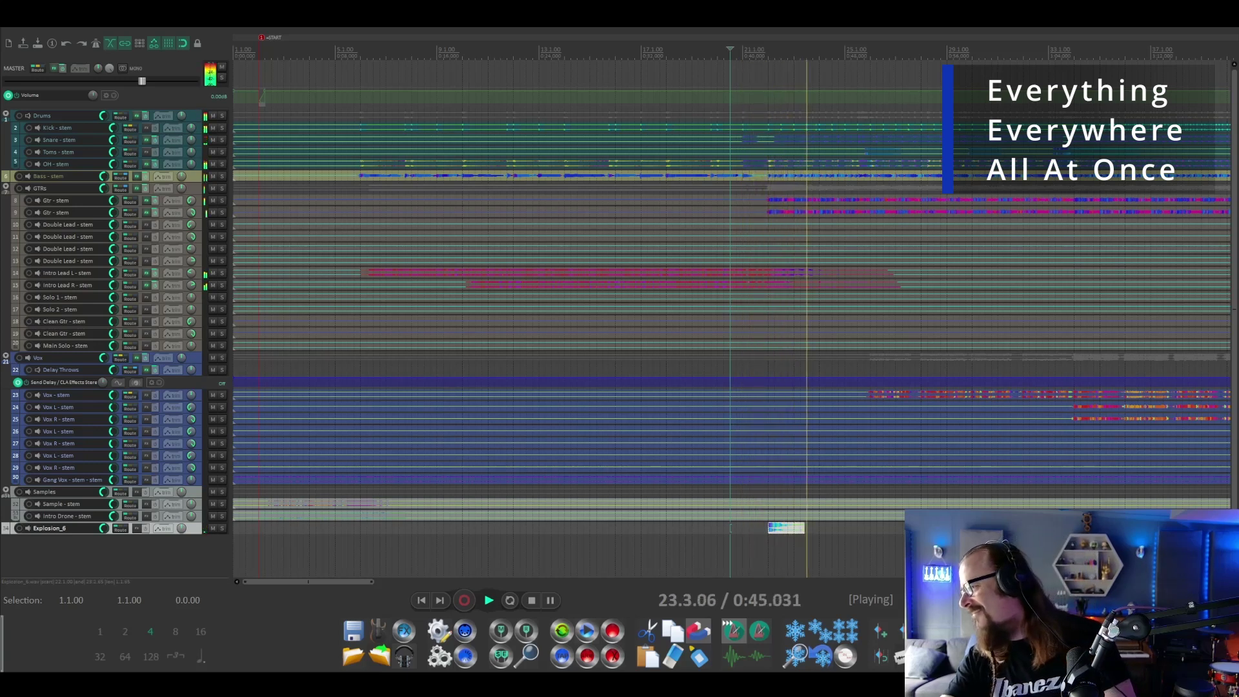
key("space")
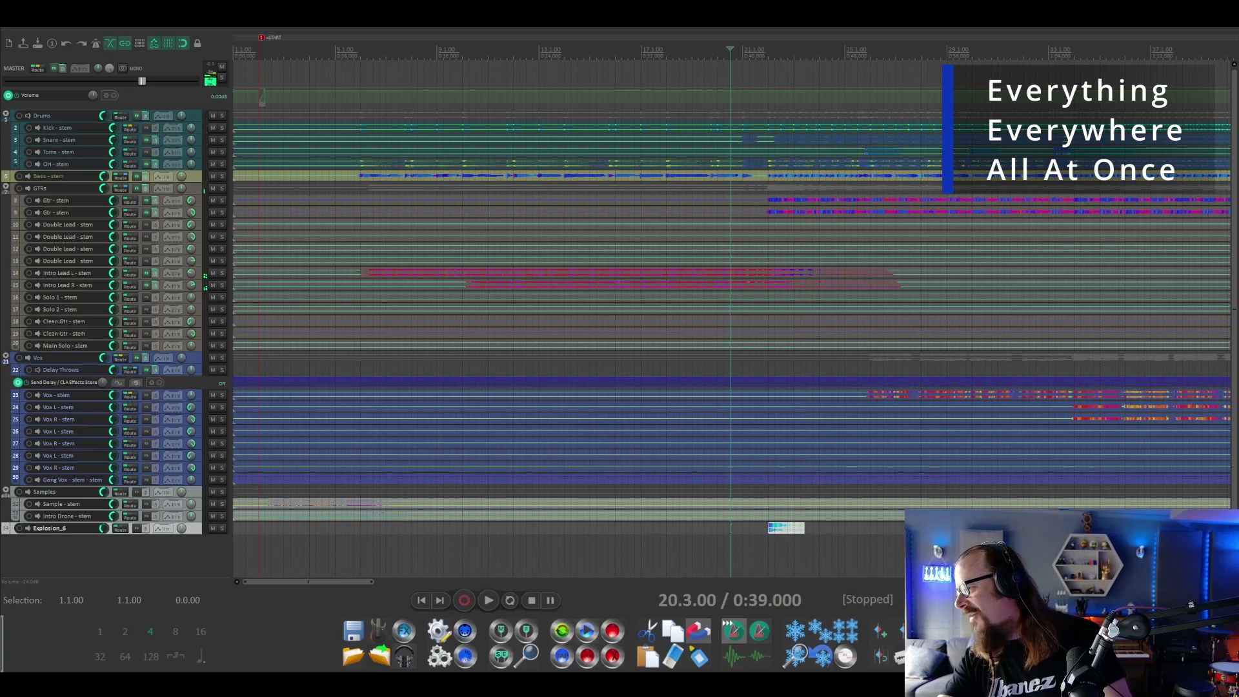
key("space")
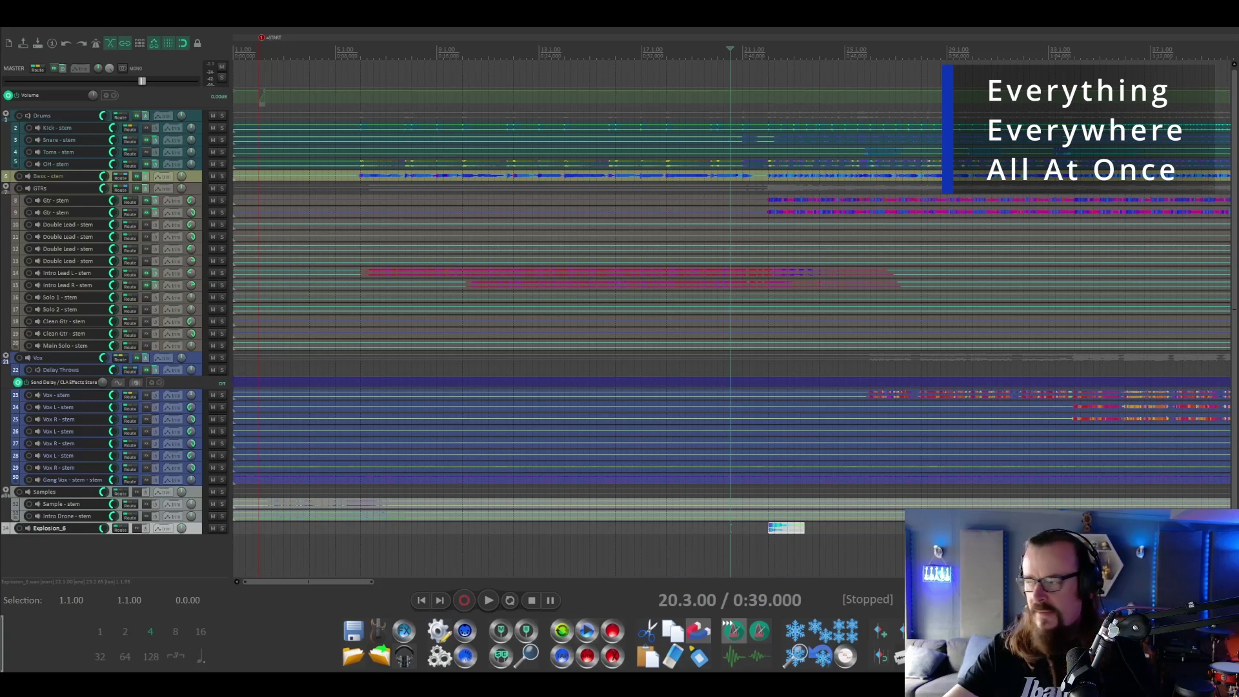
key("space")
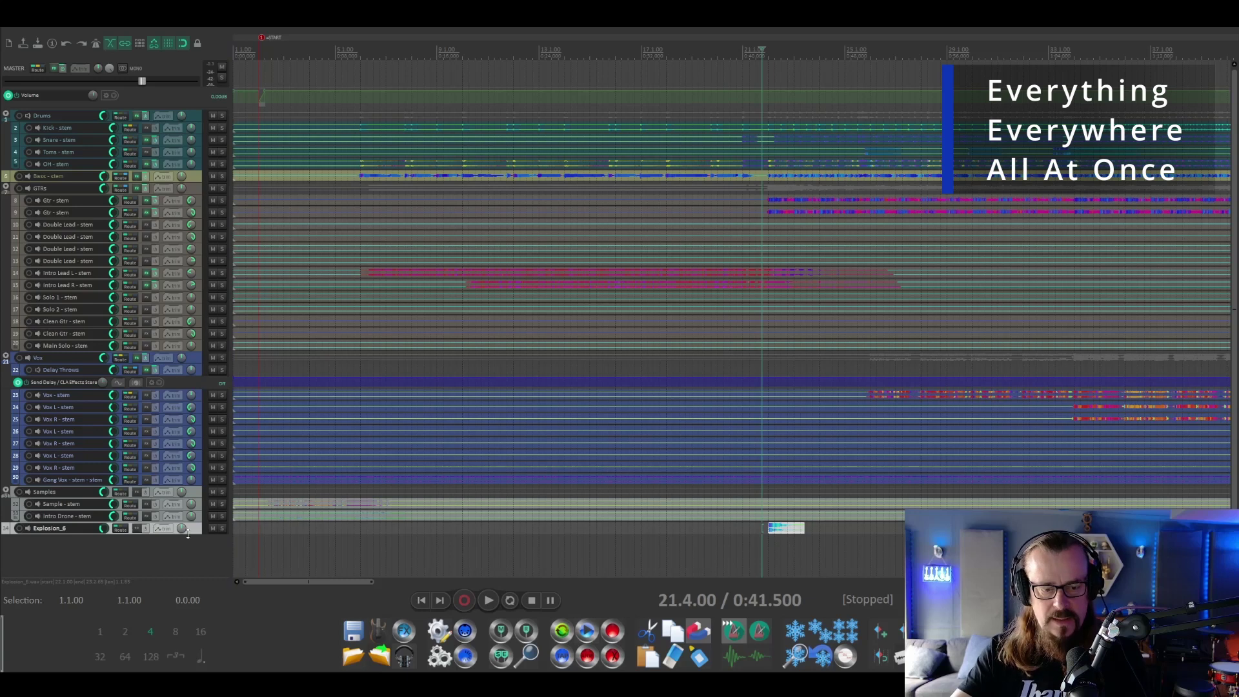
Add TDR Nova GE to the Explosion_6 track and set band III to -10.8 dB at 437 Hz while looping the soloed sample
key("shift+f")
key("space")
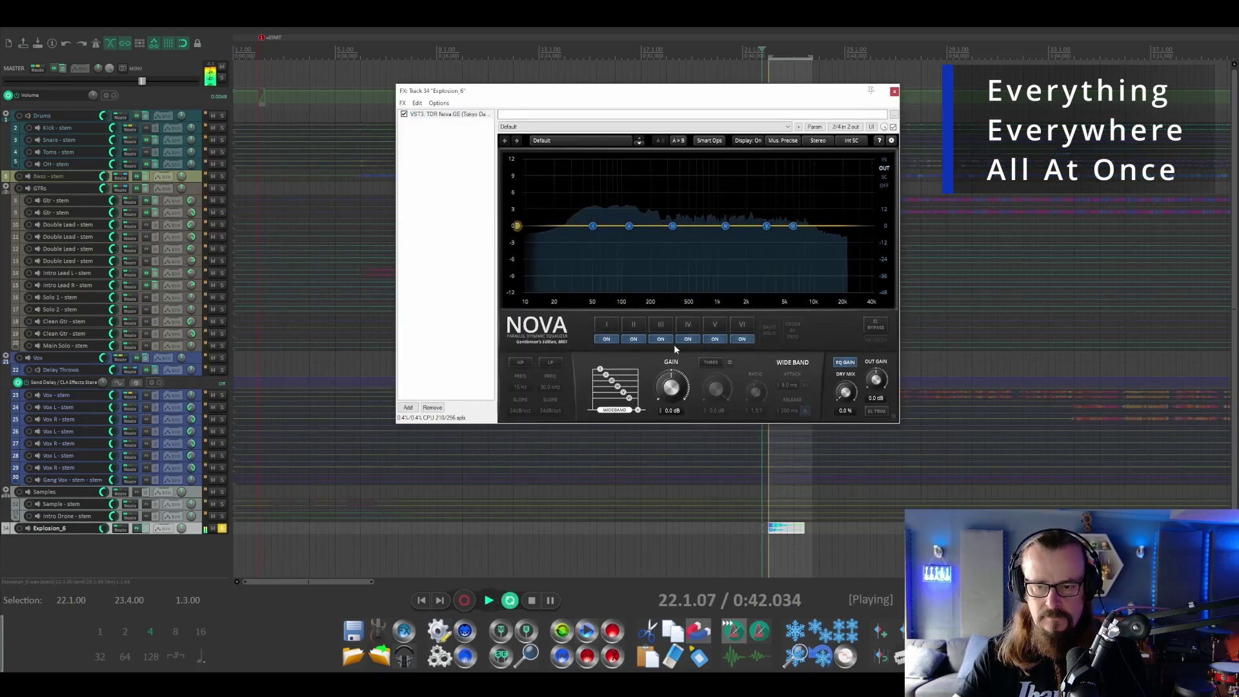
left_click(673, 225)
left_click_drag(675, 217, 671, 174)
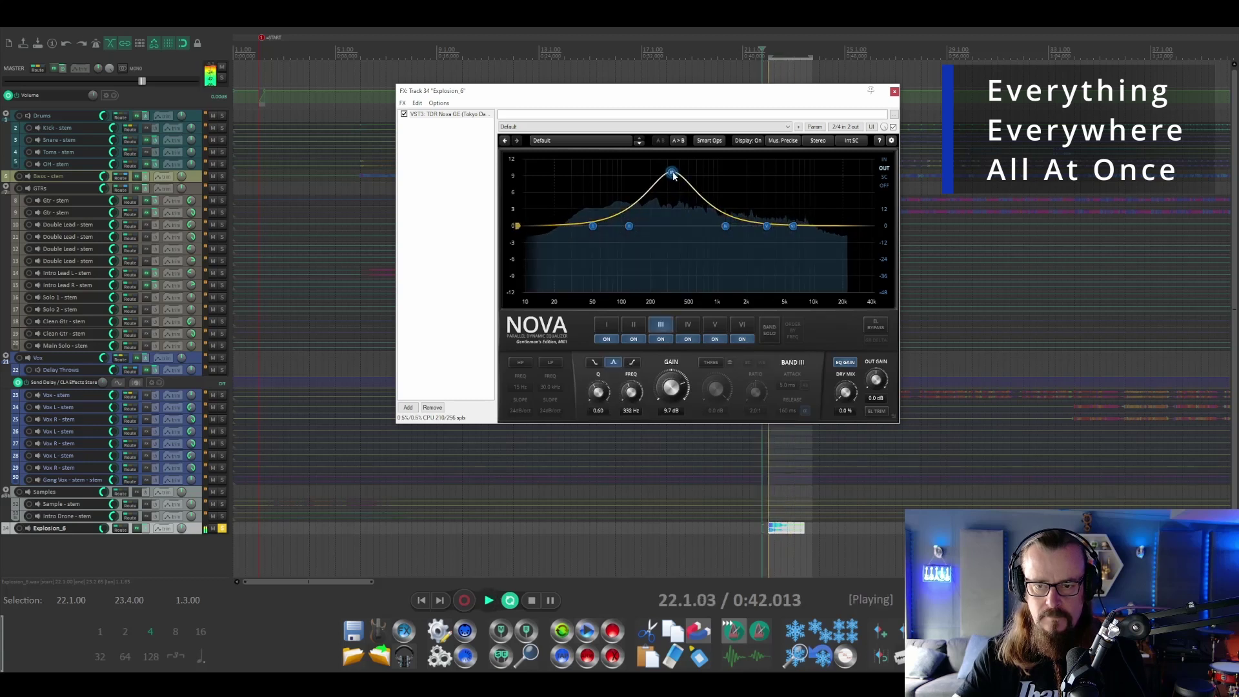
left_click_drag(673, 176, 686, 289)
key("space")
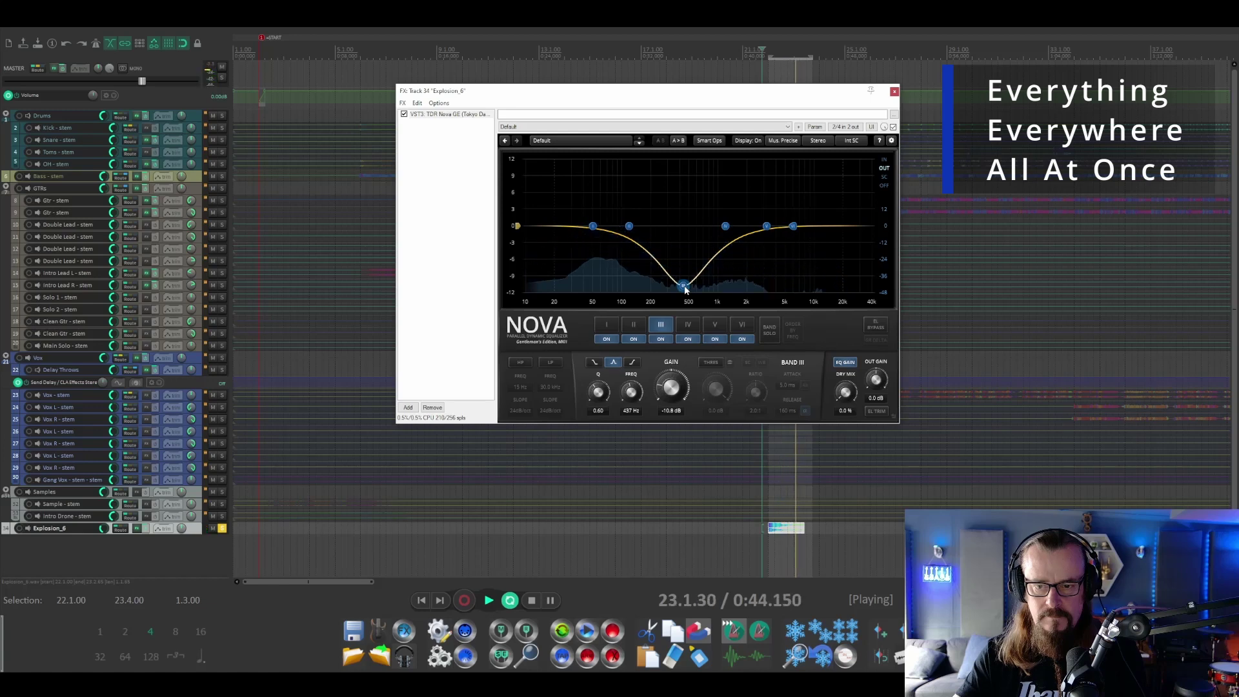
key("space")
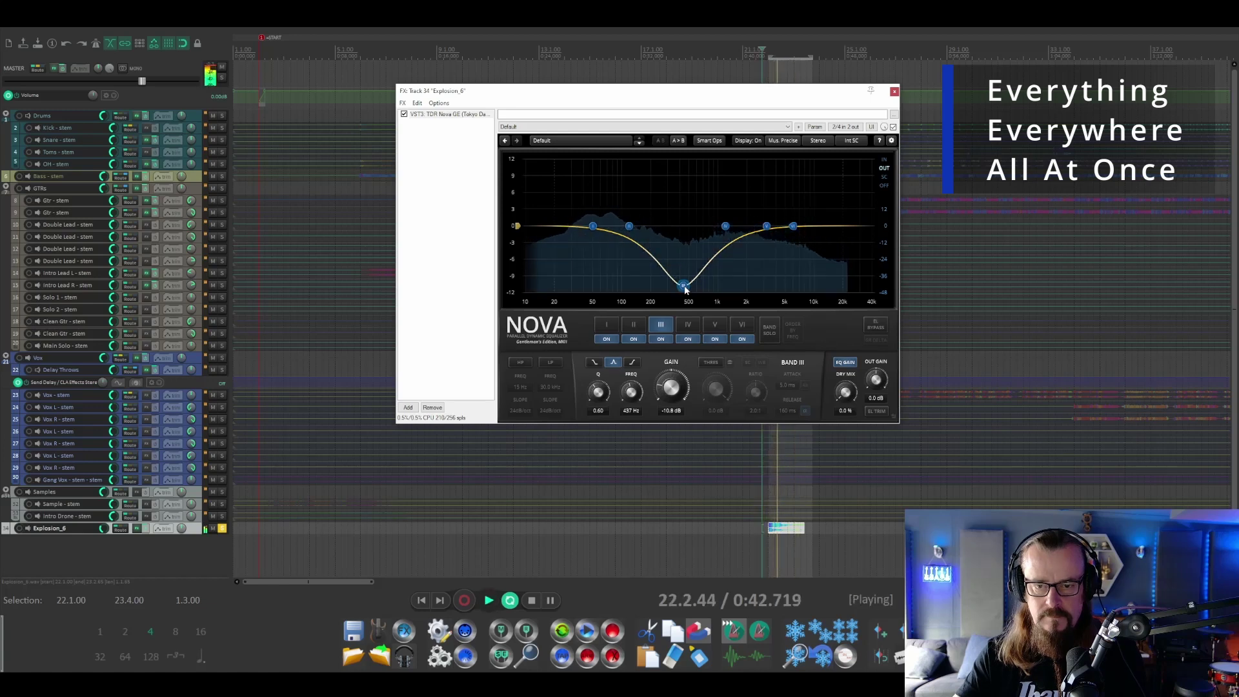
Play the full mix from bar 20 with looping turned off and clear the time selection
left_click(714, 54)
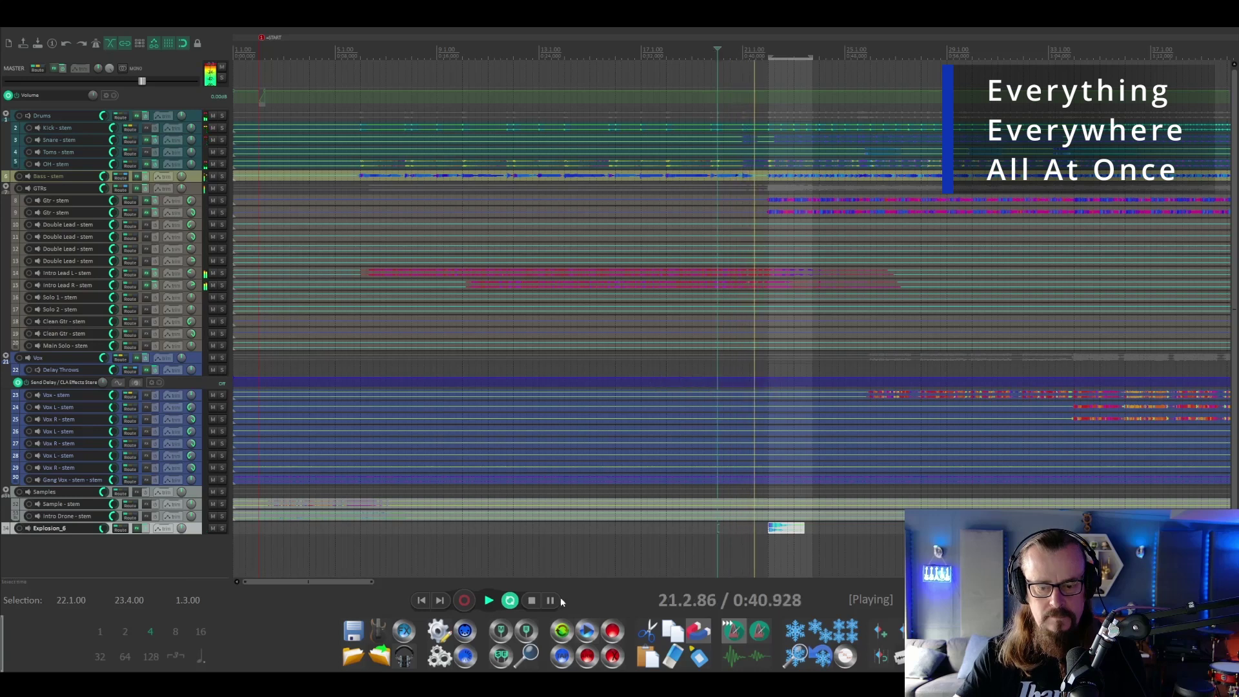
left_click(510, 601)
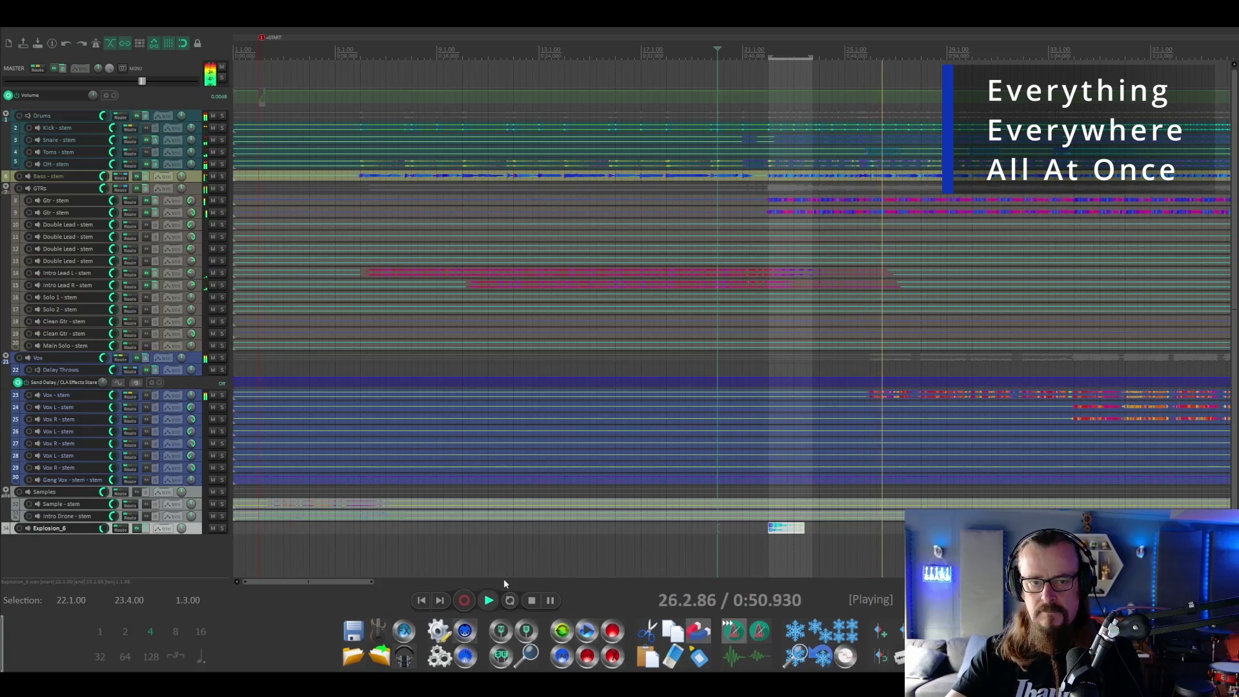
scroll(539, 208, "down", 2)
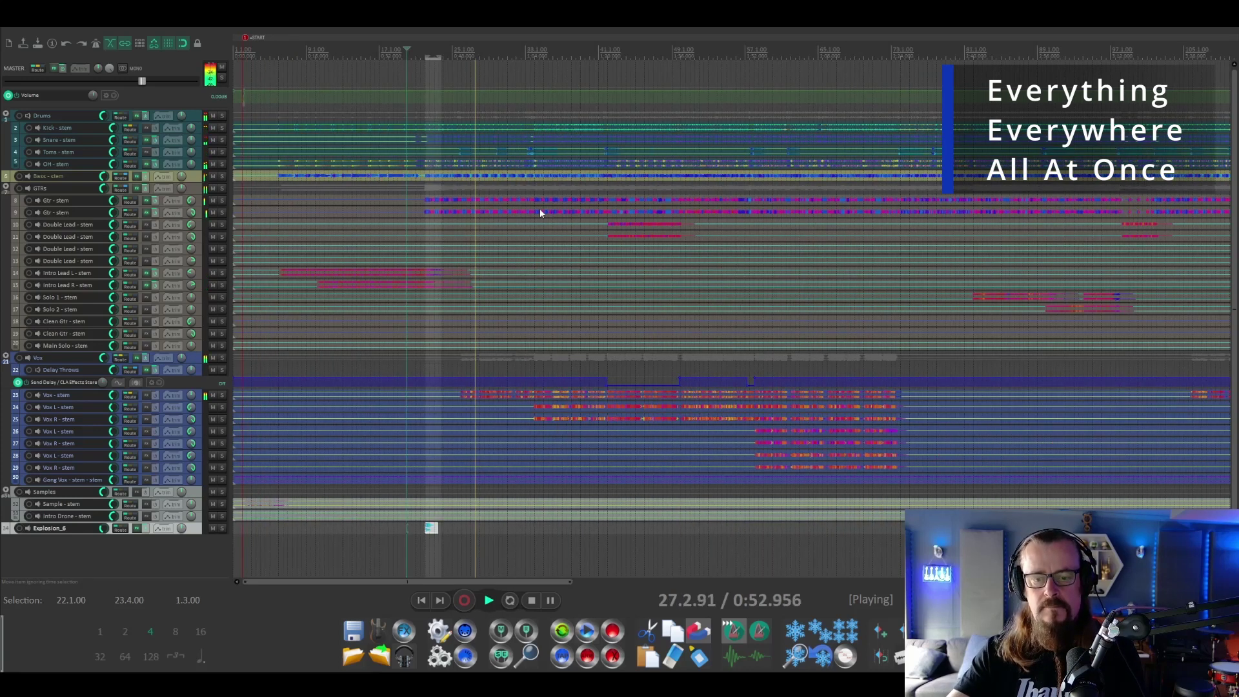
key("Escape")
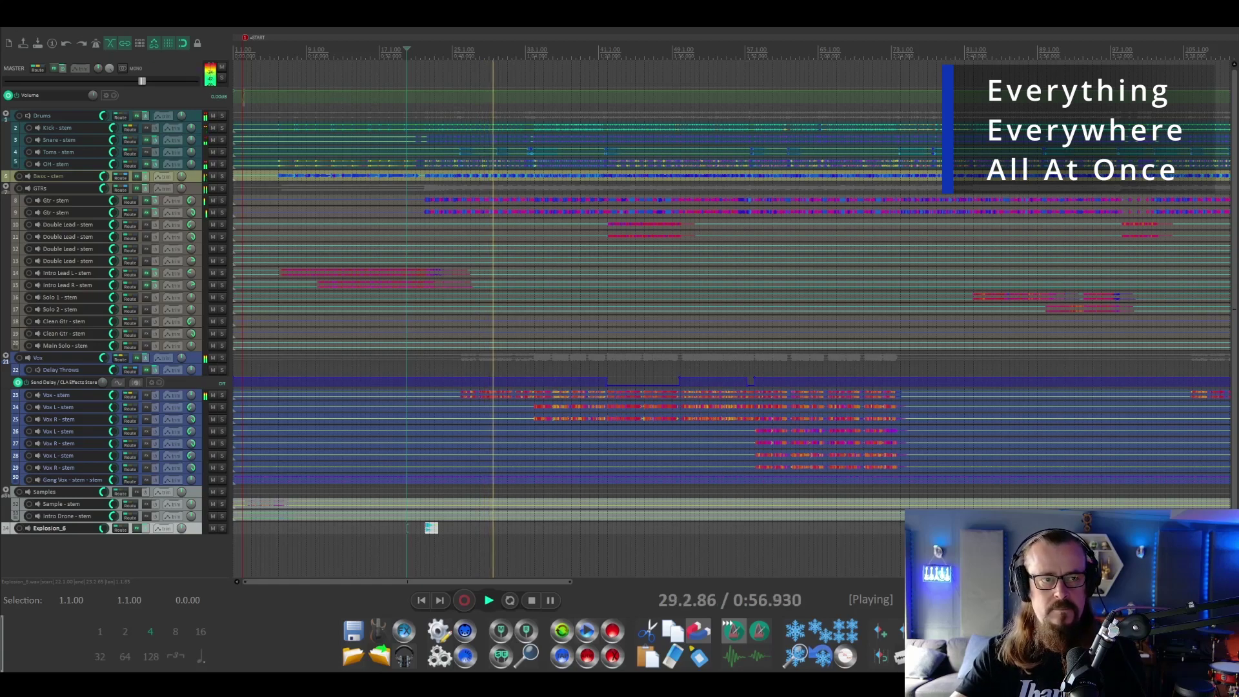
Save the project and stop playback with the edit cursor at bar 34
left_click(12, 19)
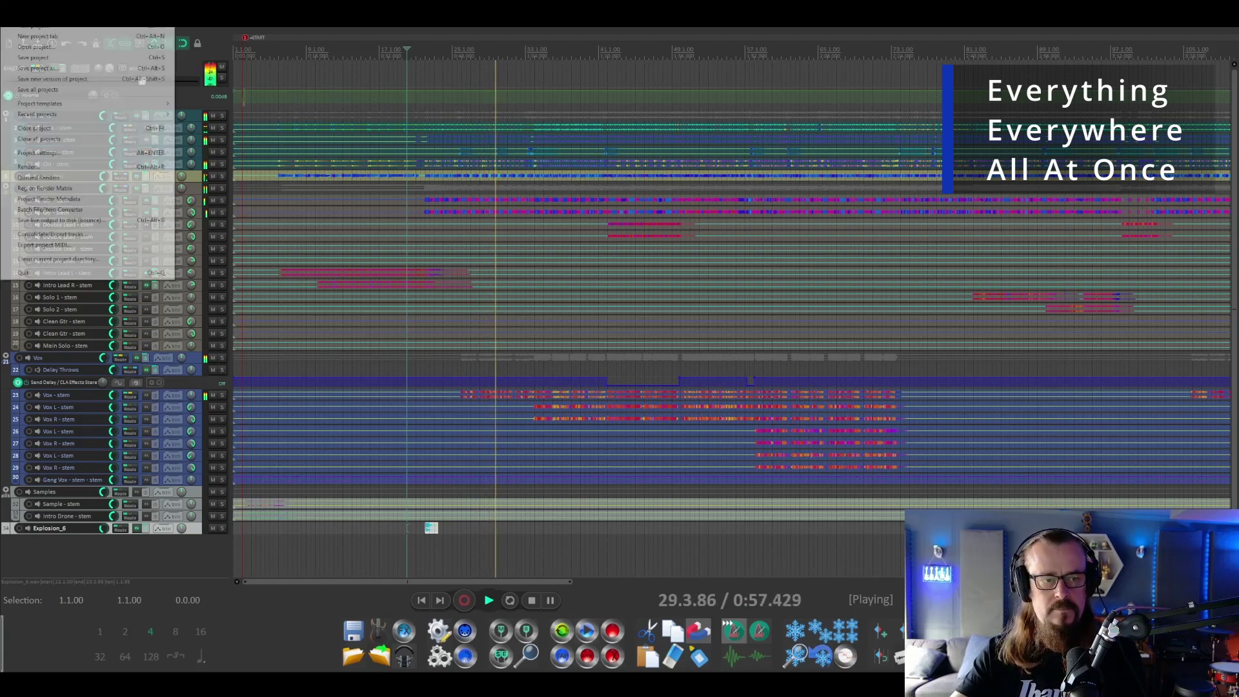
left_click(52, 59)
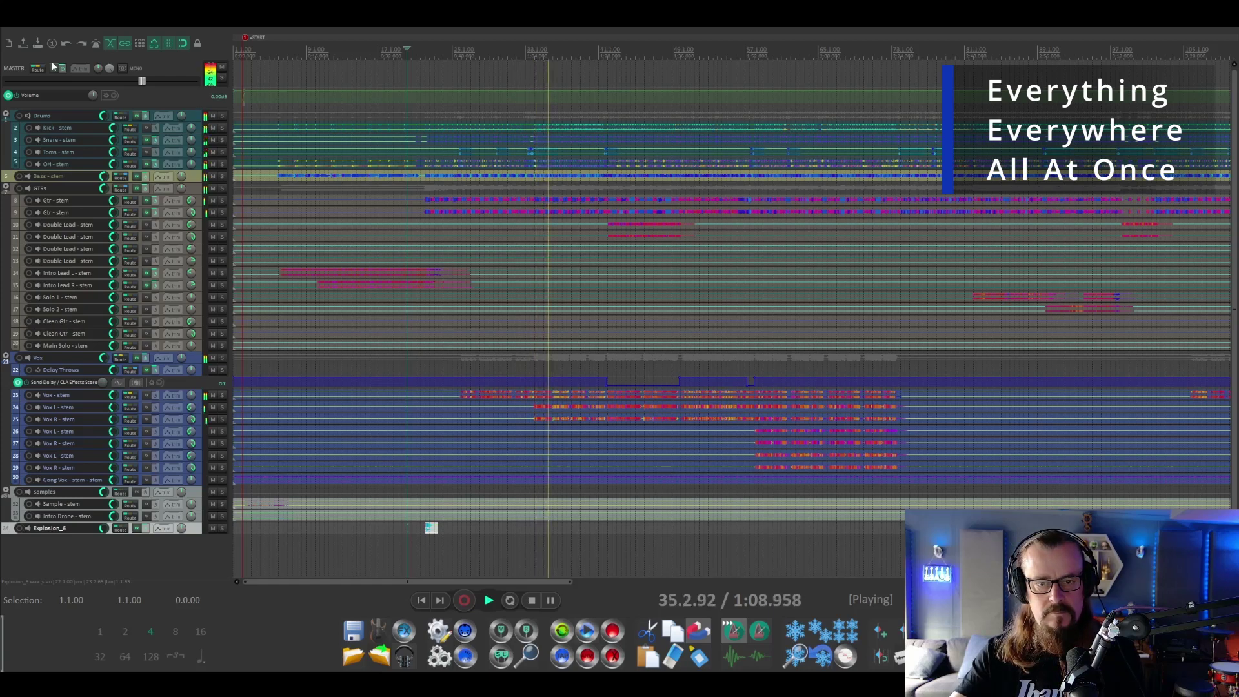
left_click(536, 47)
key("space")
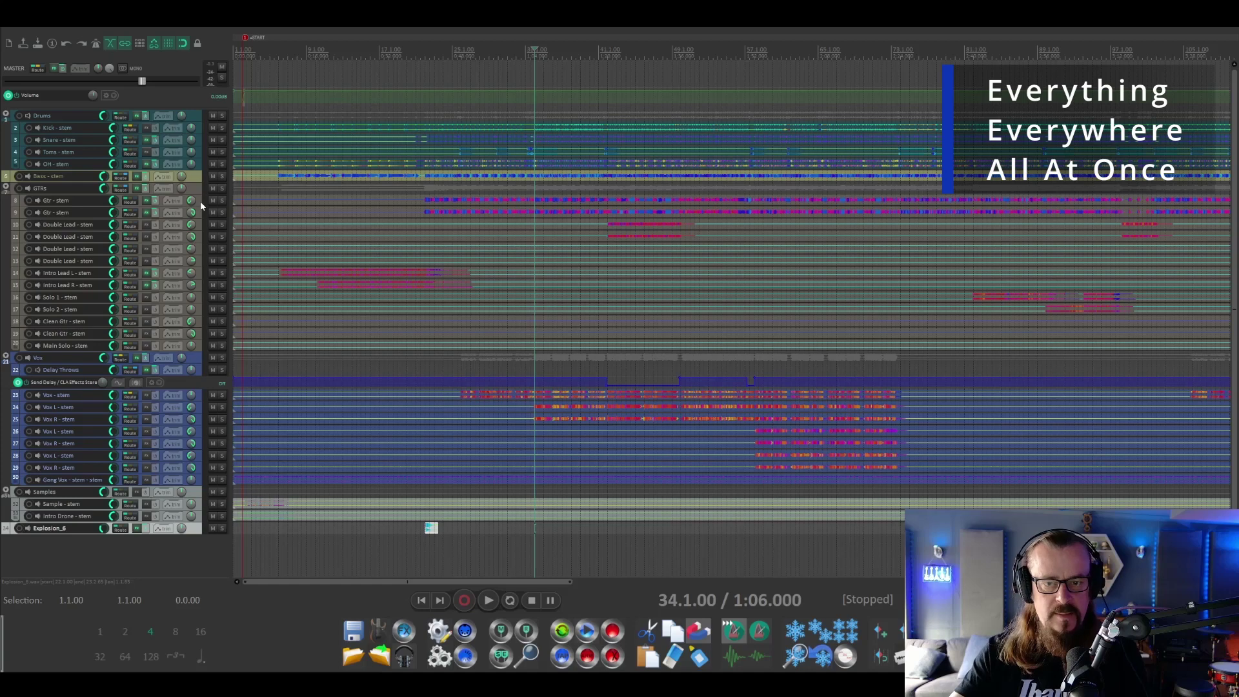
Disable band I in the Nova EQ on both main Gtr stem tracks
left_click(201, 205)
left_click(146, 202)
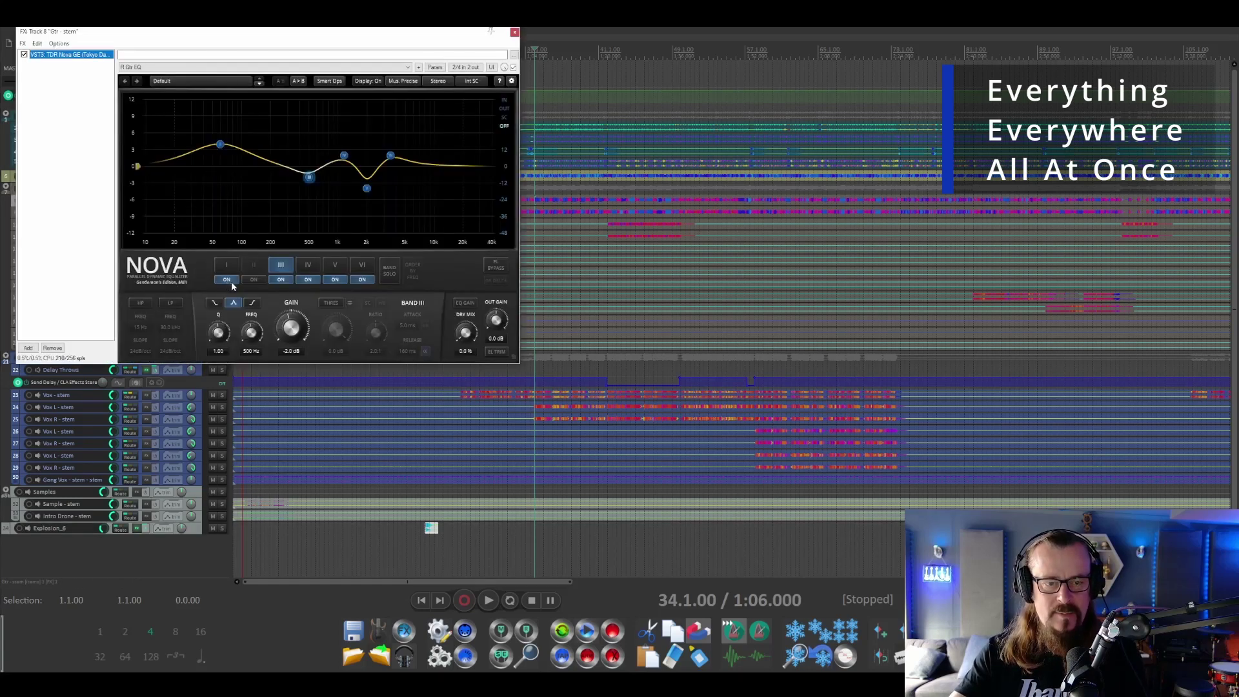
left_click(227, 280)
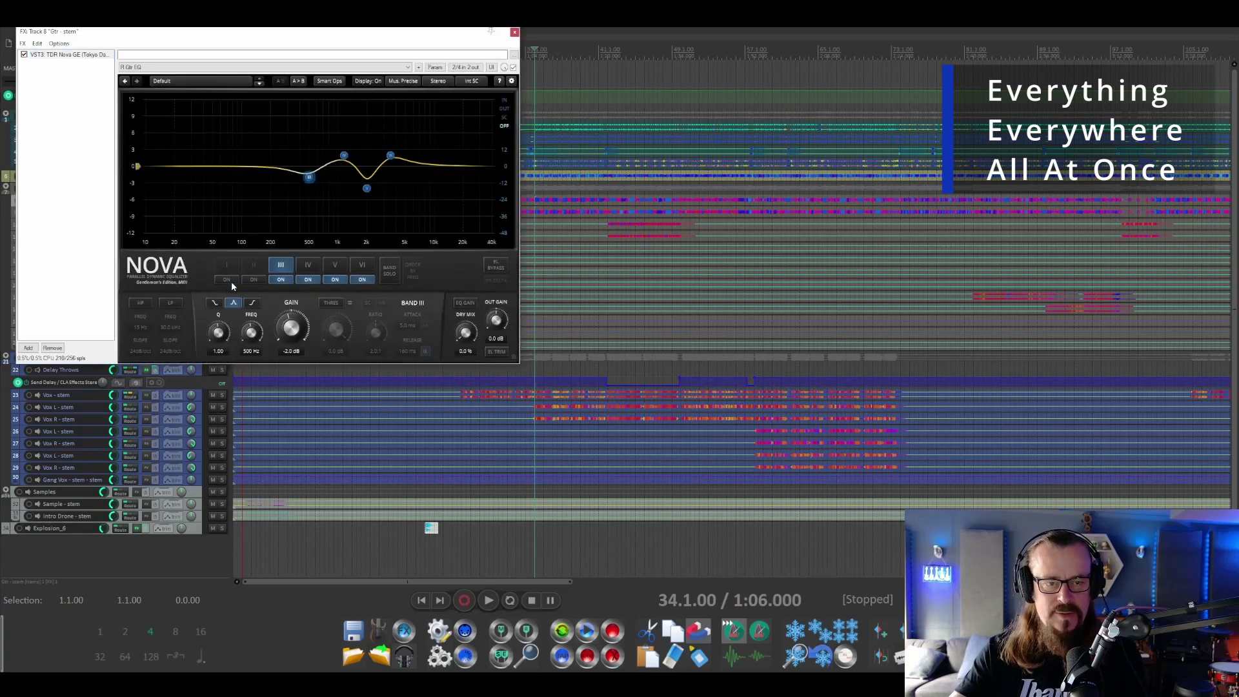
left_click(515, 32)
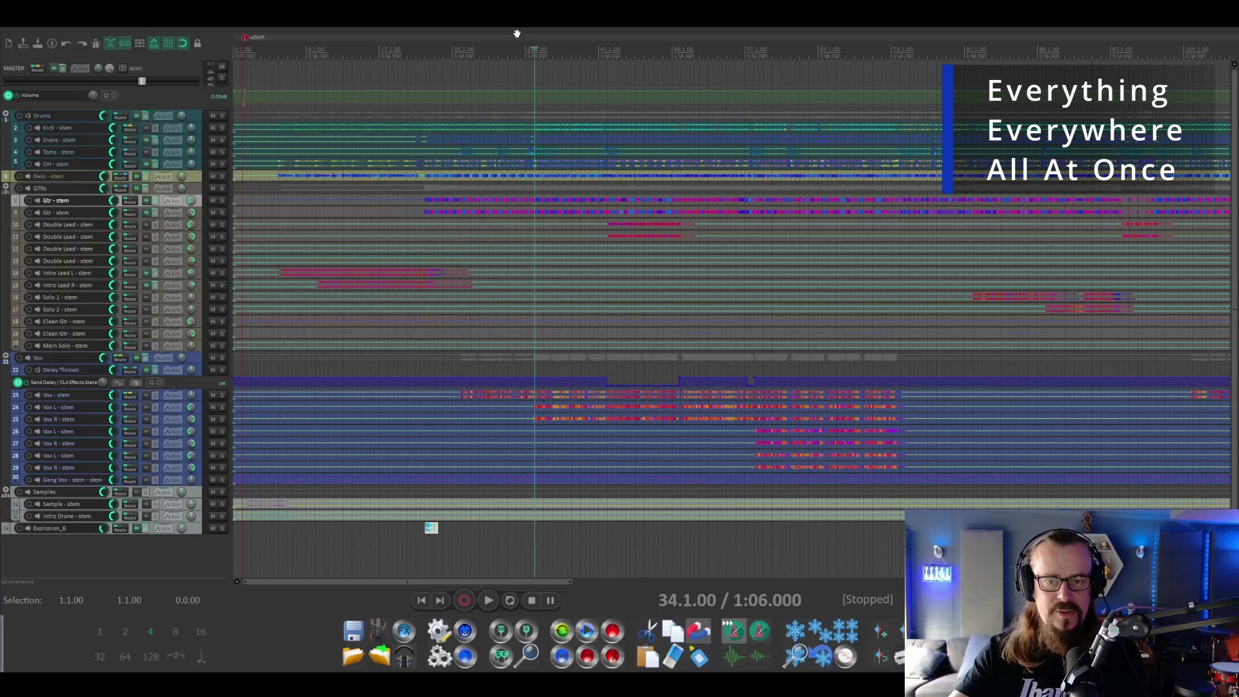
left_click(146, 212)
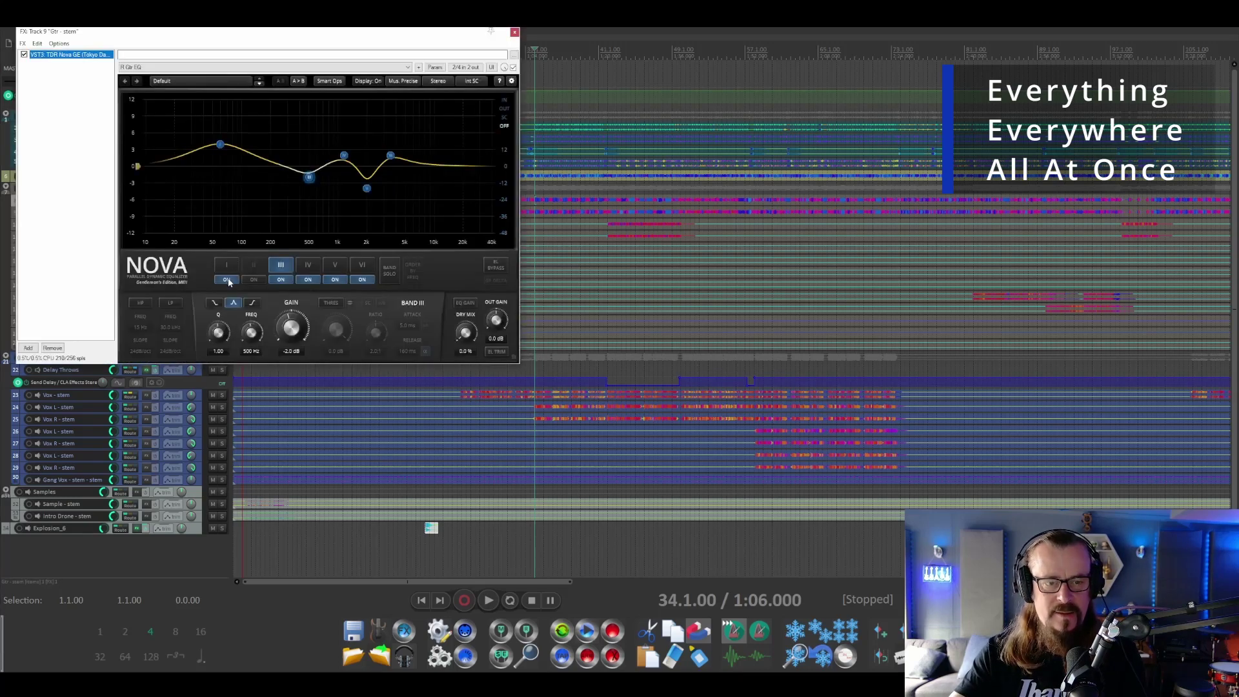
left_click(228, 280)
left_click(514, 32)
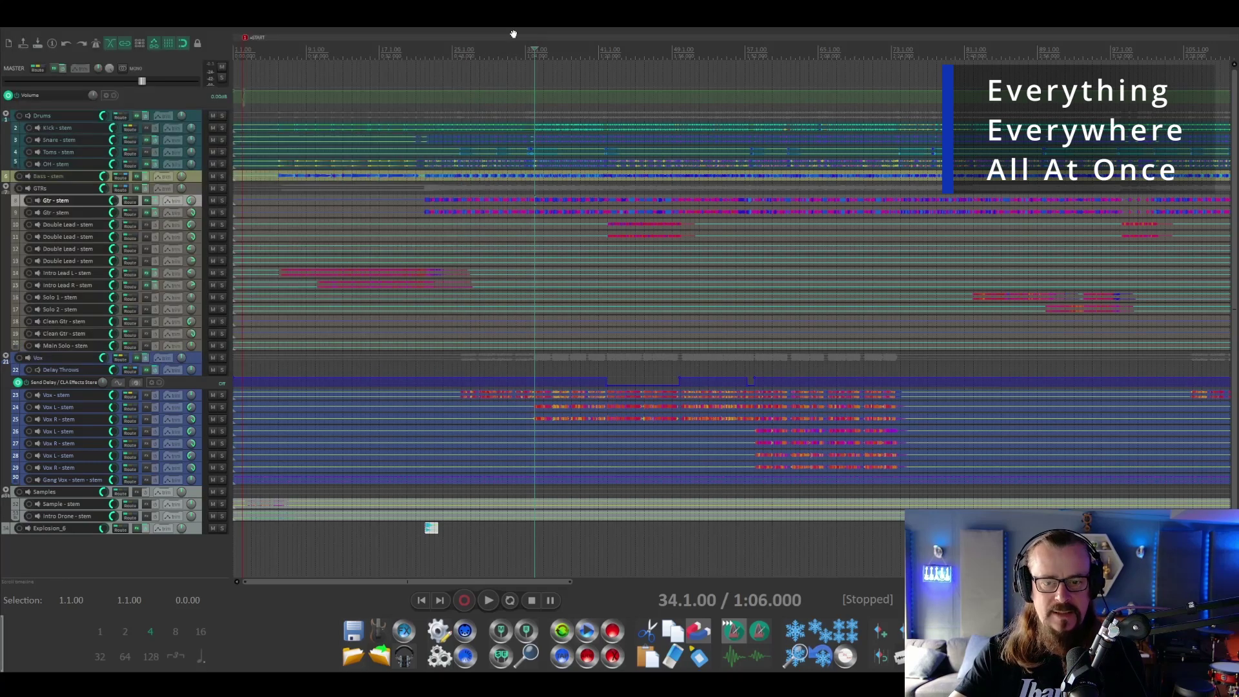
Play the mix from bar 34 to check the guitar EQ change, and select the Vox folder track
key("space")
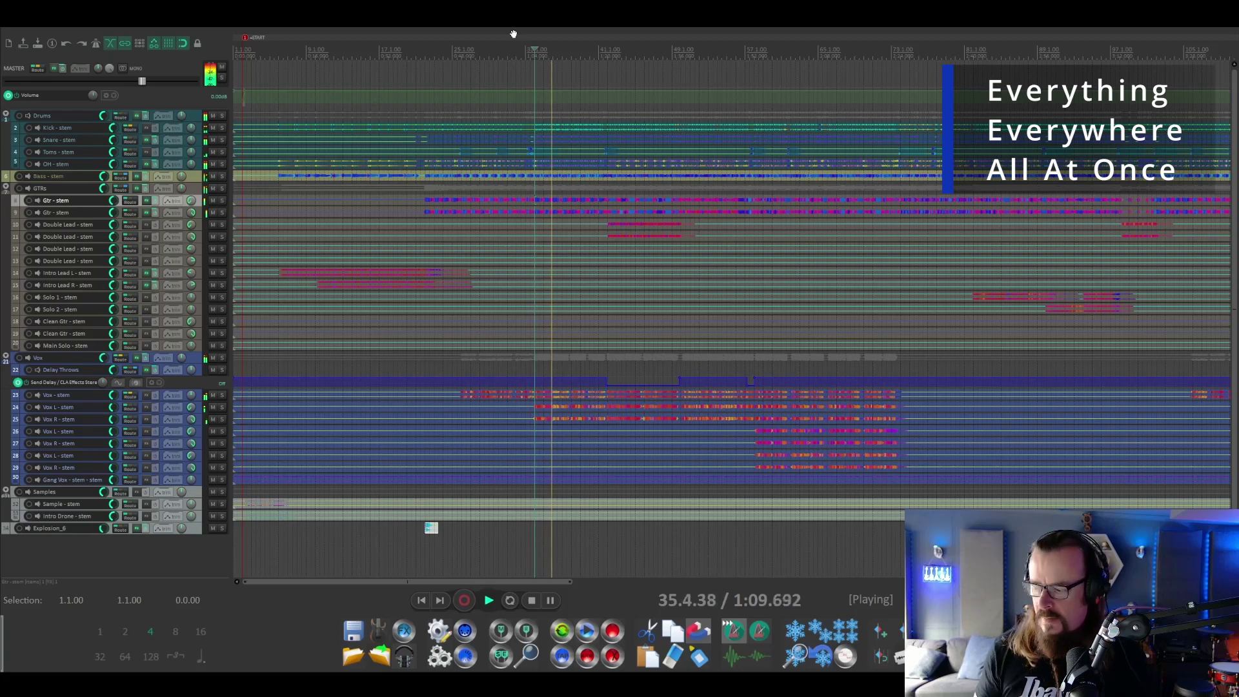
key("space")
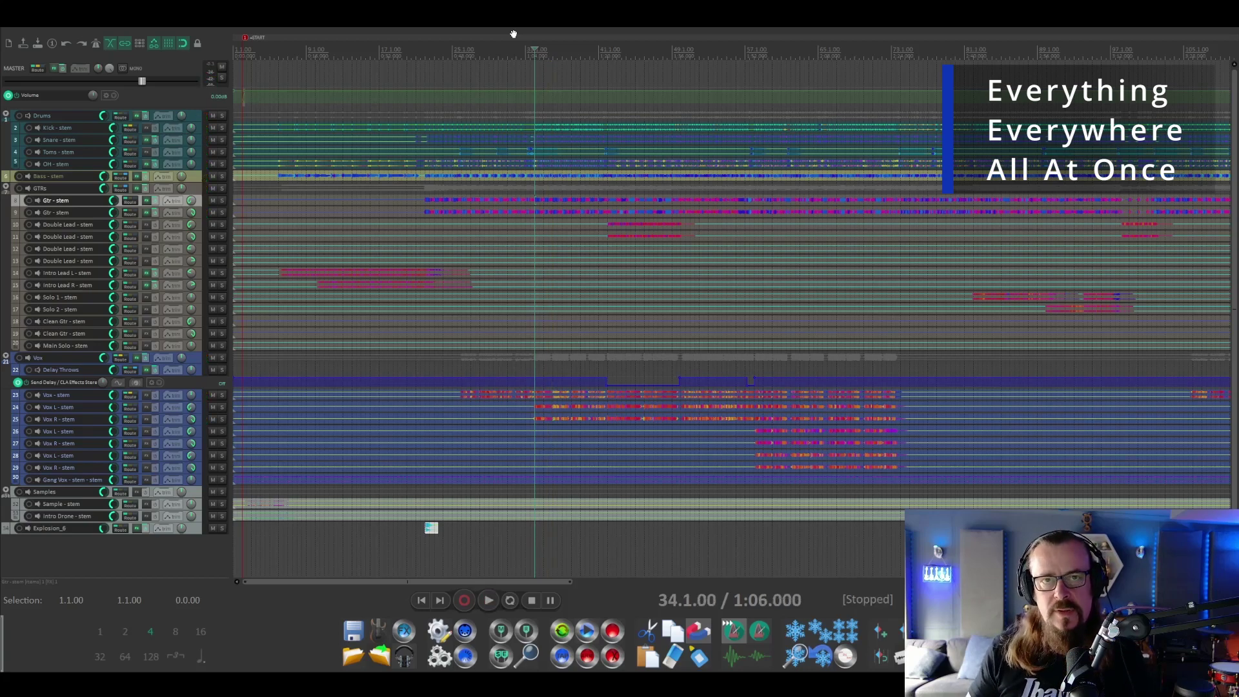
key("space")
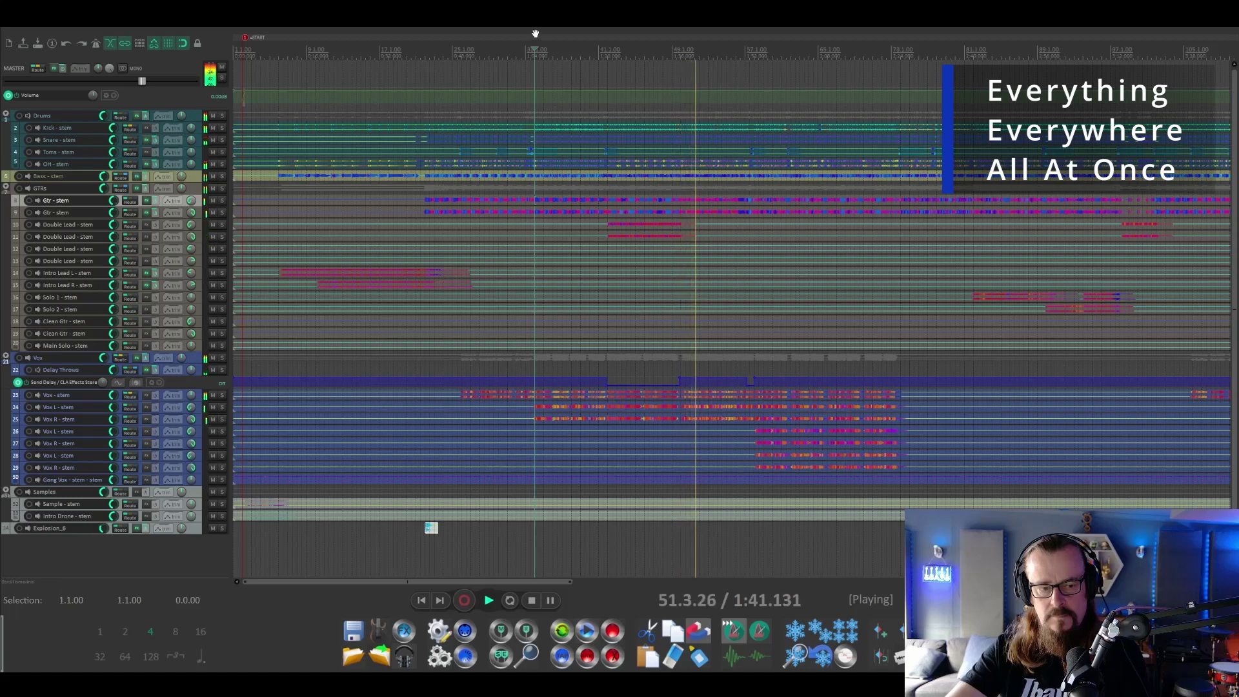
left_click(197, 361)
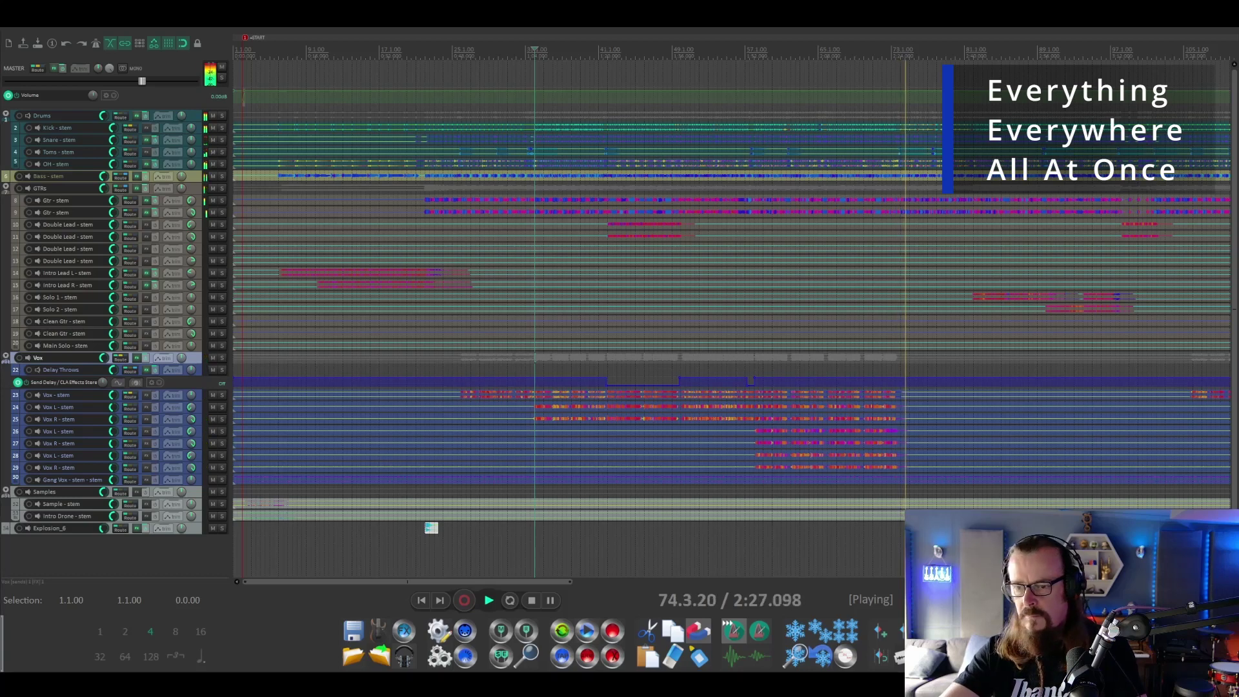
scroll(788, 173, "down", 2)
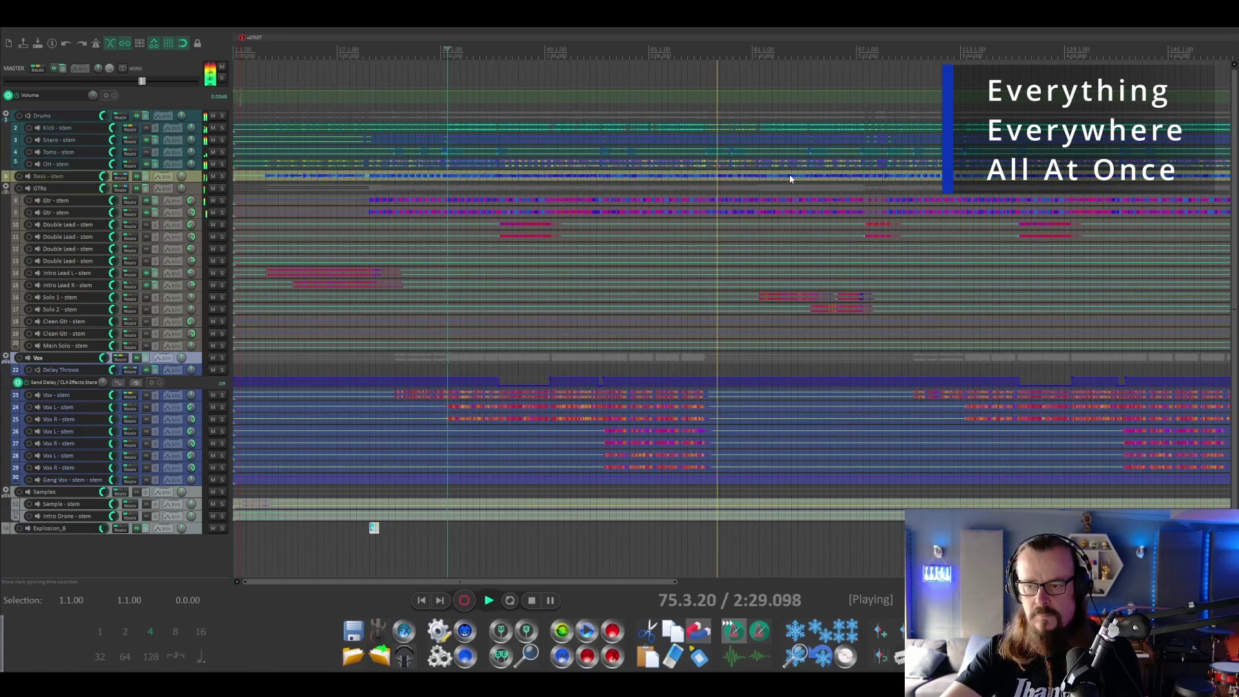
Listen on through the guitar solo, select the Solo 1 and Solo 2 stem tracks, and stop playback
scroll(788, 173, "down", 2)
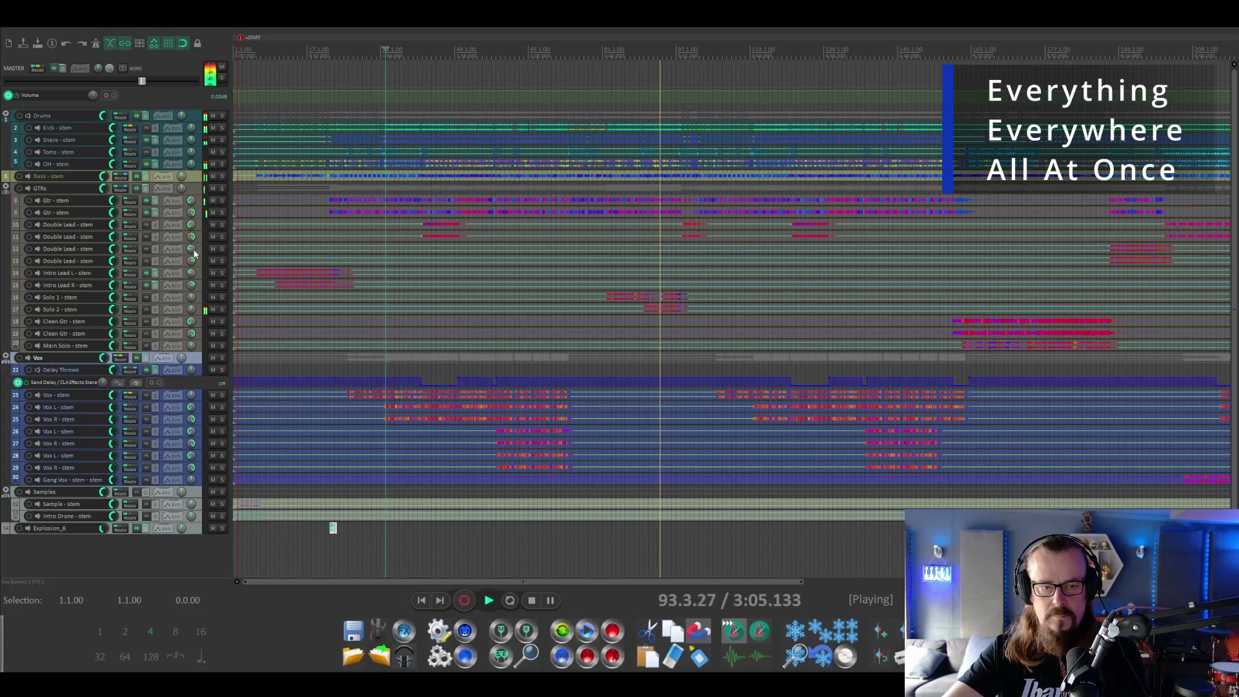
left_click(198, 295)
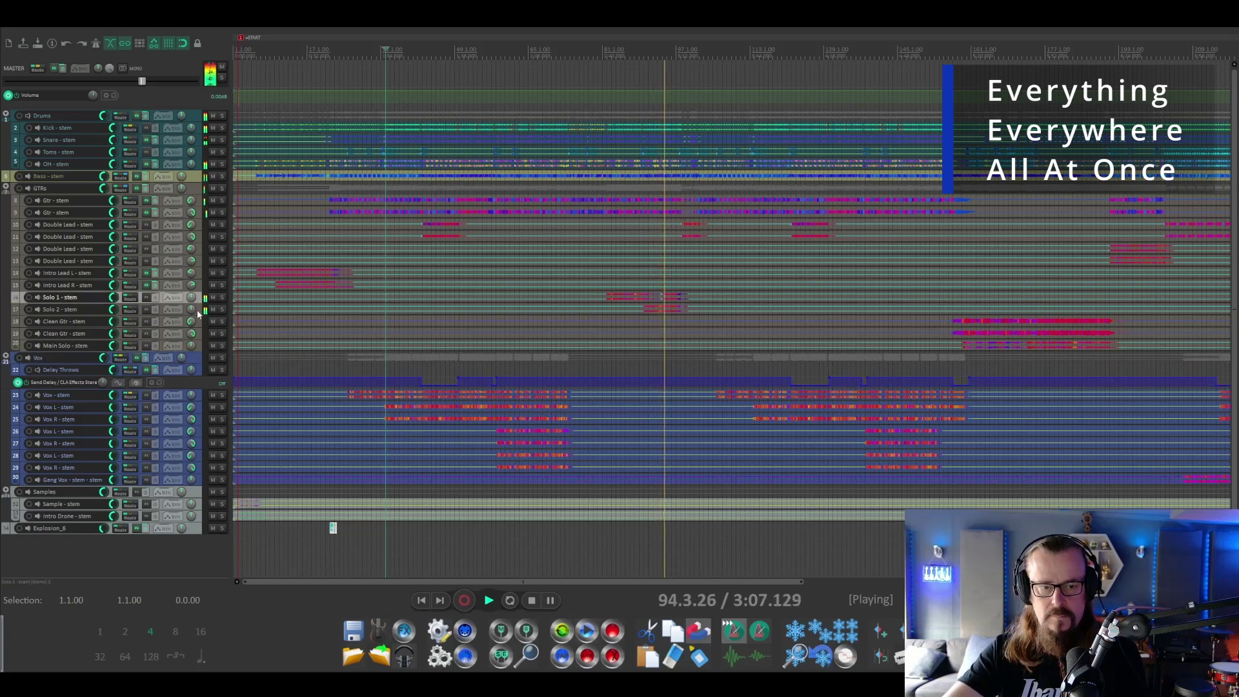
left_click(196, 310, "shift")
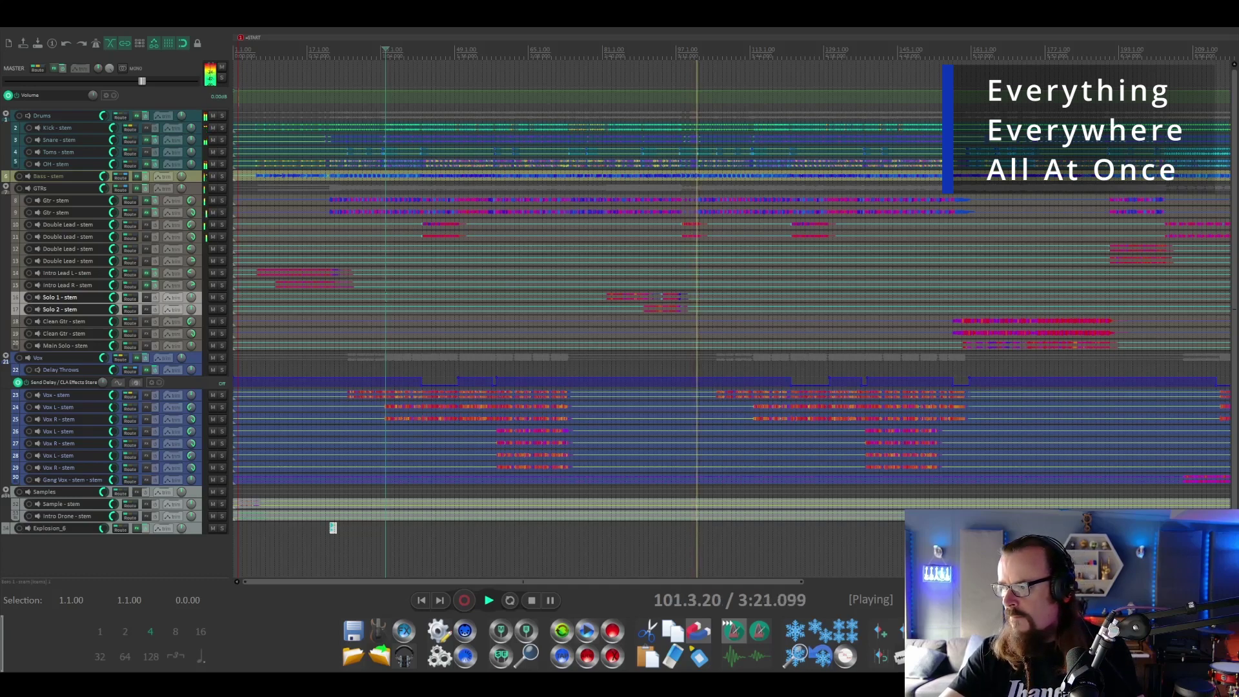
key("space")
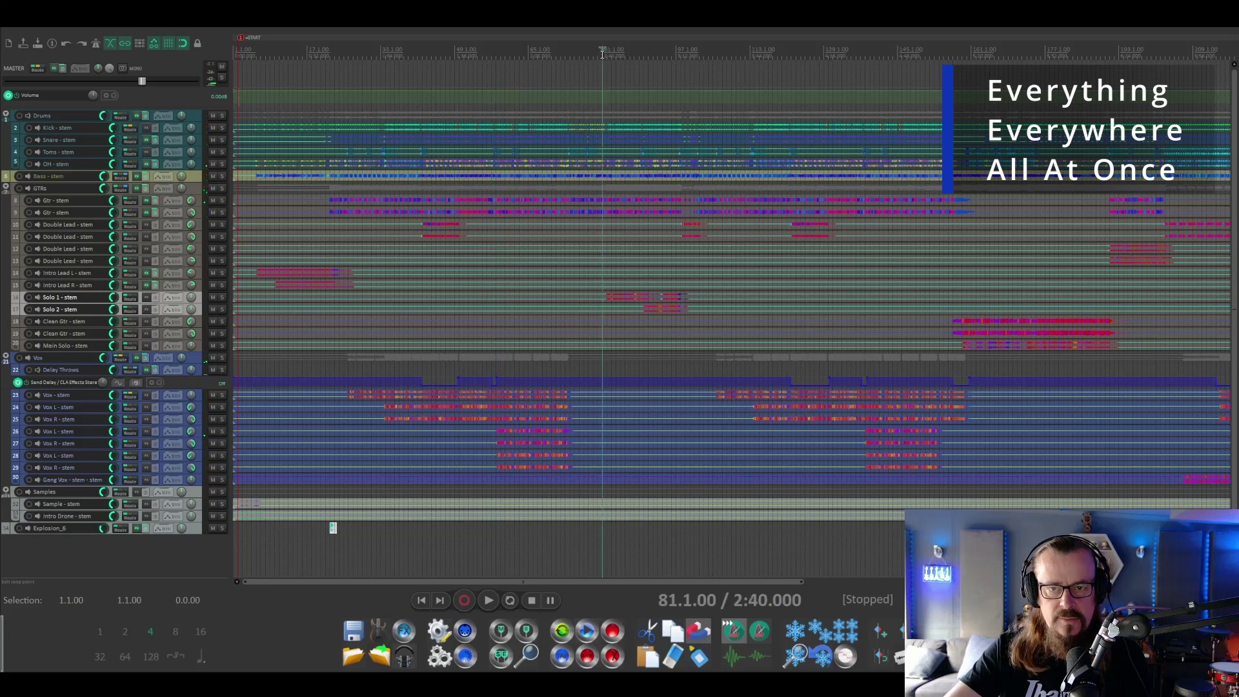
Play the solo section from bar 81, skip ahead to bar 89 and bar 104, and stop playback
key("space")
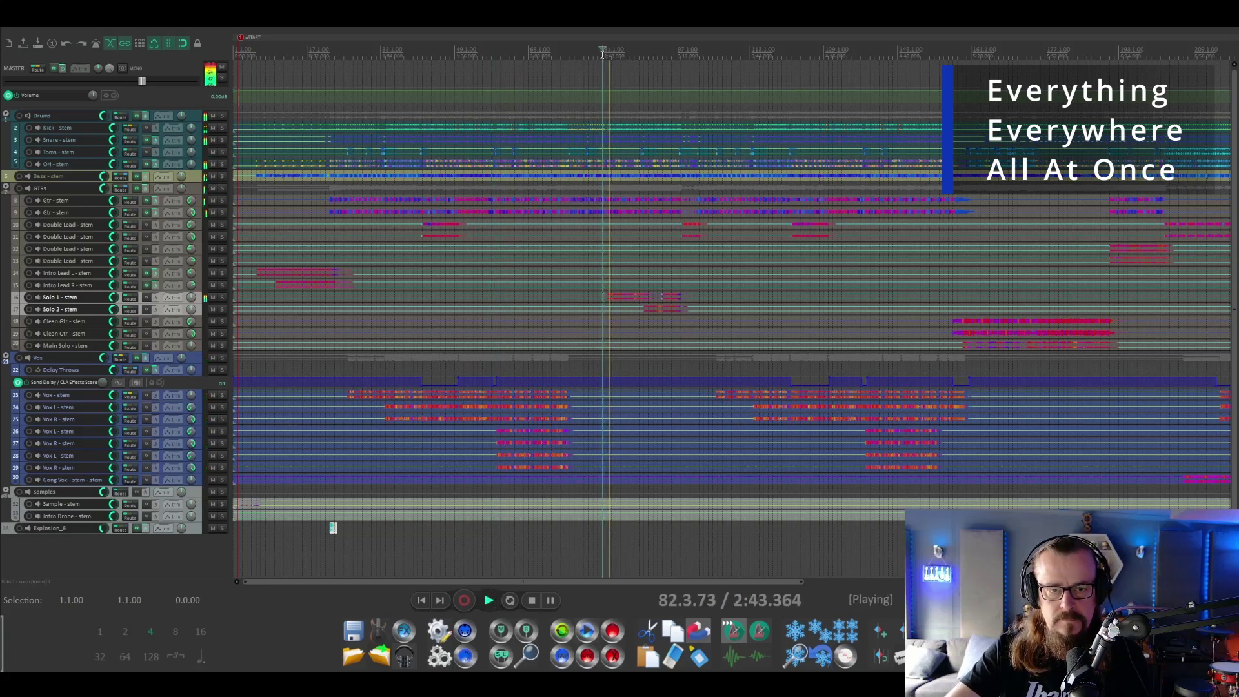
left_click(639, 58)
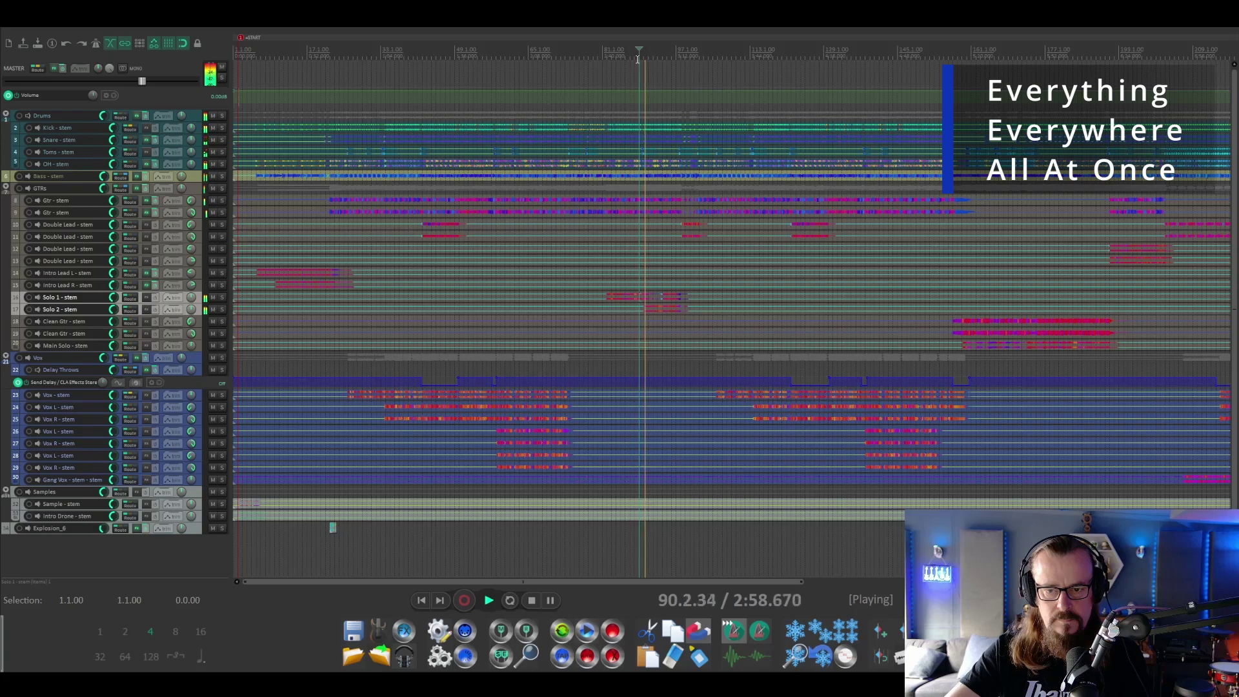
left_click(707, 51)
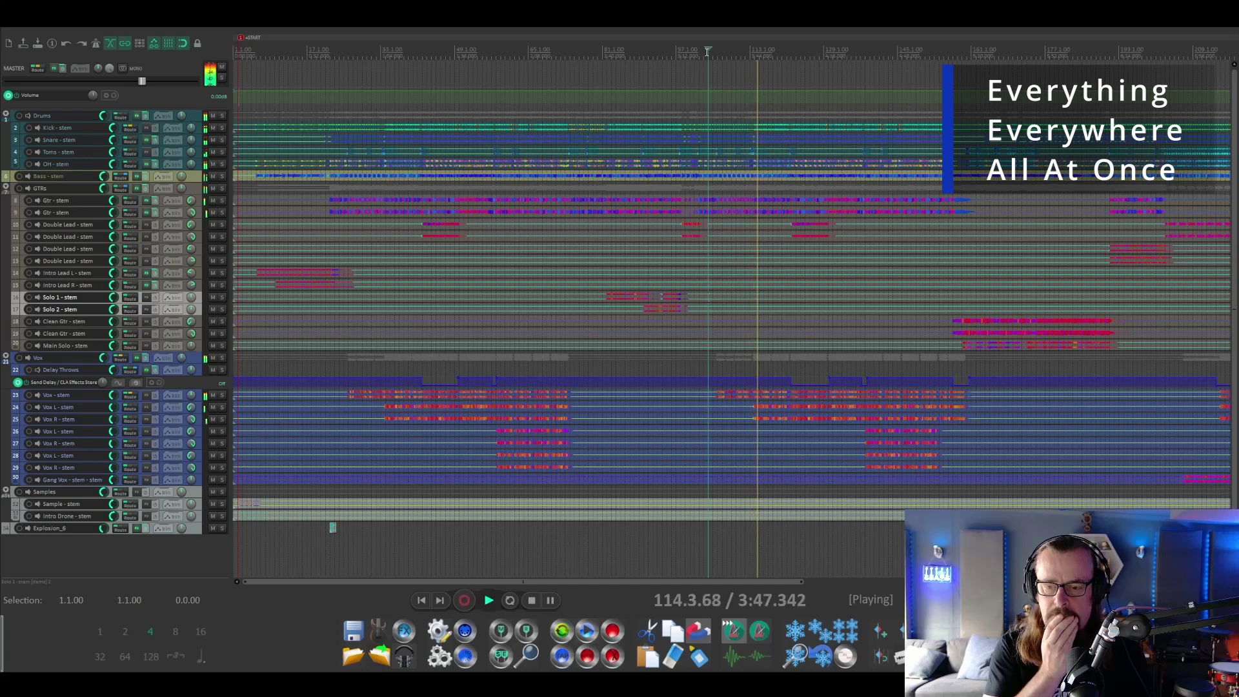
key("space")
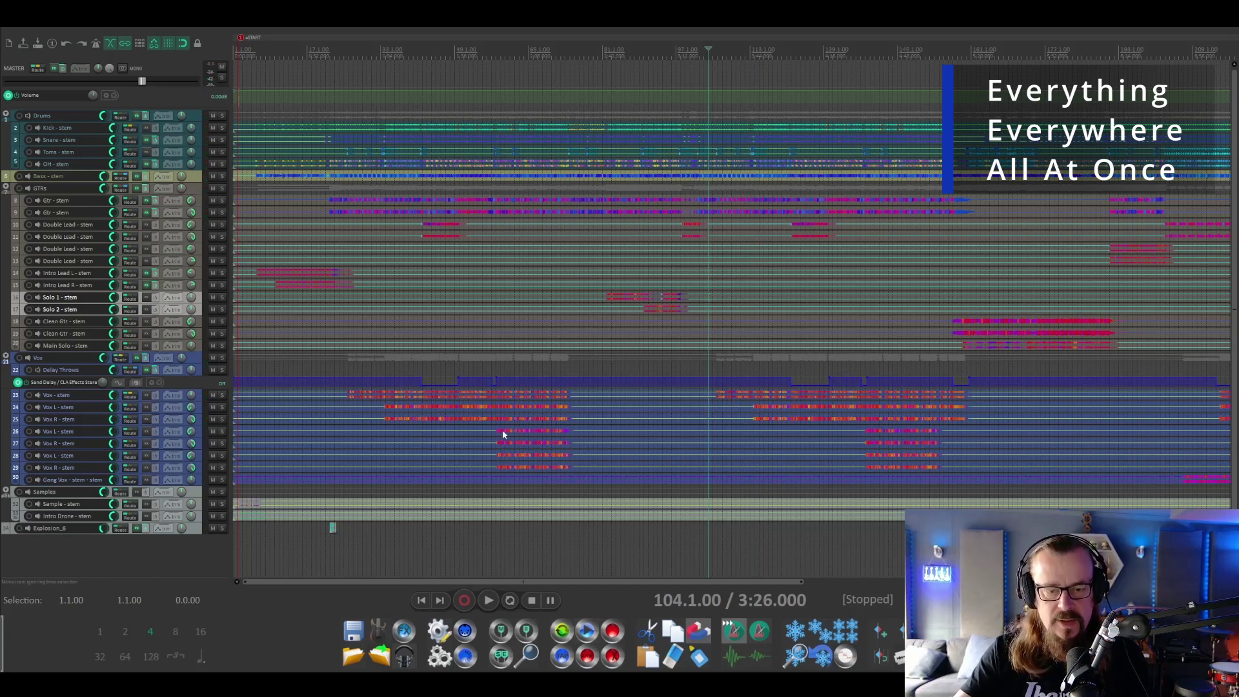
Duplicate the lead Vox stem track and clear the audio from the copy
right_click(197, 398)
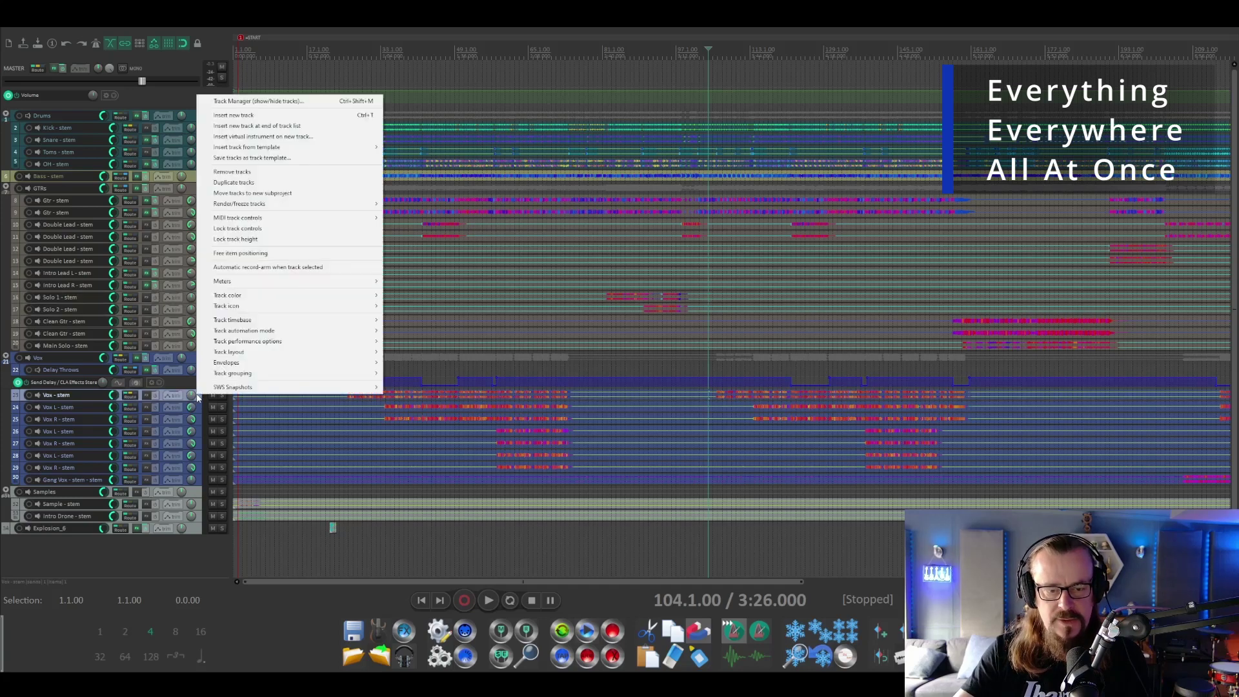
left_click(233, 182)
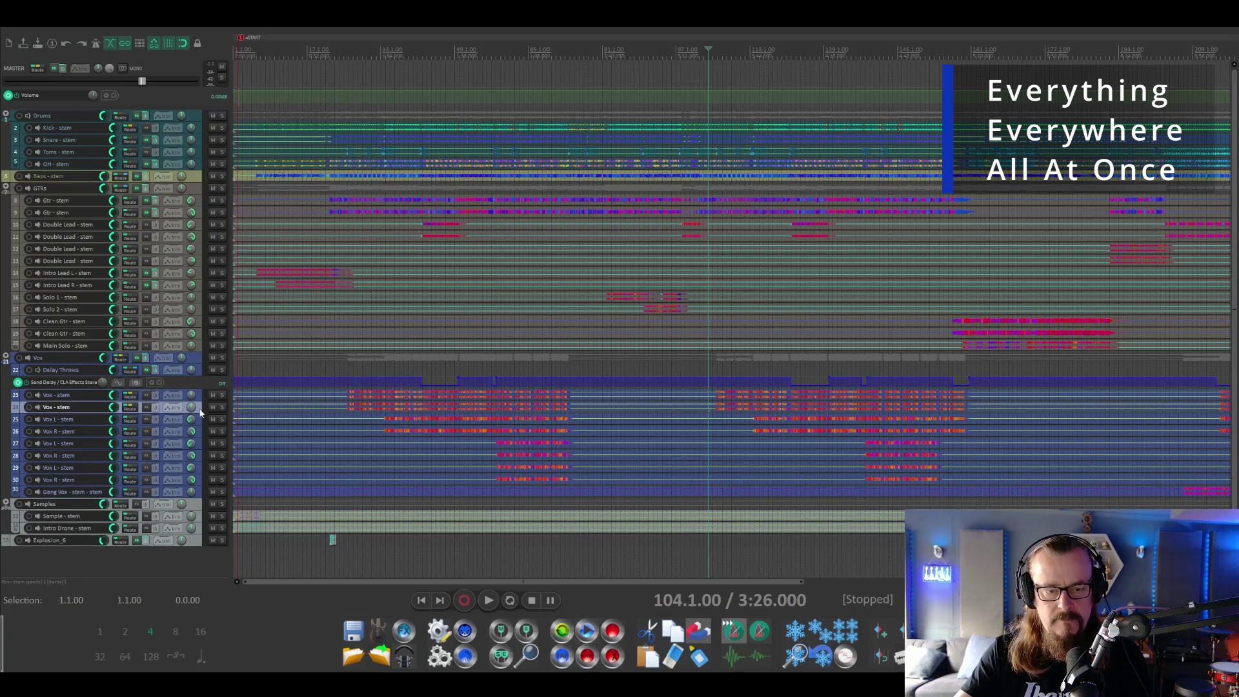
scroll(605, 367, "up", 5)
left_click(1090, 367)
scroll(1097, 367, "up", 5)
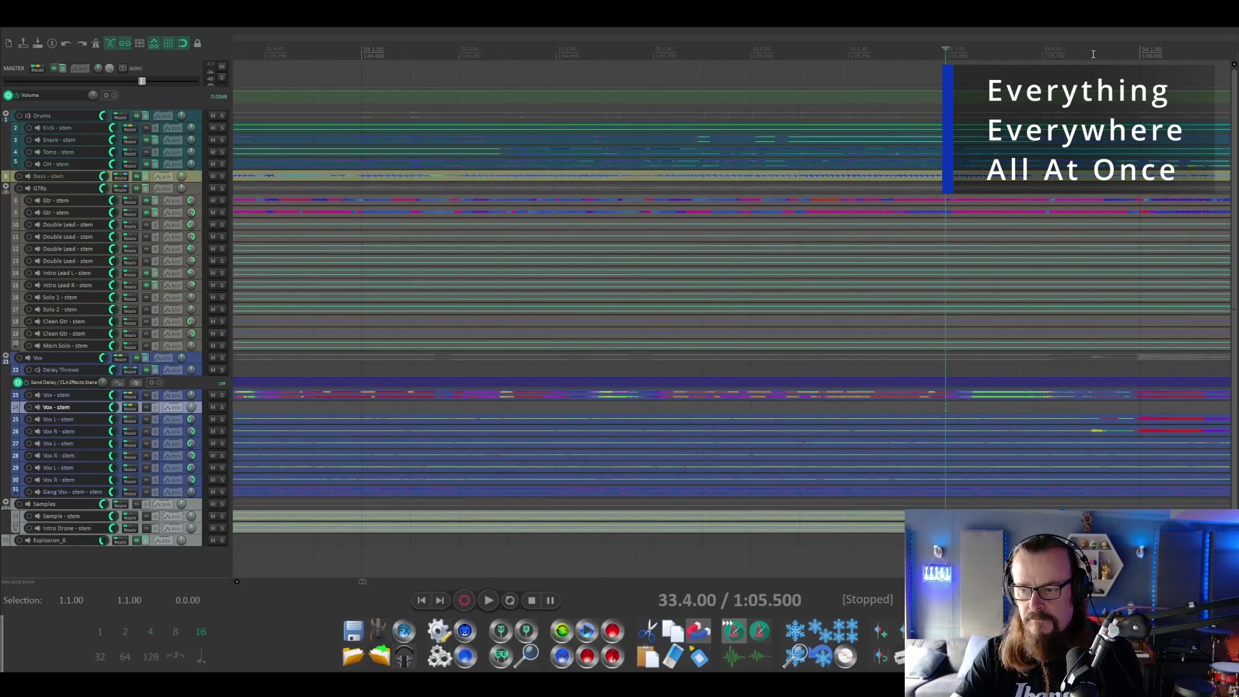
Find the end of the first verse on the soloed Vox stem, split it at 33.4.63, and move the remainder to the duplicate track
left_click(1093, 55)
scroll(481, 137, "up", 3)
key("space")
key("space")
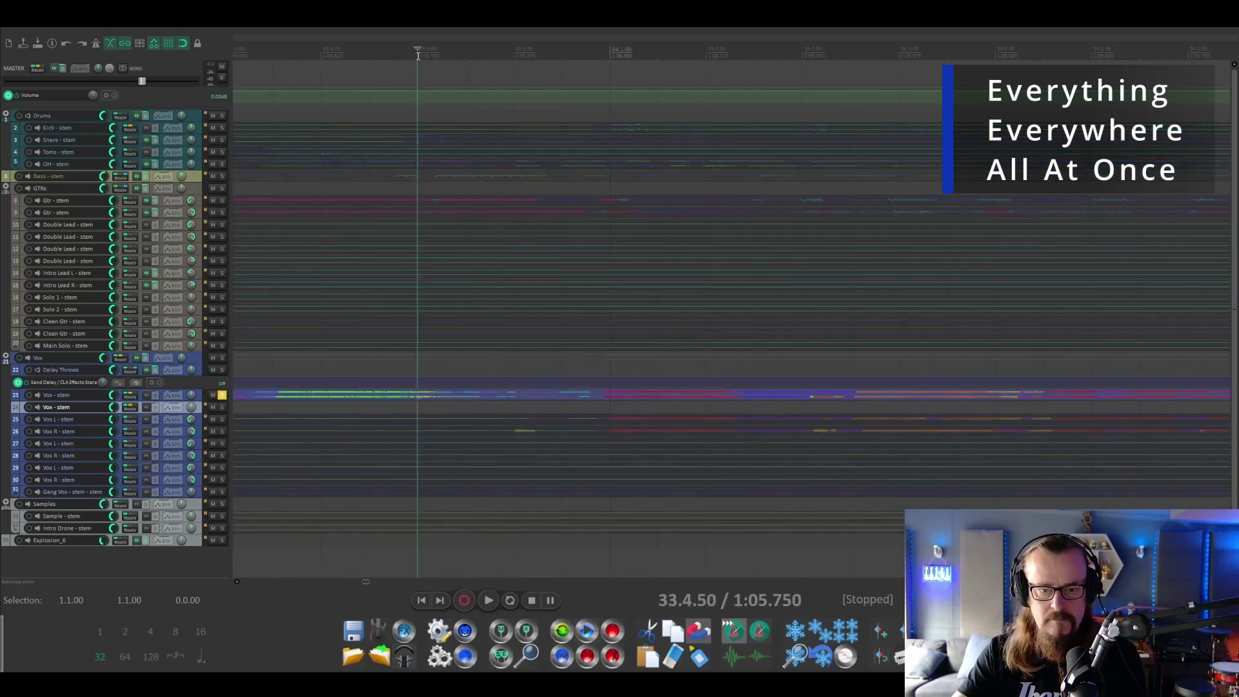
left_click(464, 395)
key("s")
left_click(221, 395)
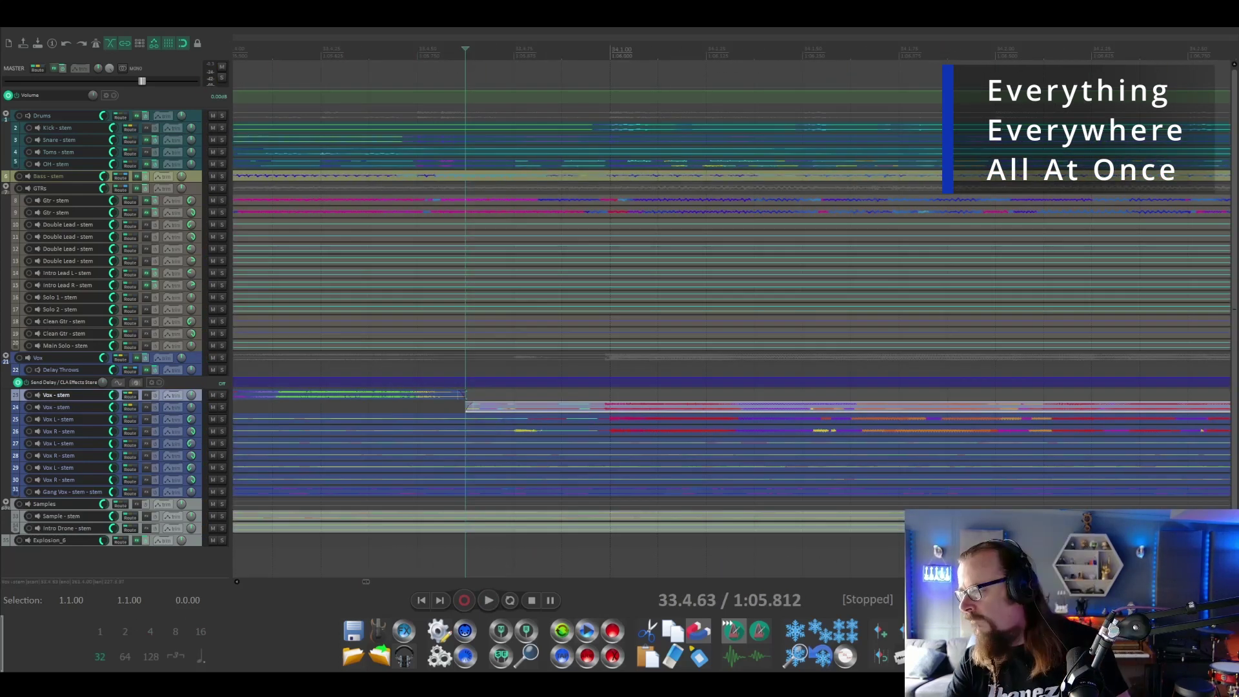
Play the mix from bar 25 and from bar 33 to check the lead vocal's handover between the two tracks
scroll(727, 248, "down", 5)
key("space")
left_click(597, 49)
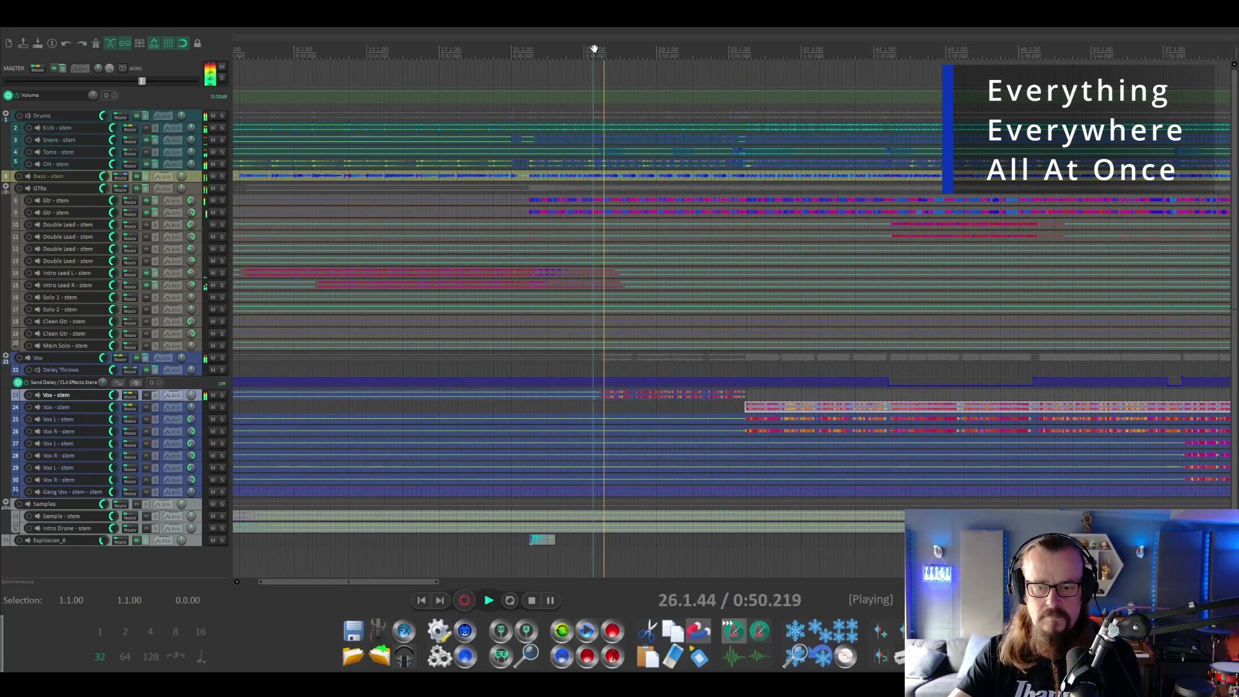
left_click(737, 57)
Split the lead vocal at bar 100 and just before bar 114, and move that second-verse section to the original Vox track
left_click(689, 415)
scroll(688, 415, "up", 4)
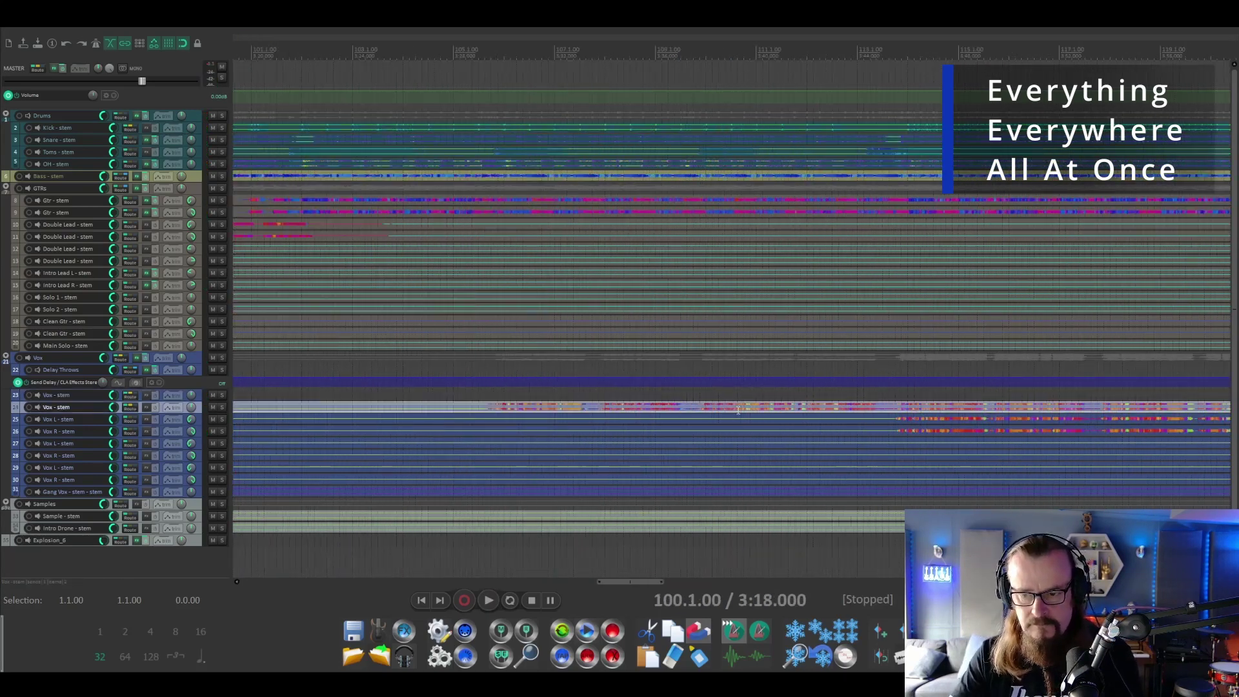
left_click(959, 397)
key("s")
left_click_drag(903, 407, 903, 394)
scroll(719, 141, "down", 6)
key("space")
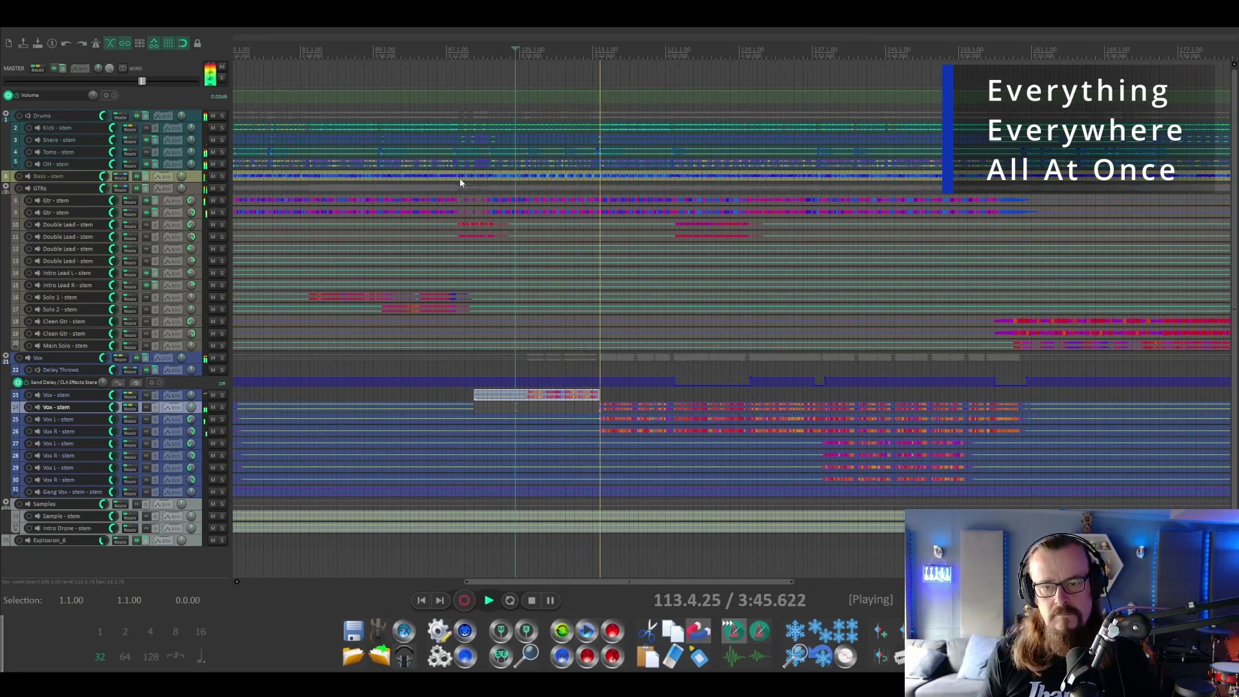
Replay the first verse from bar 25, then the transition into the following section from bar 33
key("space")
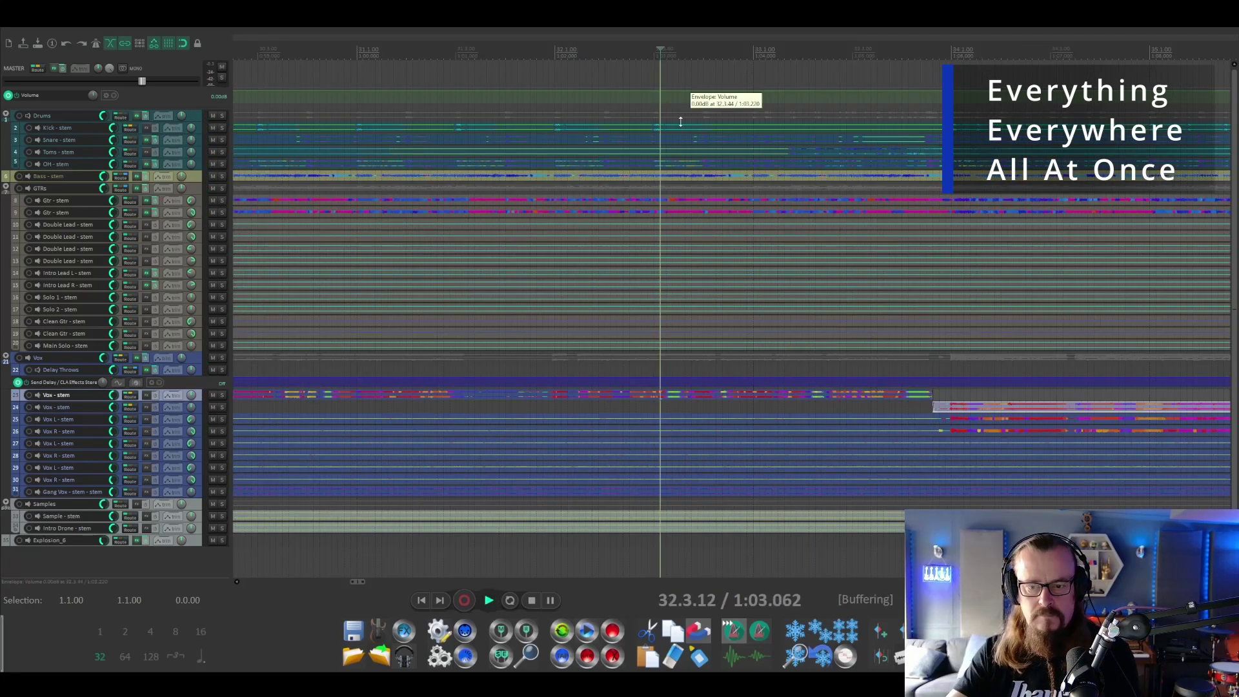
scroll(726, 250, "down", 6)
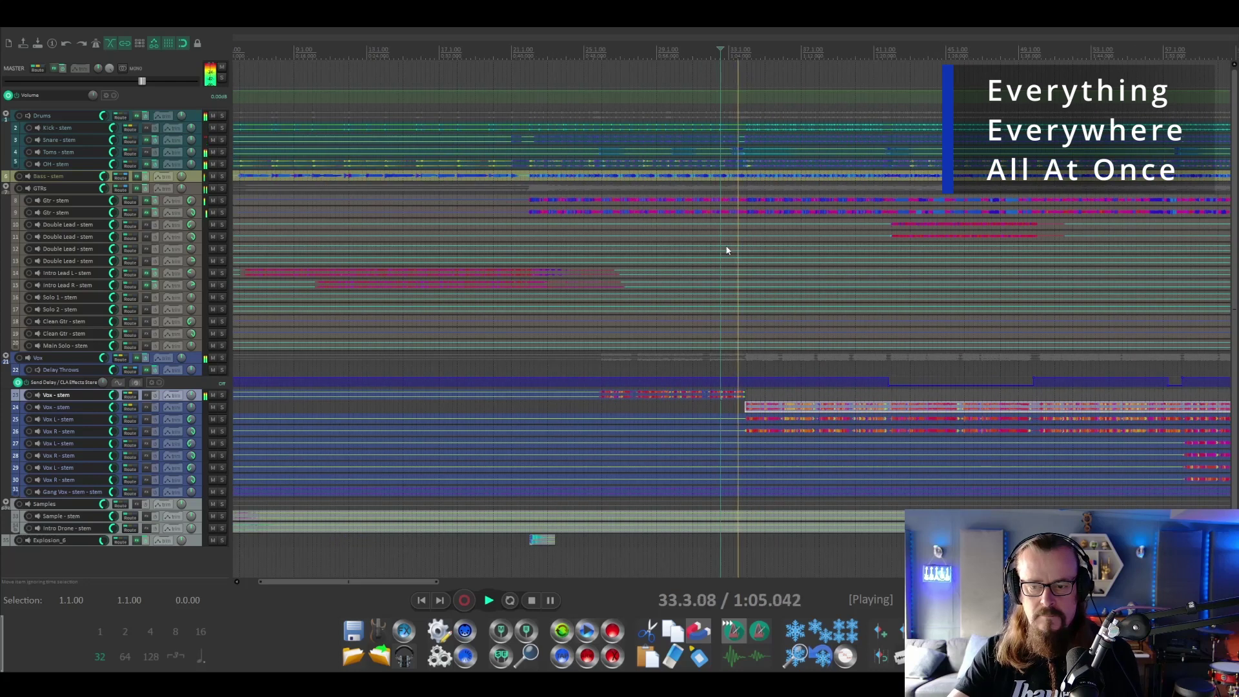
left_click(594, 47)
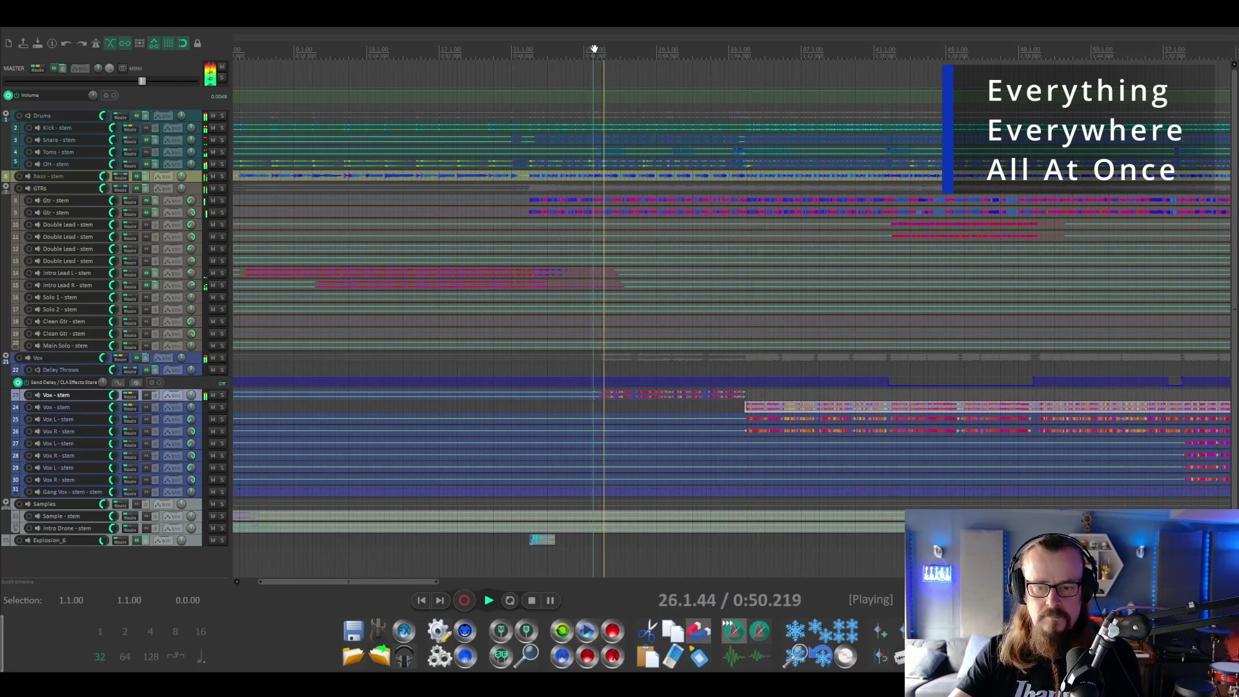
left_click(738, 56)
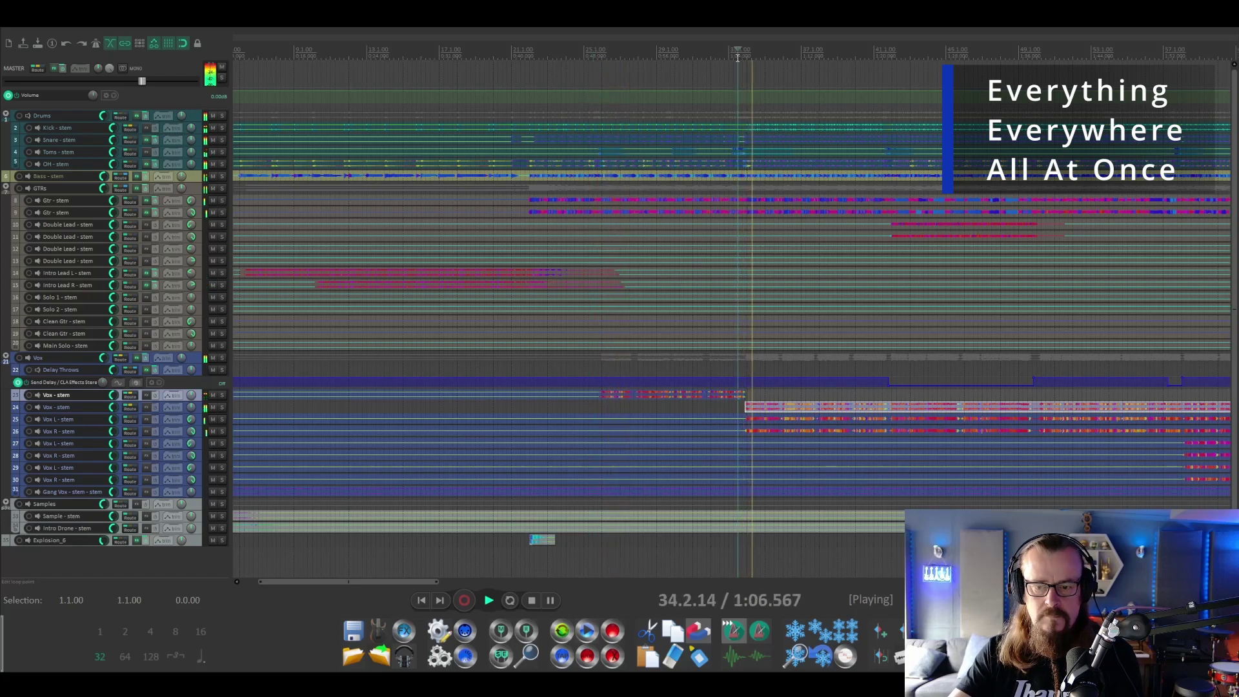
scroll(636, 180, "down", 4)
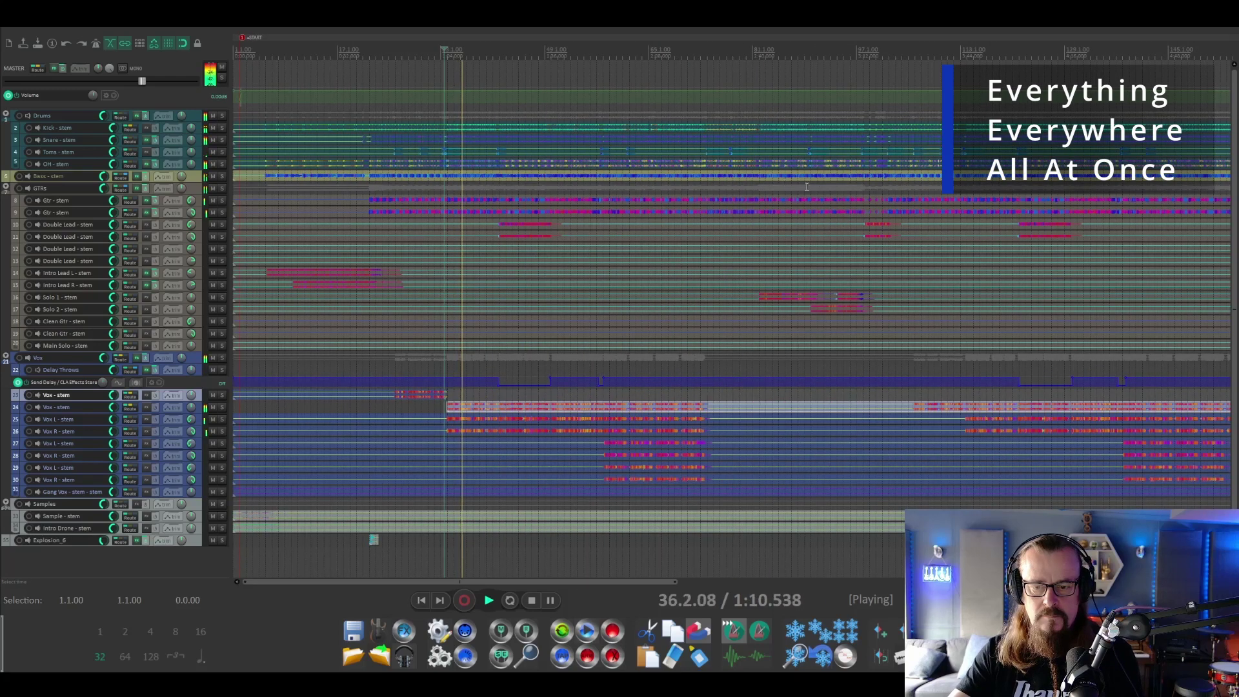
scroll(742, 181, "down", 1)
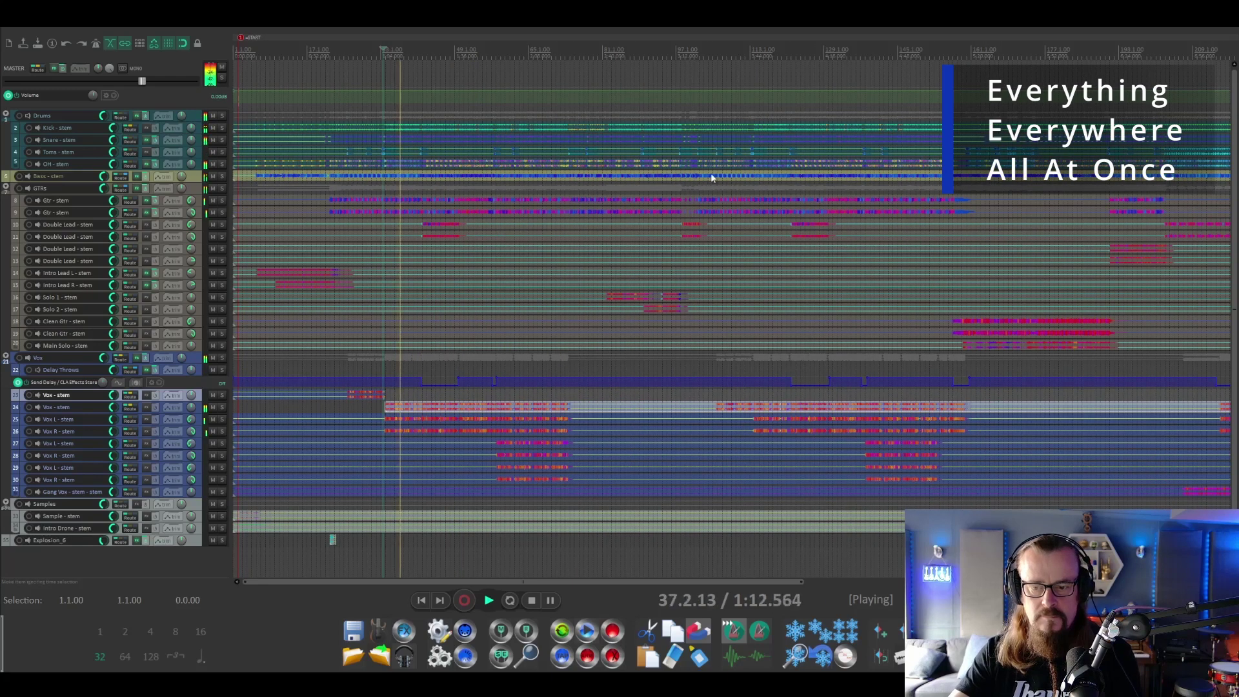
Play the second-verse vocal section from bar 104 and on past bar 114 to check the transition between the Vox tracks
left_click(683, 414)
scroll(956, 53, "up", 8)
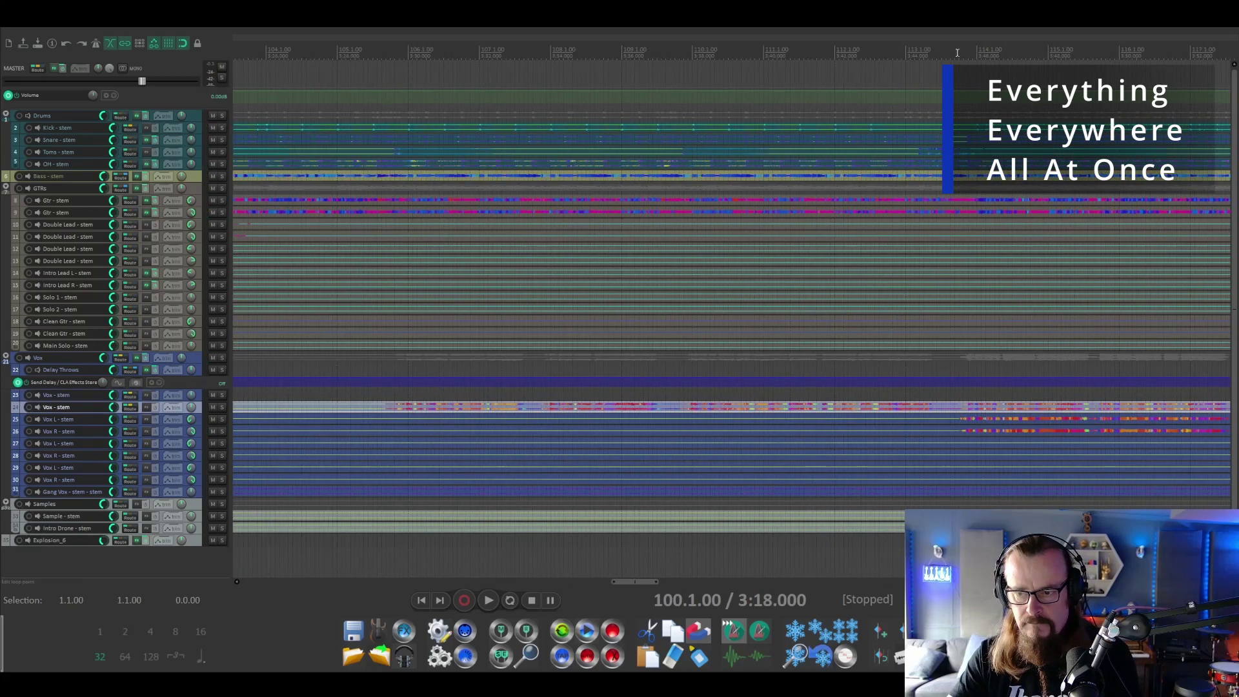
scroll(815, 313, "down", 8)
key("space")
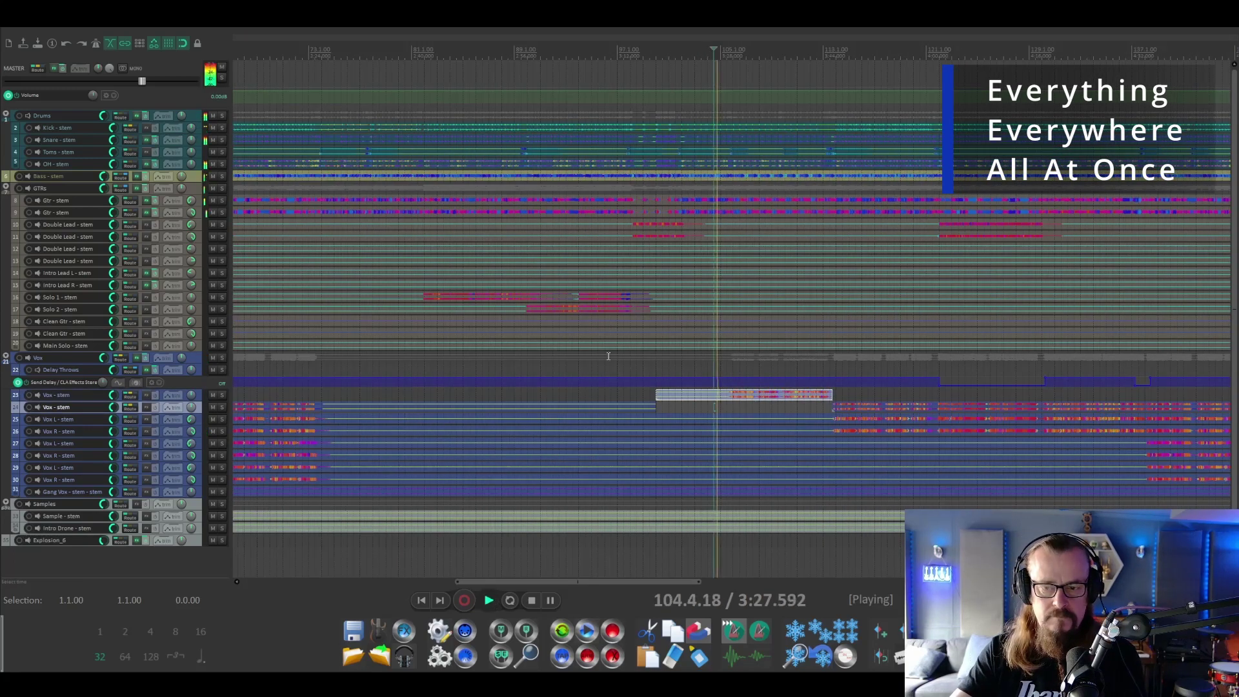
scroll(602, 351, "down", 2)
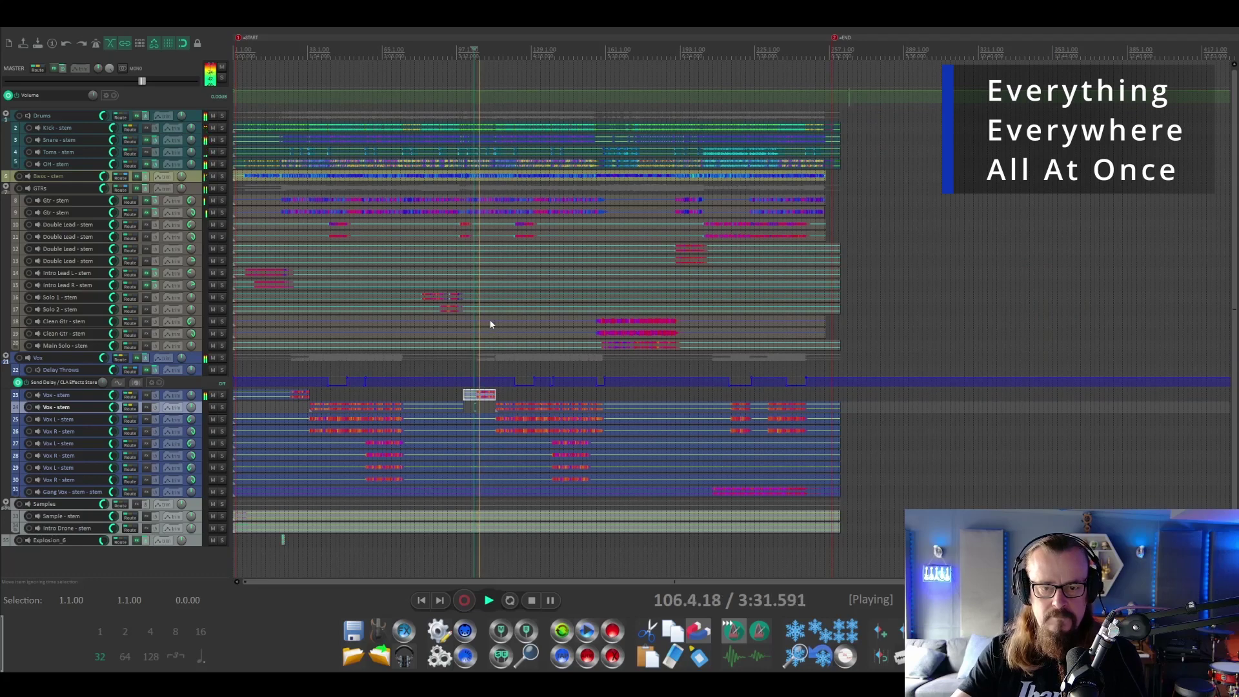
scroll(459, 182, "up", 4)
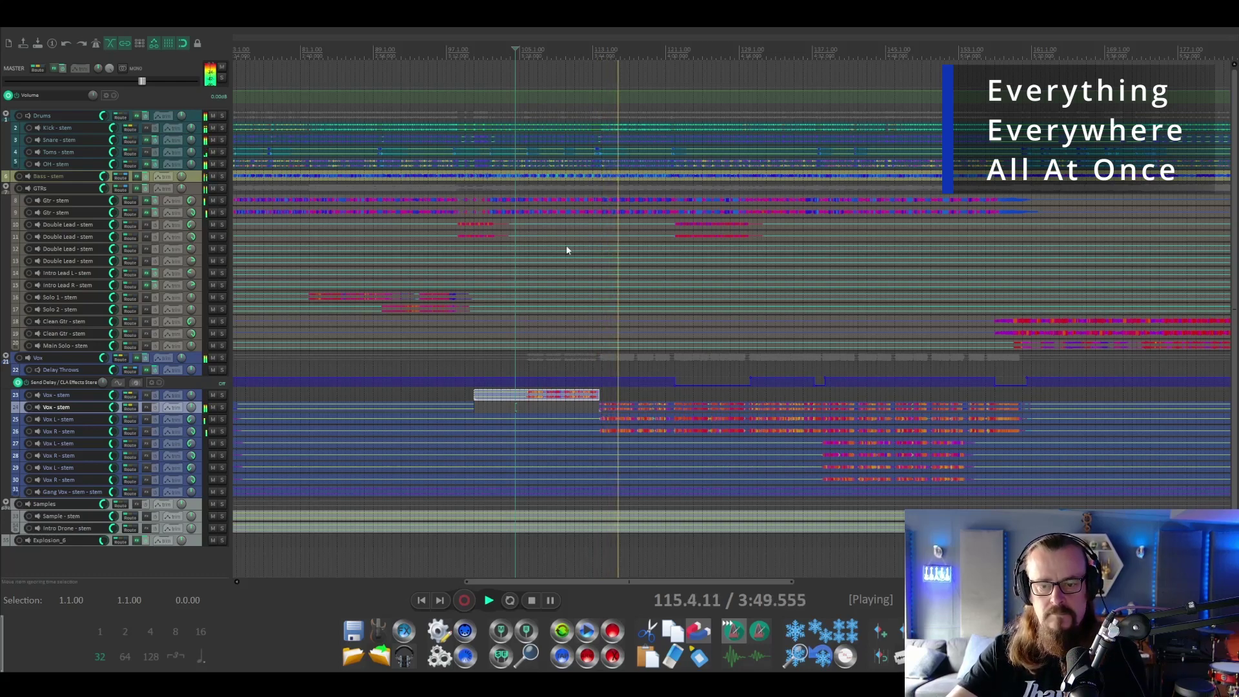
scroll(566, 245, "down", 2)
scroll(566, 249, "down", 1)
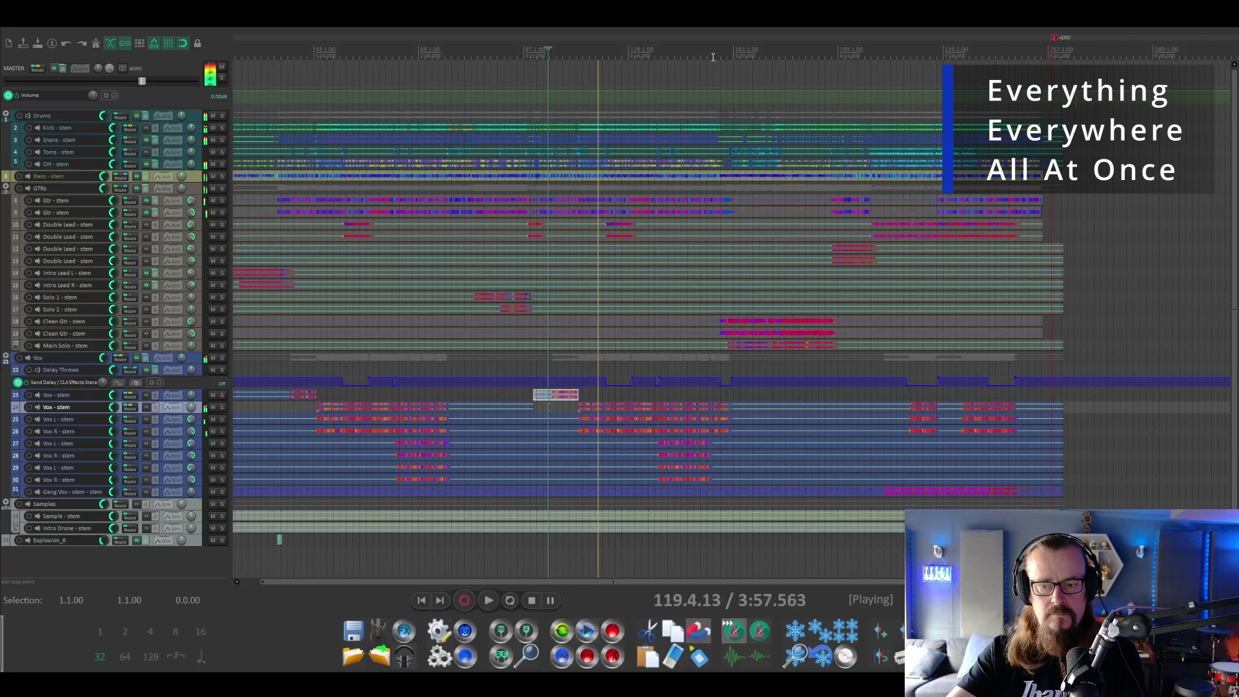
Play the mix from bar 155 into the clean guitar section, skip to bar 173, and stop playback
key("space")
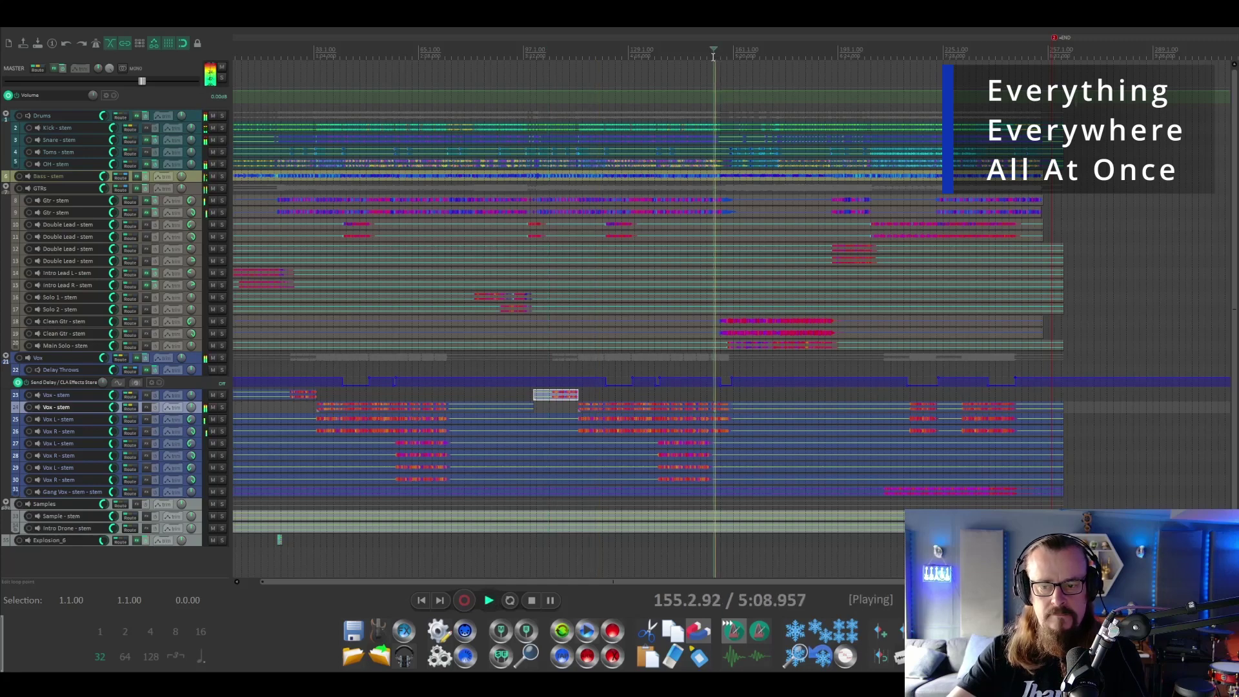
scroll(753, 176, "up", 4)
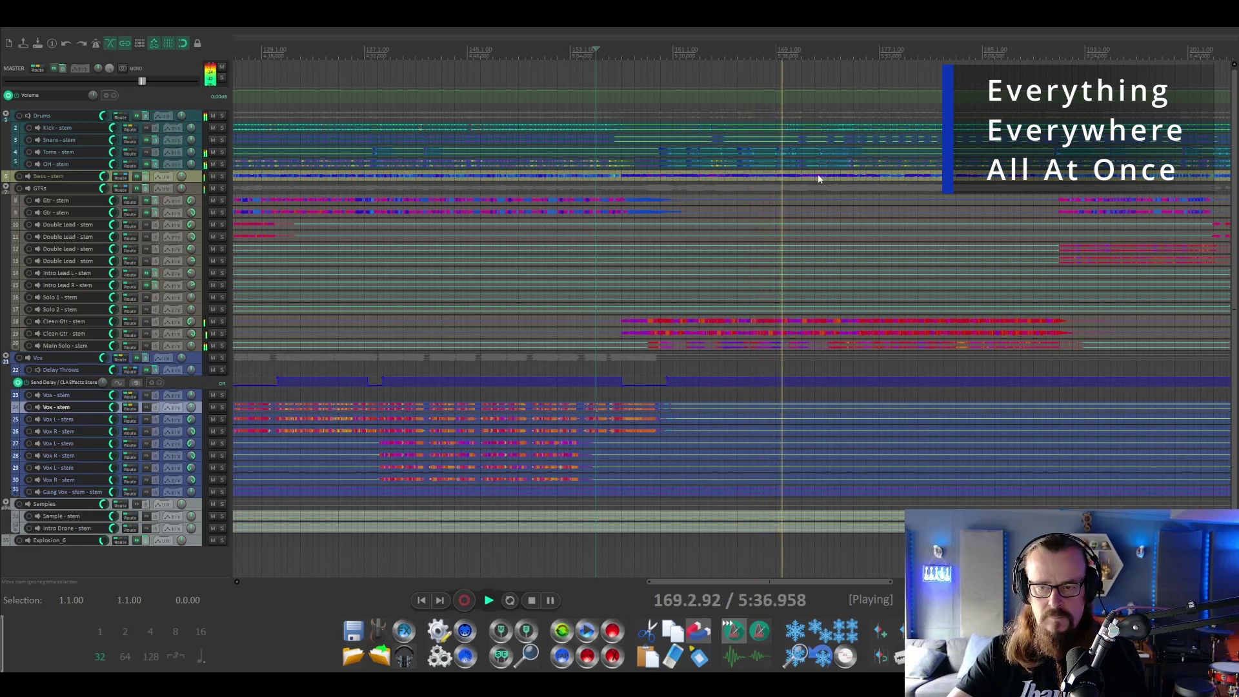
left_click(832, 58)
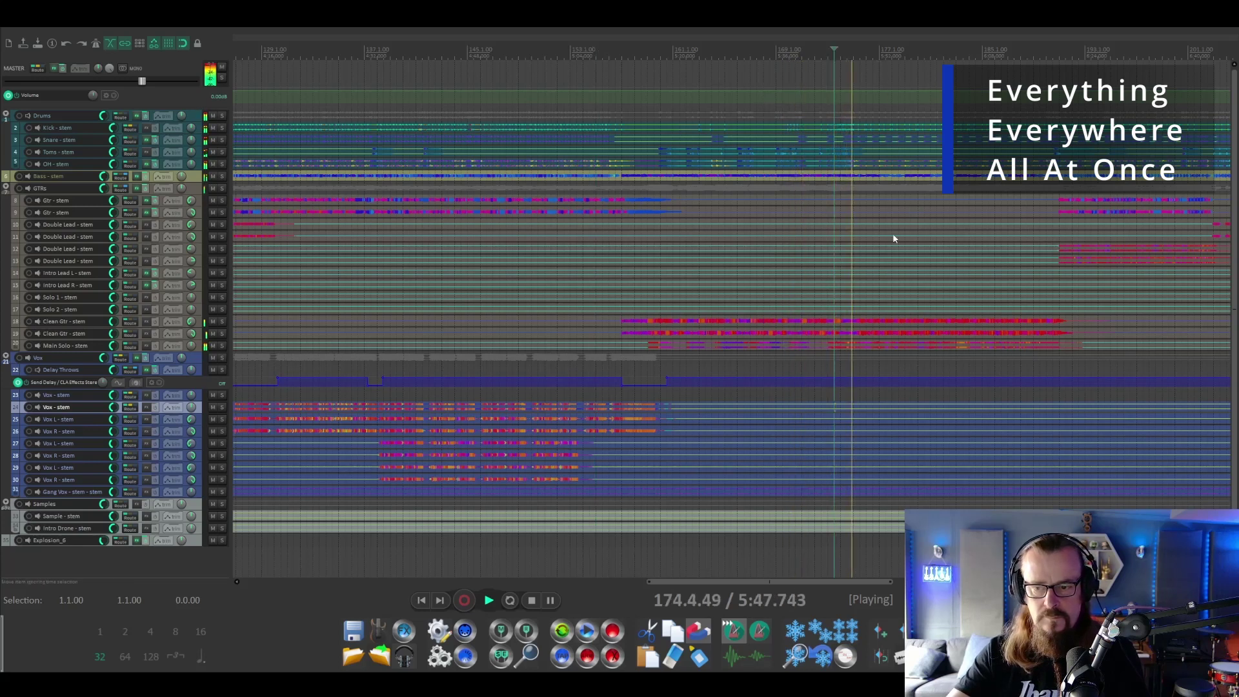
key("space")
Replay the Main Solo passage from 172.2.50 and stop playback
scroll(893, 237, "up", 2)
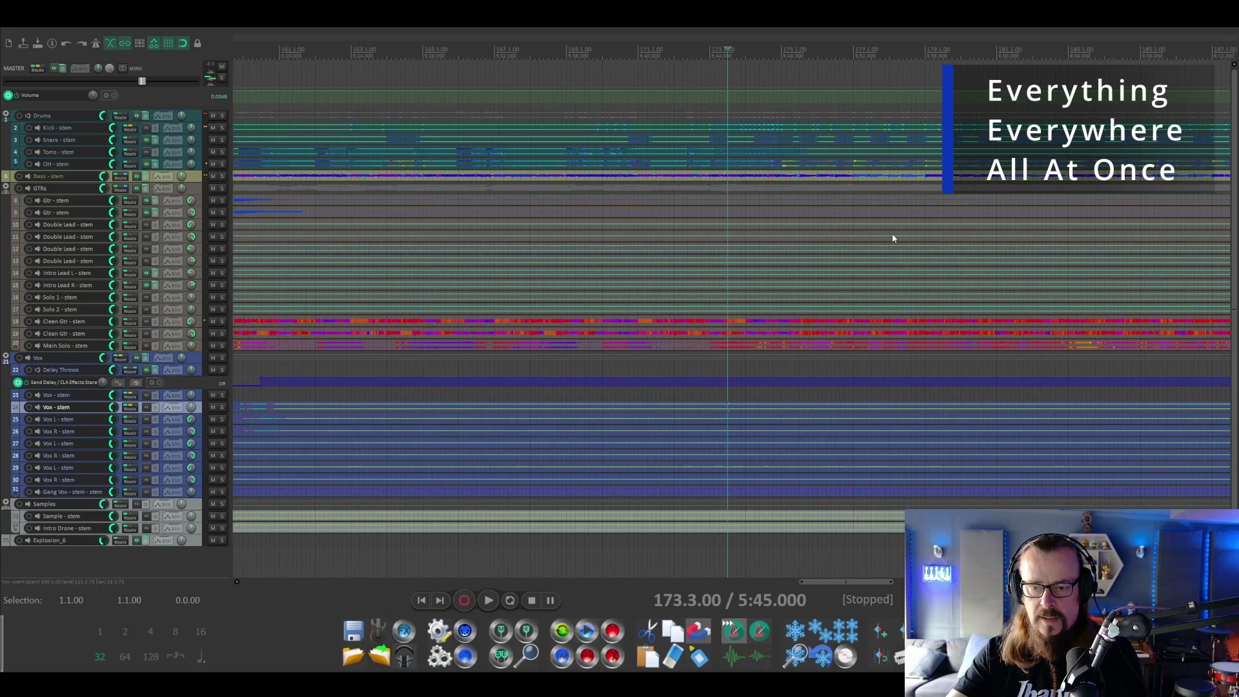
scroll(687, 50, "up", 2)
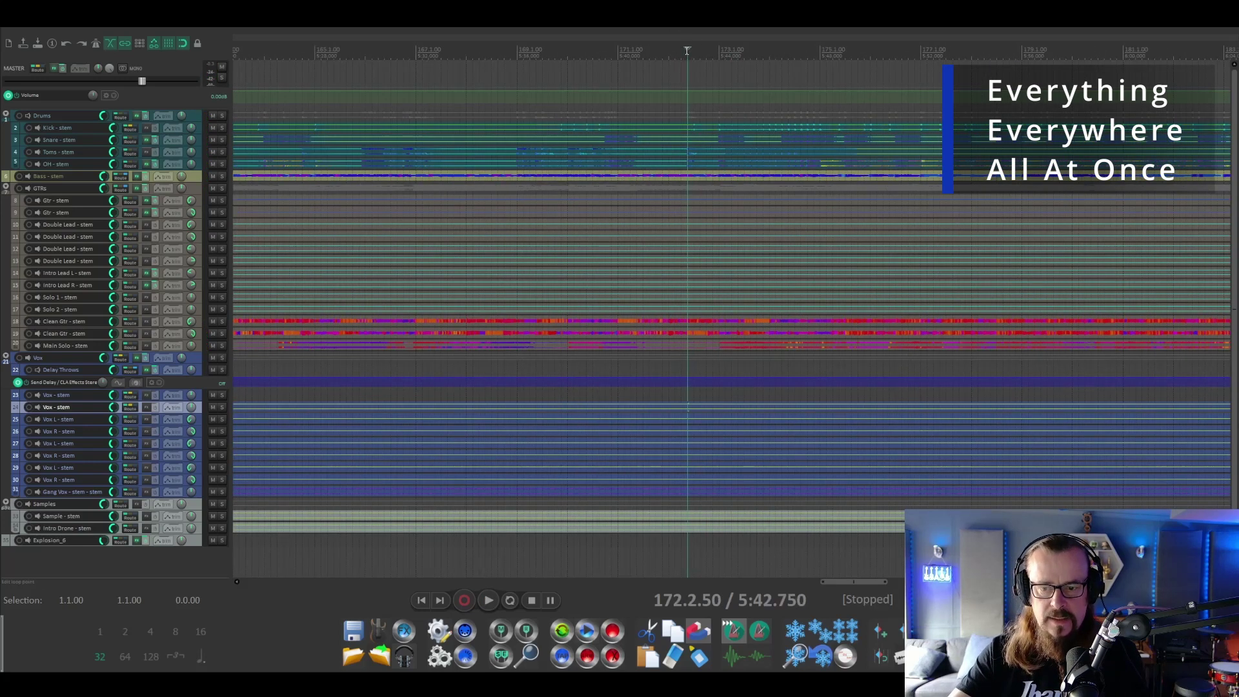
key("space")
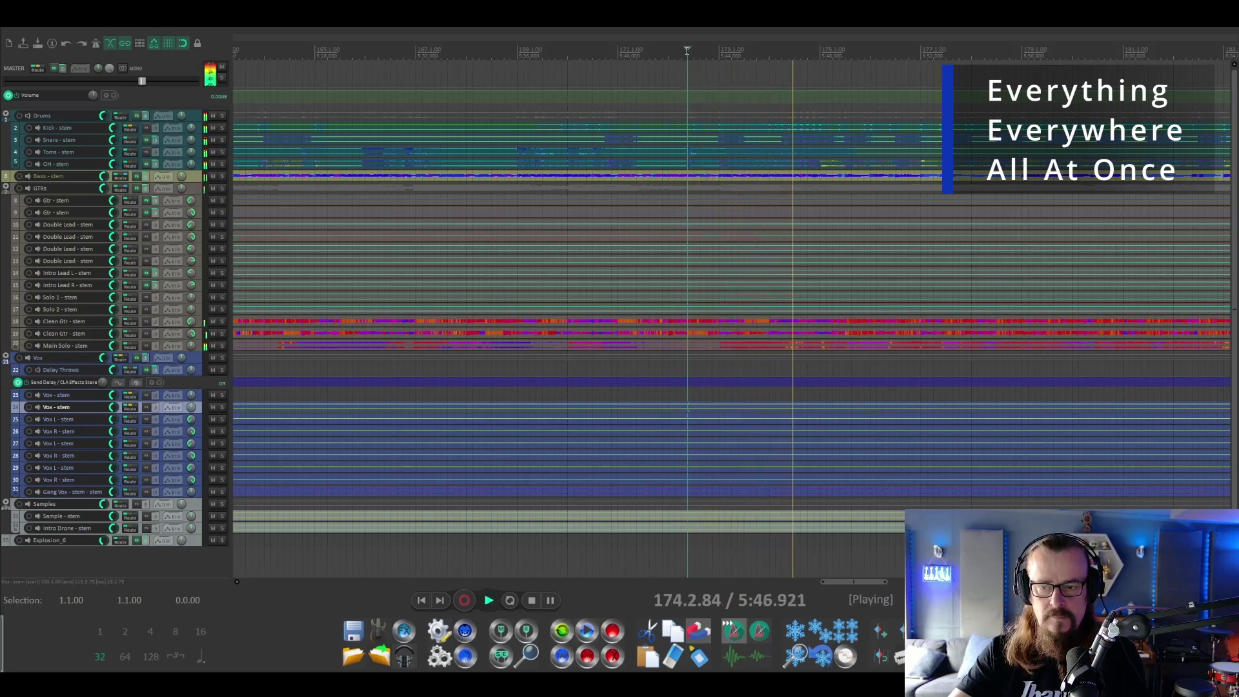
key("space")
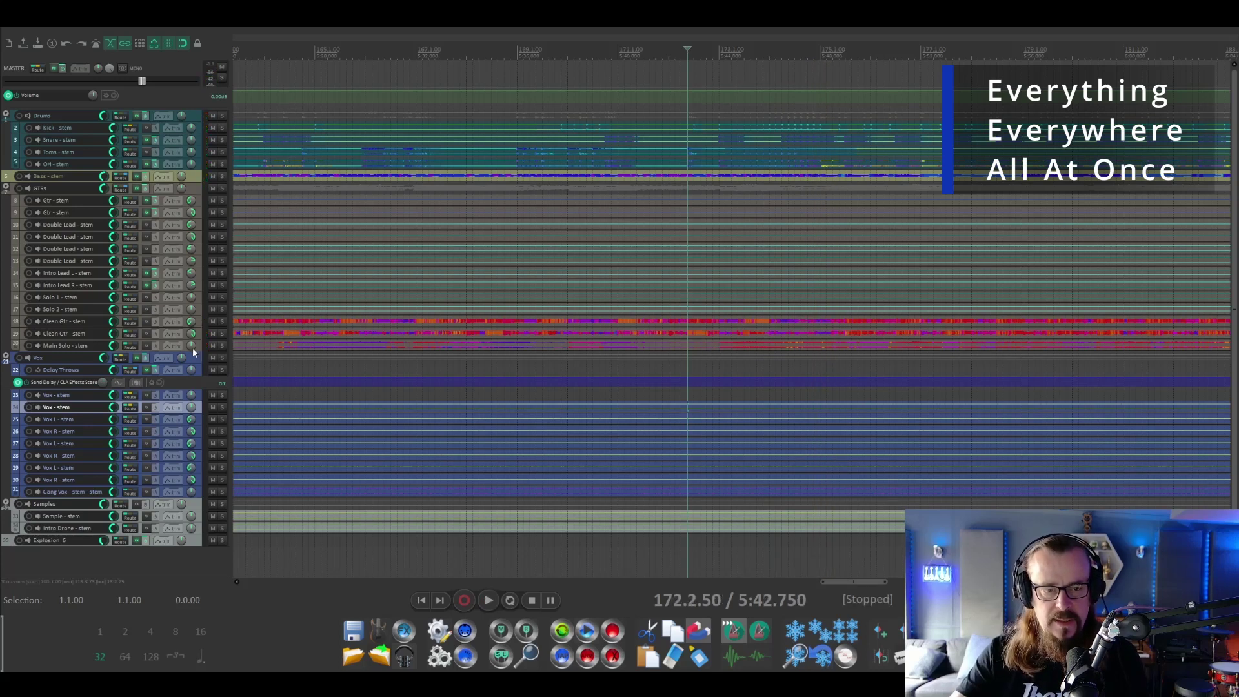
Insert a track named Solo Delay Throw above the Main Solo stem, with the CLA Effects Stereo plugin on it
key("ctrl+t")
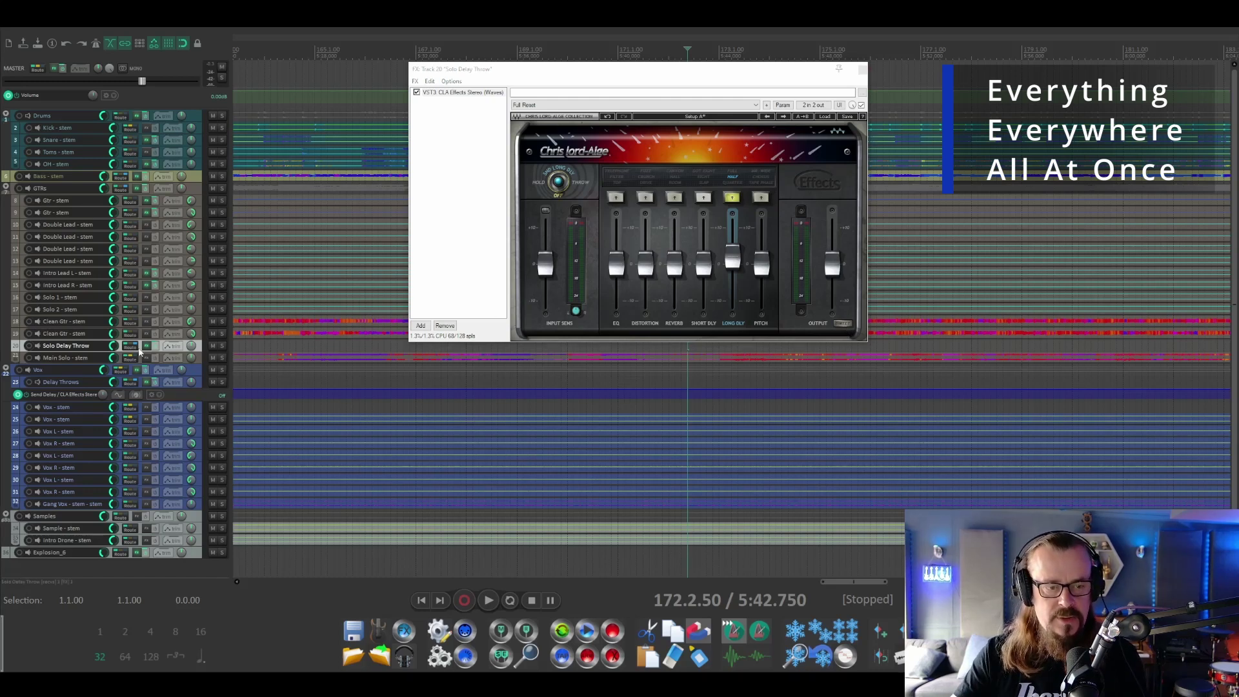
Solo the Solo Delay Throw and Main Solo tracks, and add a Send Delay envelope that switches from Off at bar 173
left_click(178, 347)
left_click(258, 413)
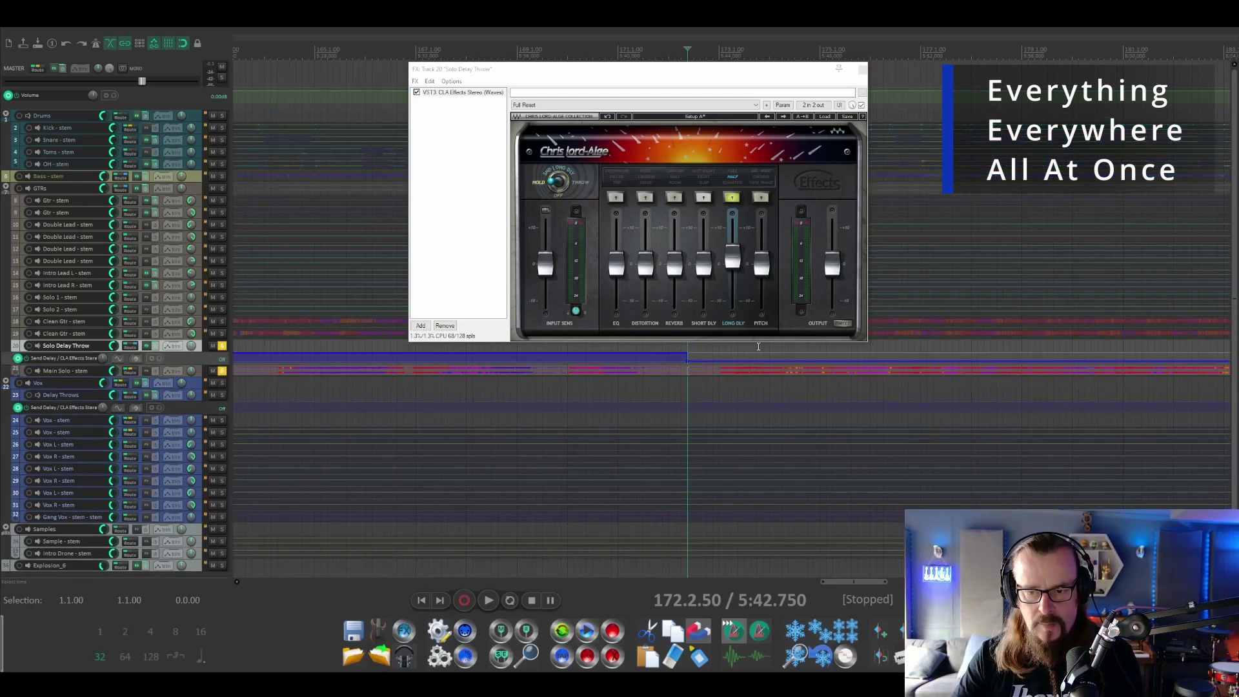
scroll(758, 347, "up", 2)
scroll(758, 346, "up", 2)
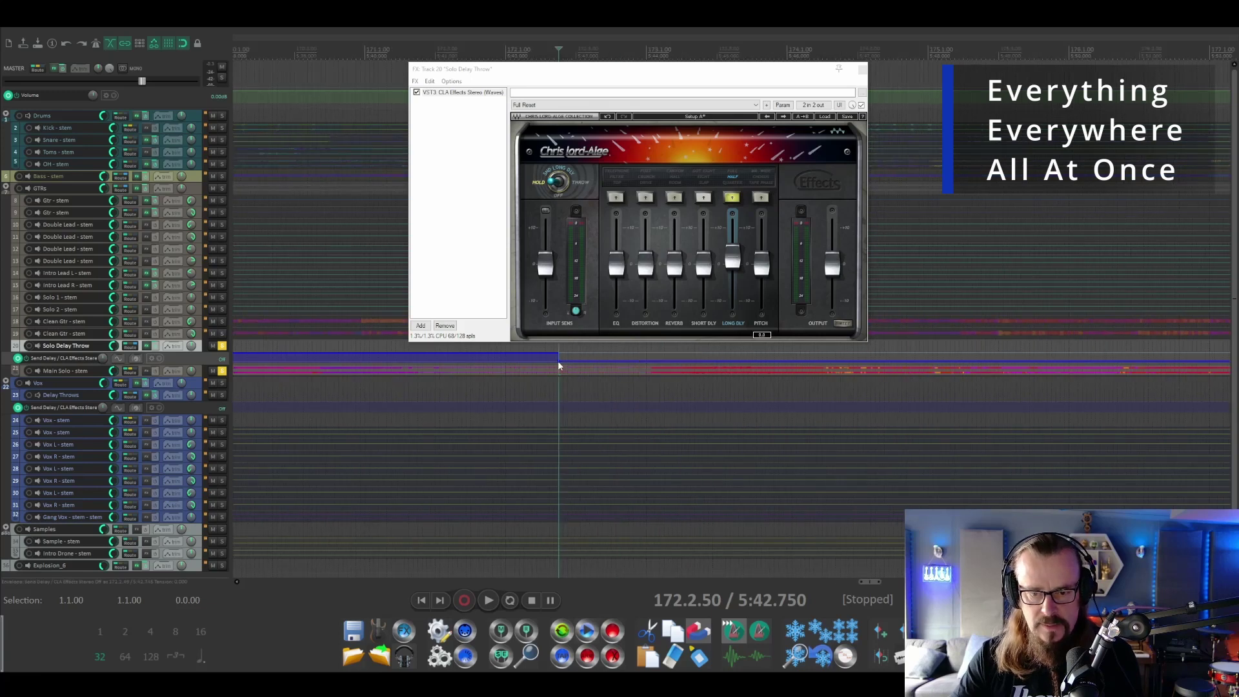
left_click_drag(558, 362, 643, 374)
Raise the Long Delay level in CLA Effects slightly while replaying the soloed throw from 172.2.50
key("space")
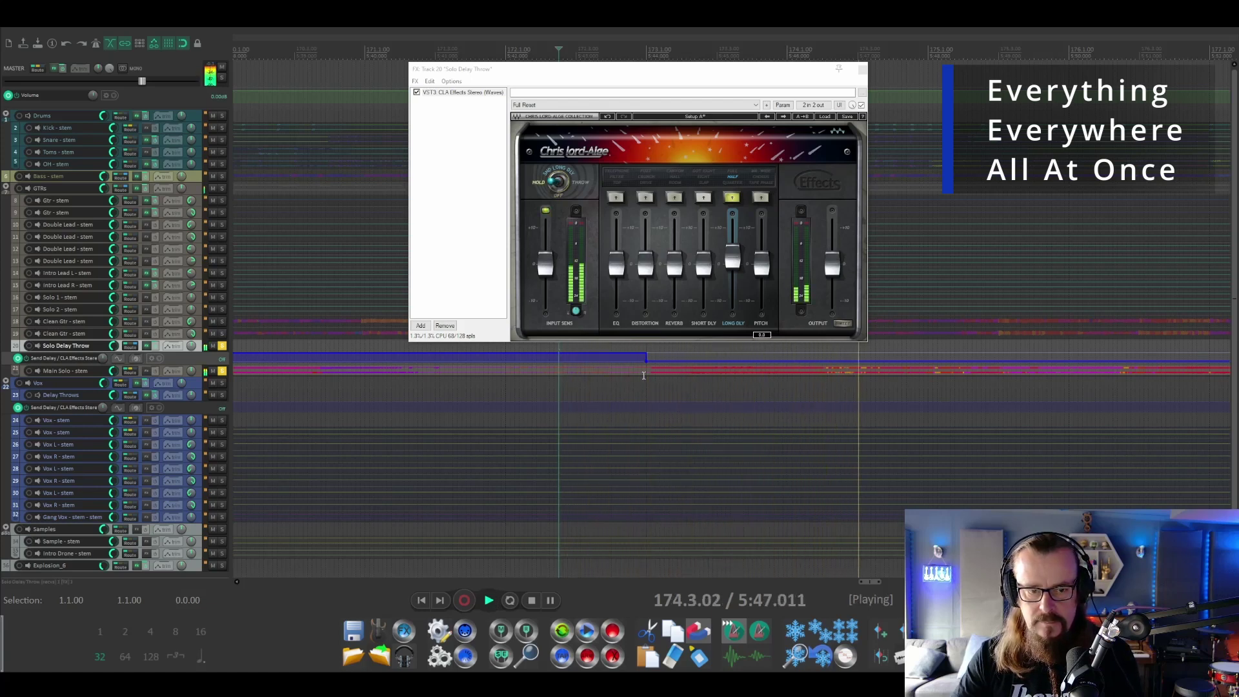
key("space")
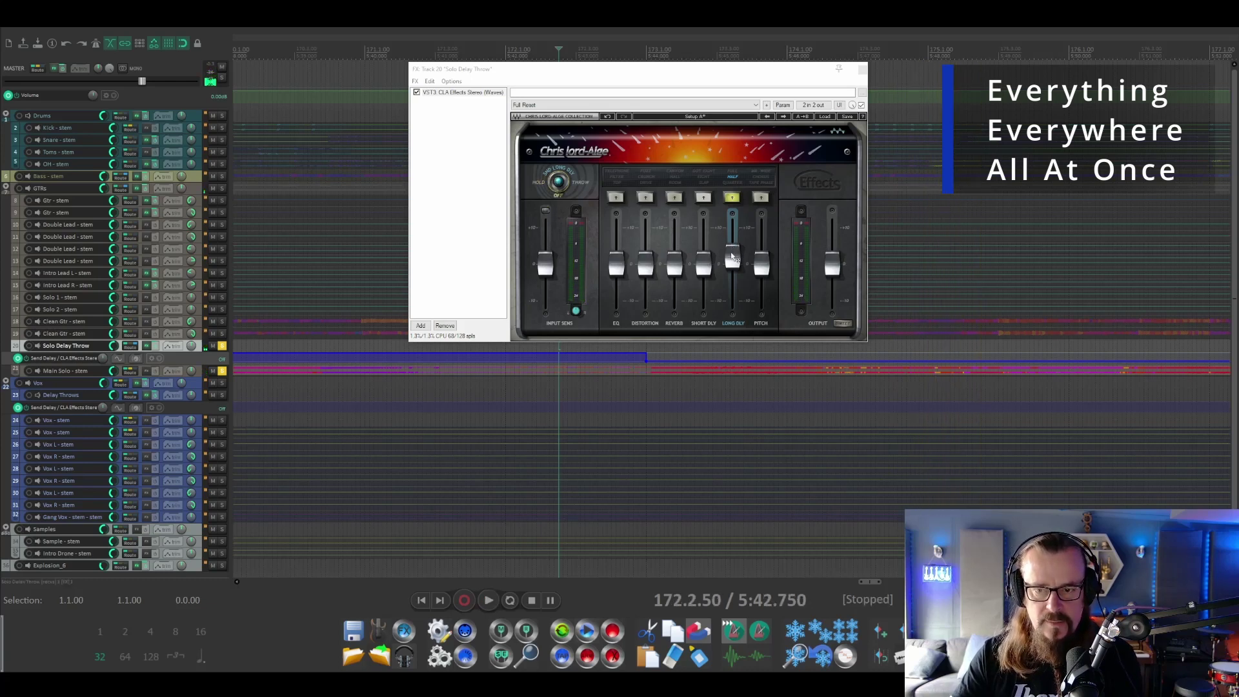
left_click(732, 257)
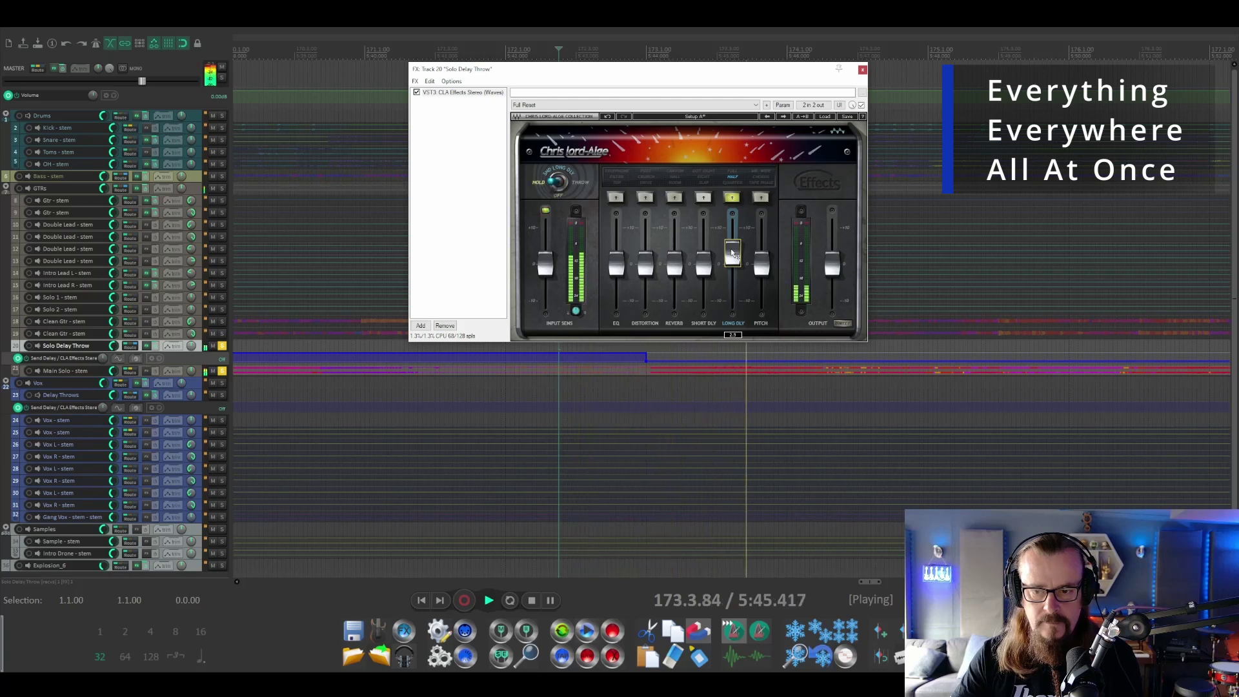
key("space")
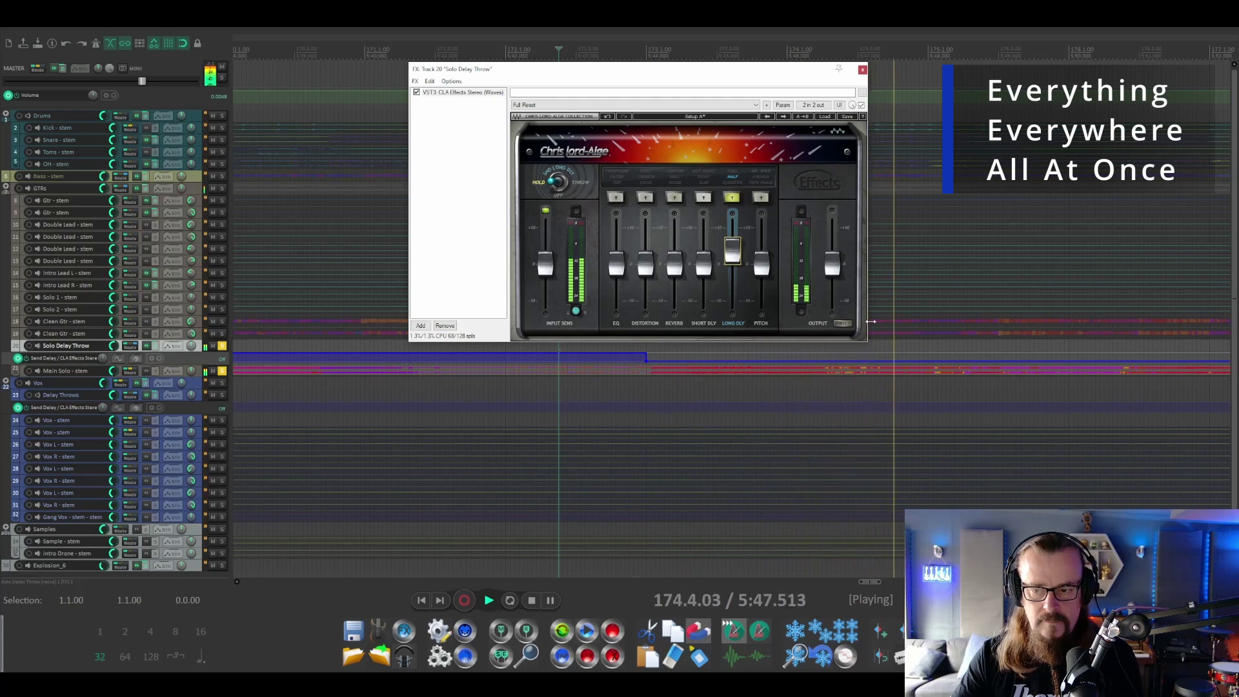
key("space")
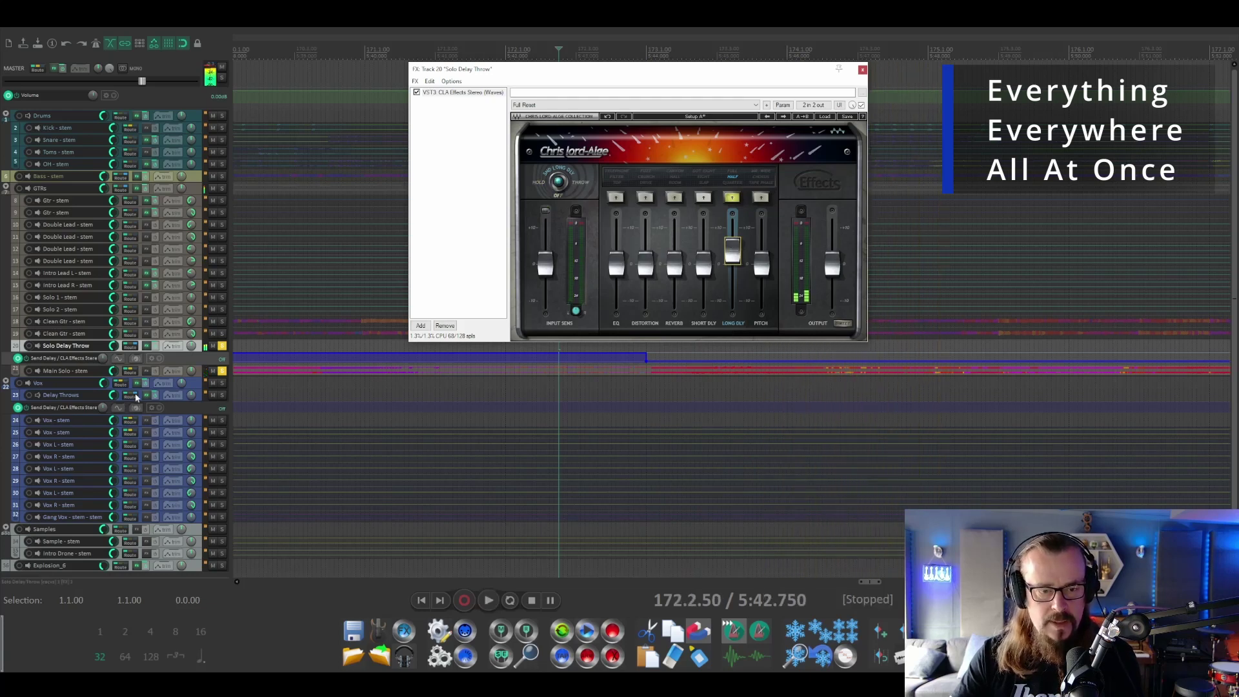
Enlarge the Main Solo track, replay the phrase, and return the Send Delay envelope to Off at 174.4.38
left_click(199, 375)
left_click_drag(199, 377, 212, 516)
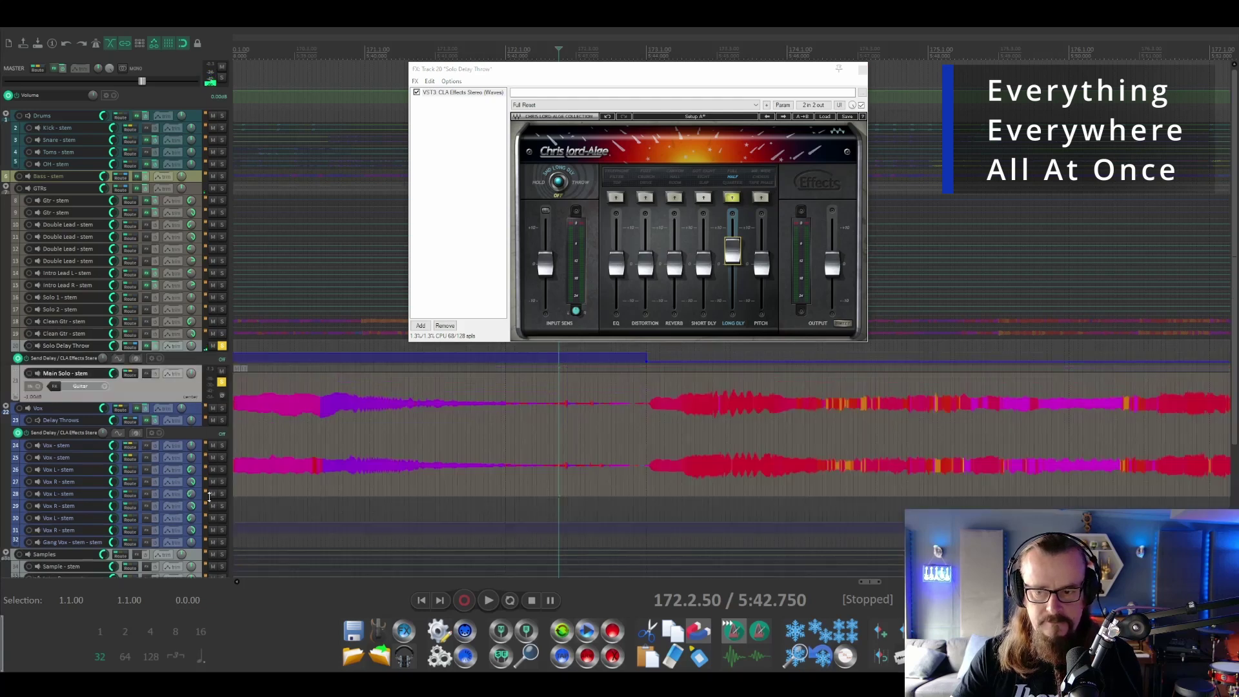
key("space")
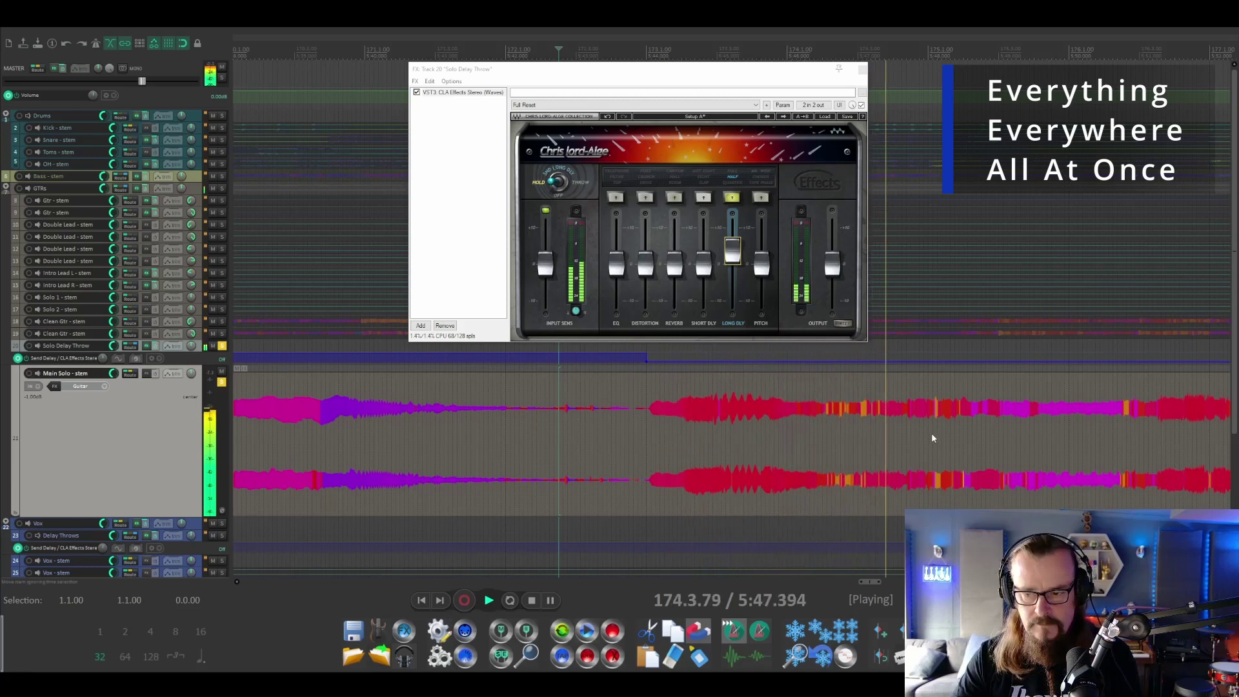
key("space")
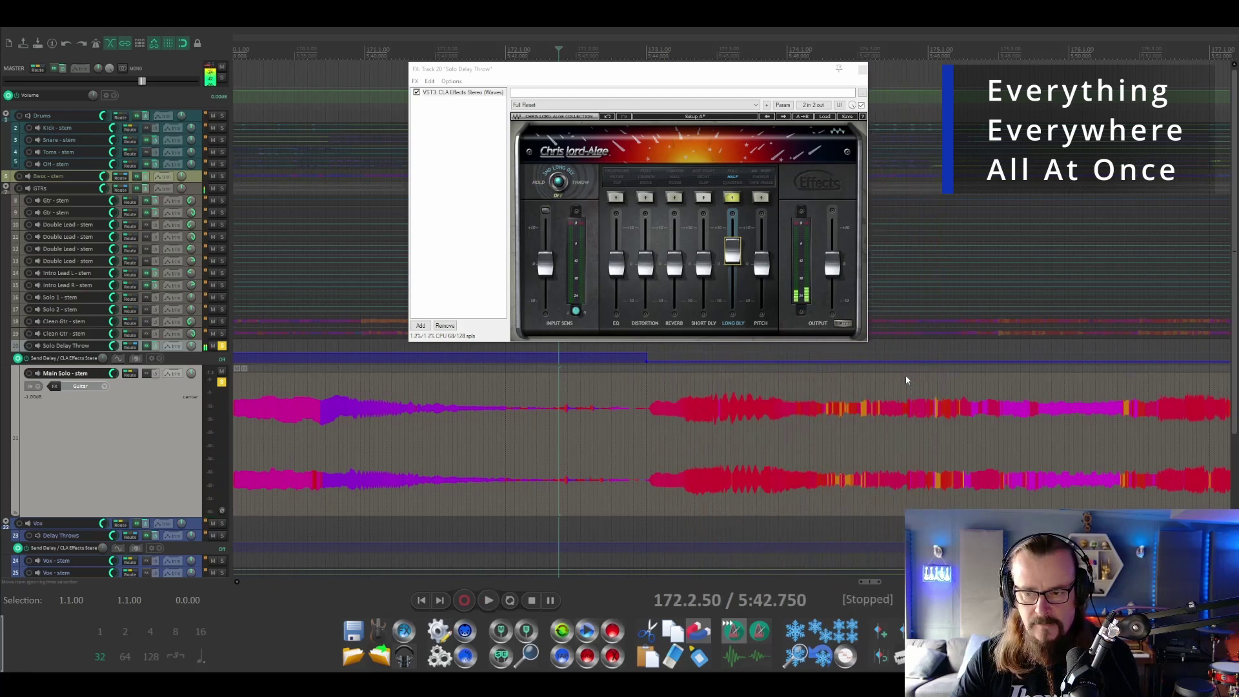
left_click(907, 359)
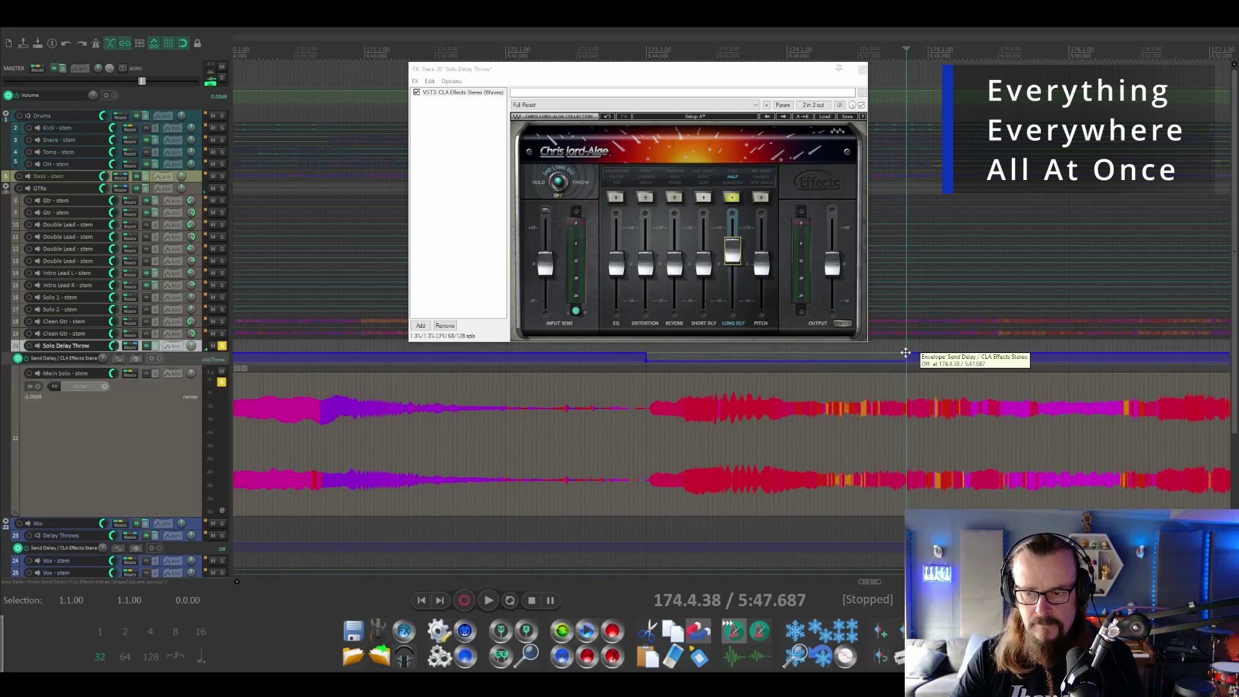
Play the throw in the full mix from 171.4.50 with the solos cleared, and shrink the Main Solo track again
scroll(334, 384, "down", 3)
key("space")
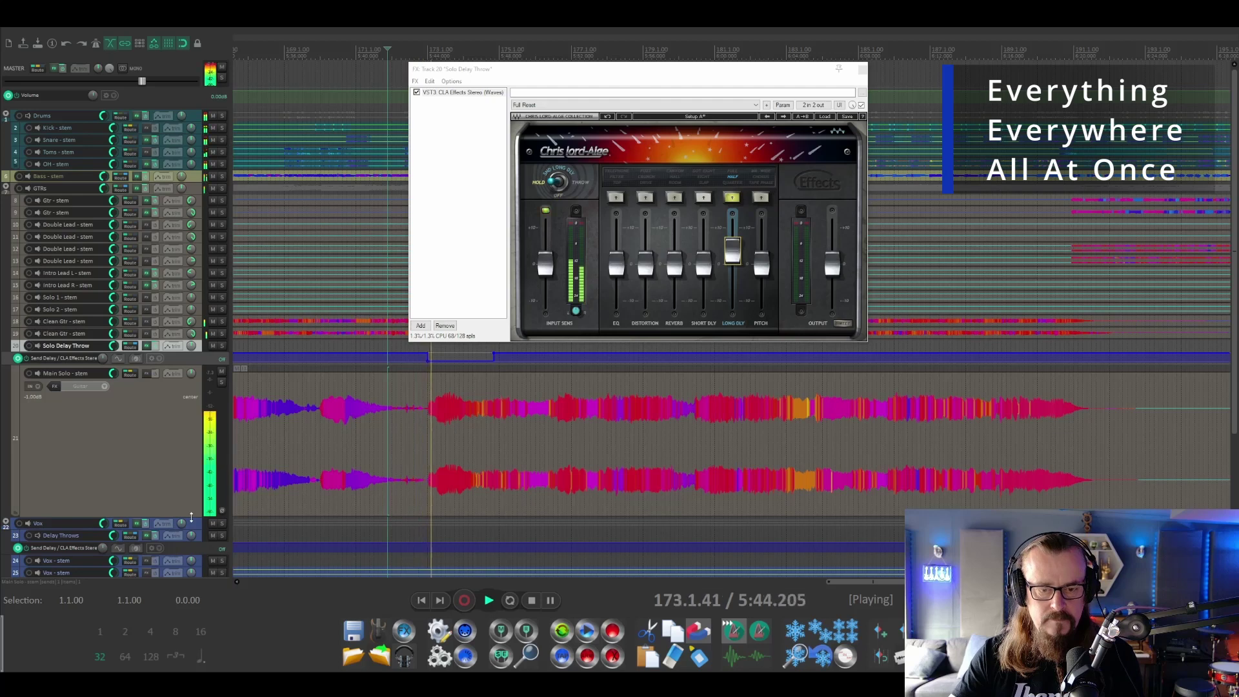
left_click_drag(191, 516, 171, 384)
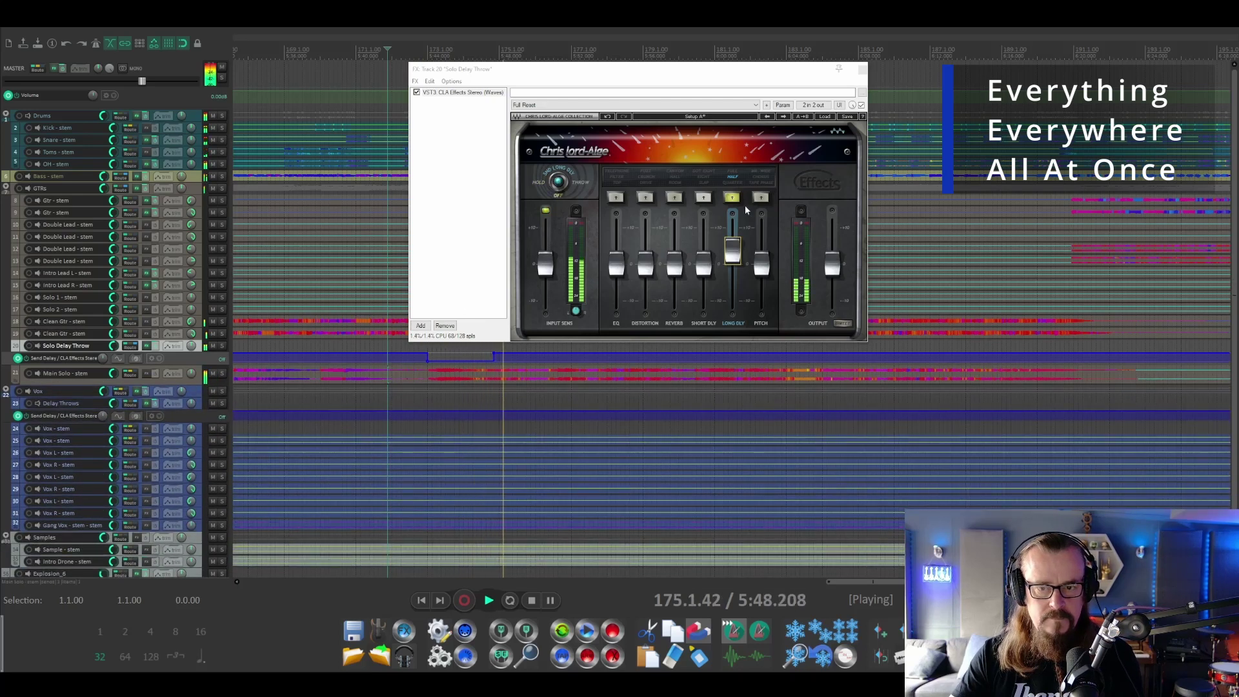
key("space")
Try the Long Delay setting above Half with a higher fader level, replaying the throw from 171.4.50
left_click(733, 173)
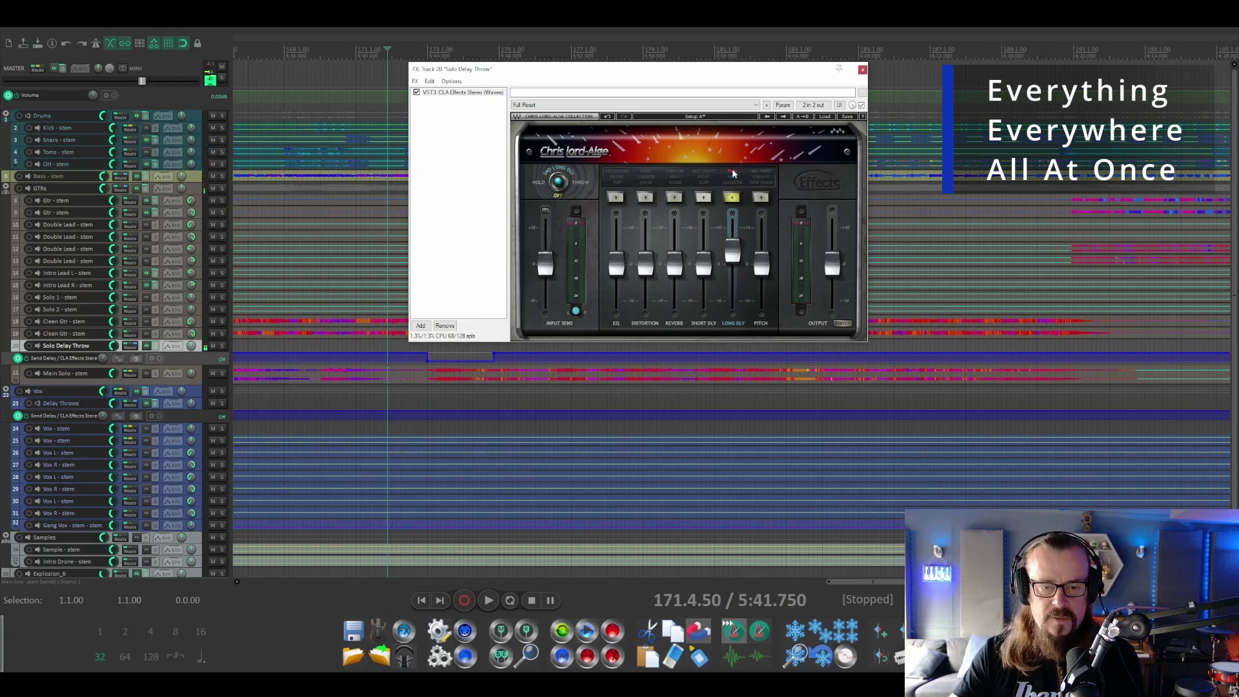
key("space")
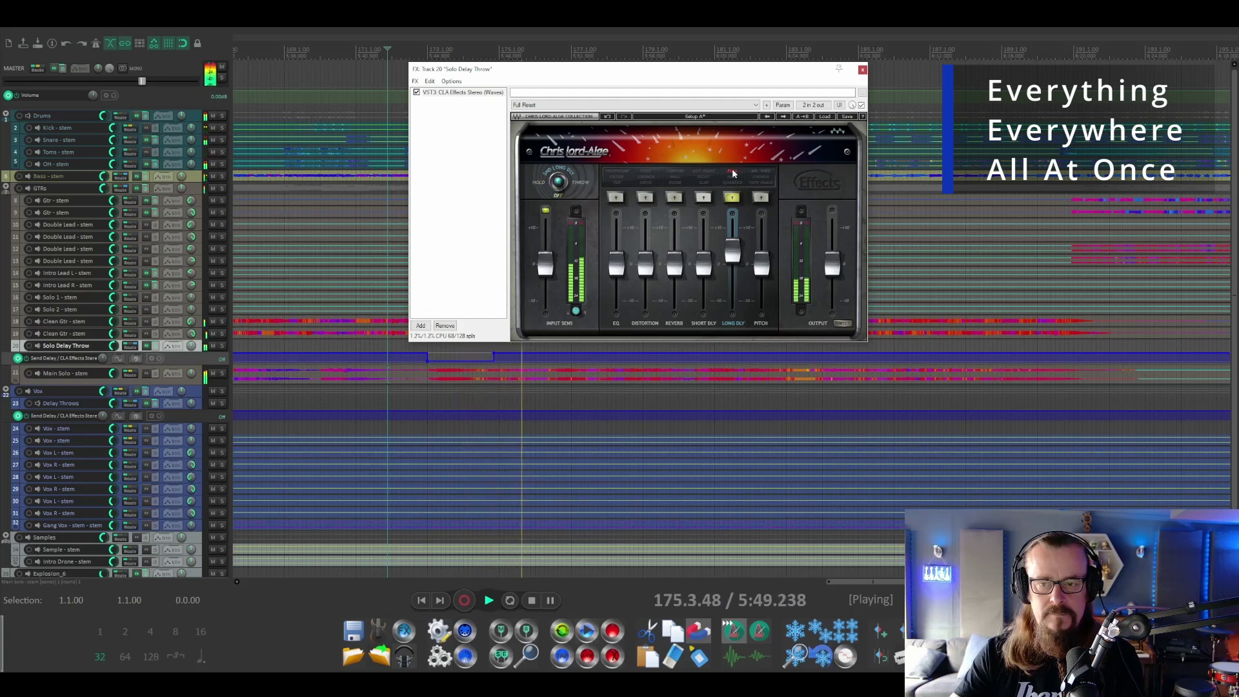
key("space")
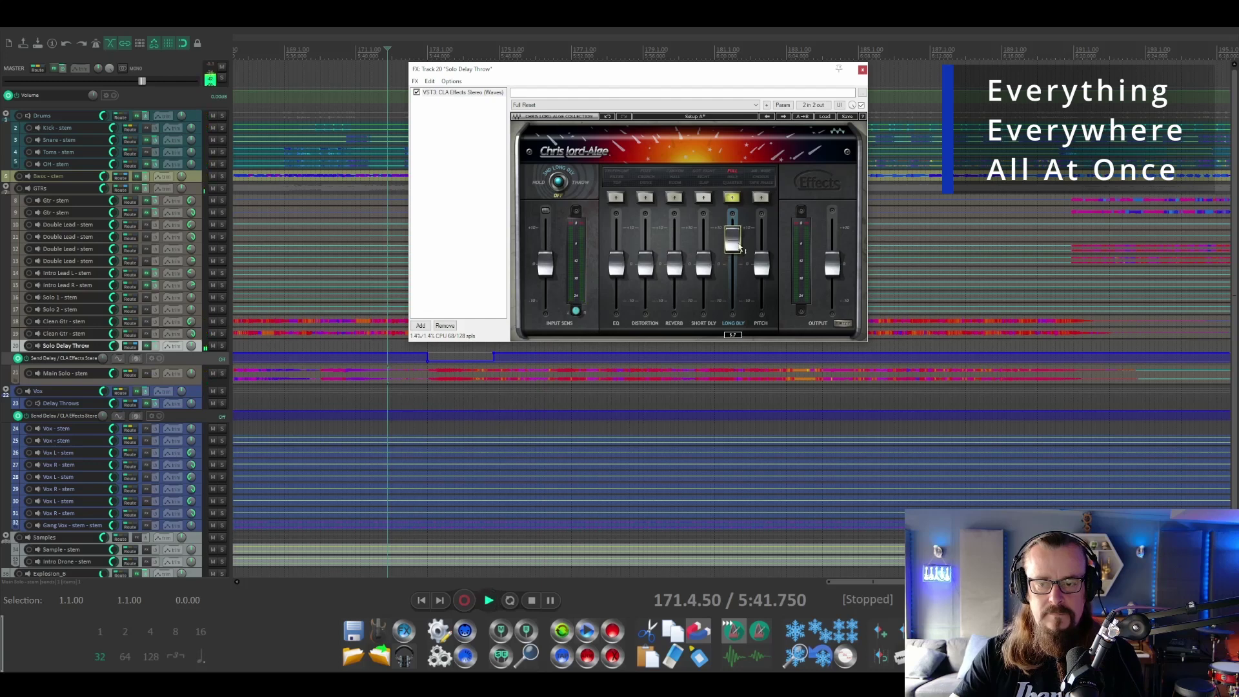
key("space")
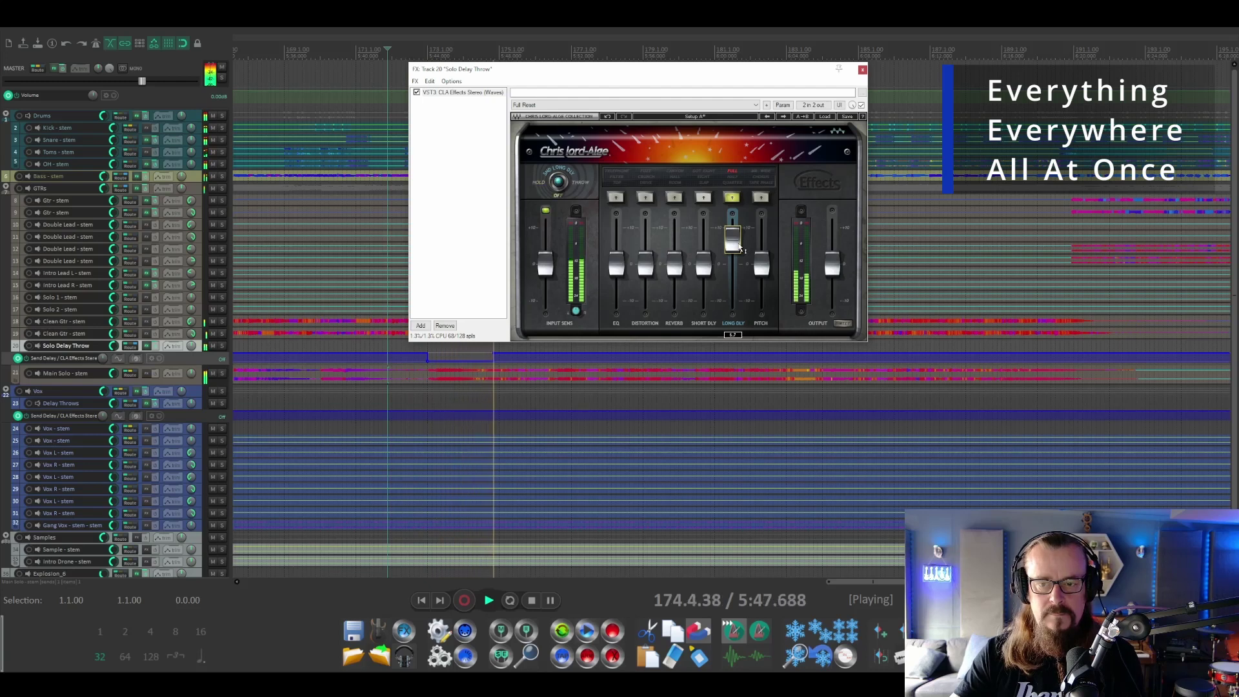
key("space")
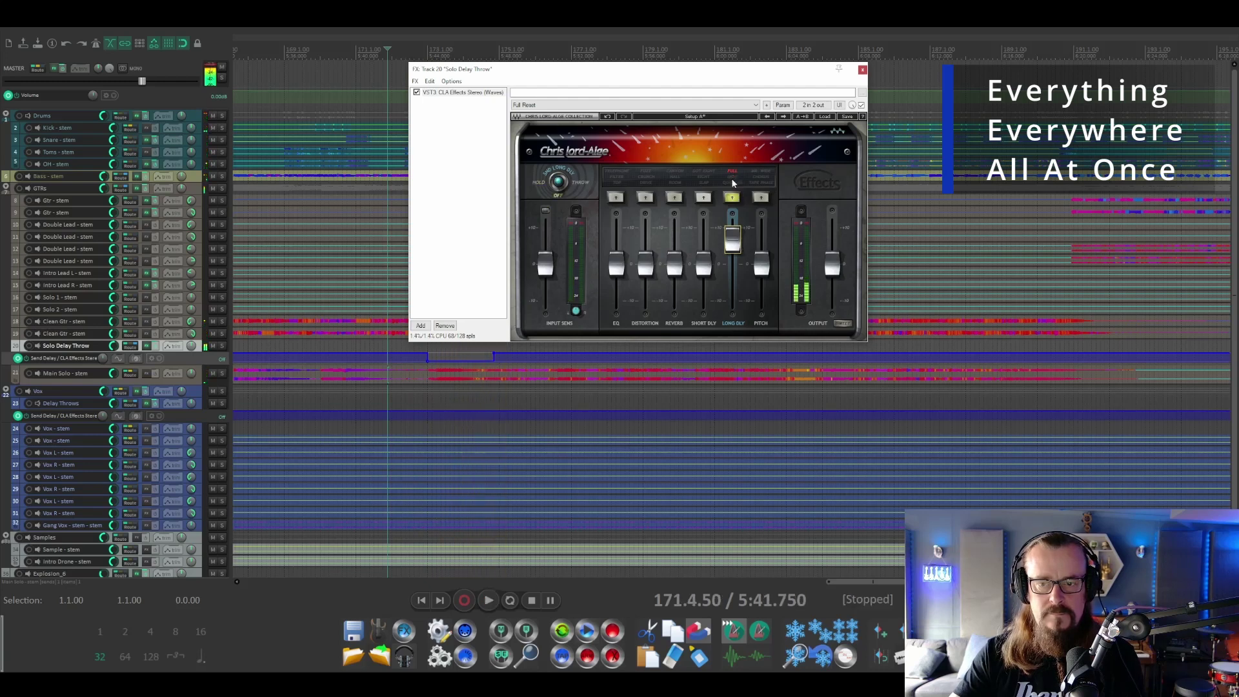
Set Long Delay back to Half, trim its fader slightly during playback, and close the plugin window
key("space")
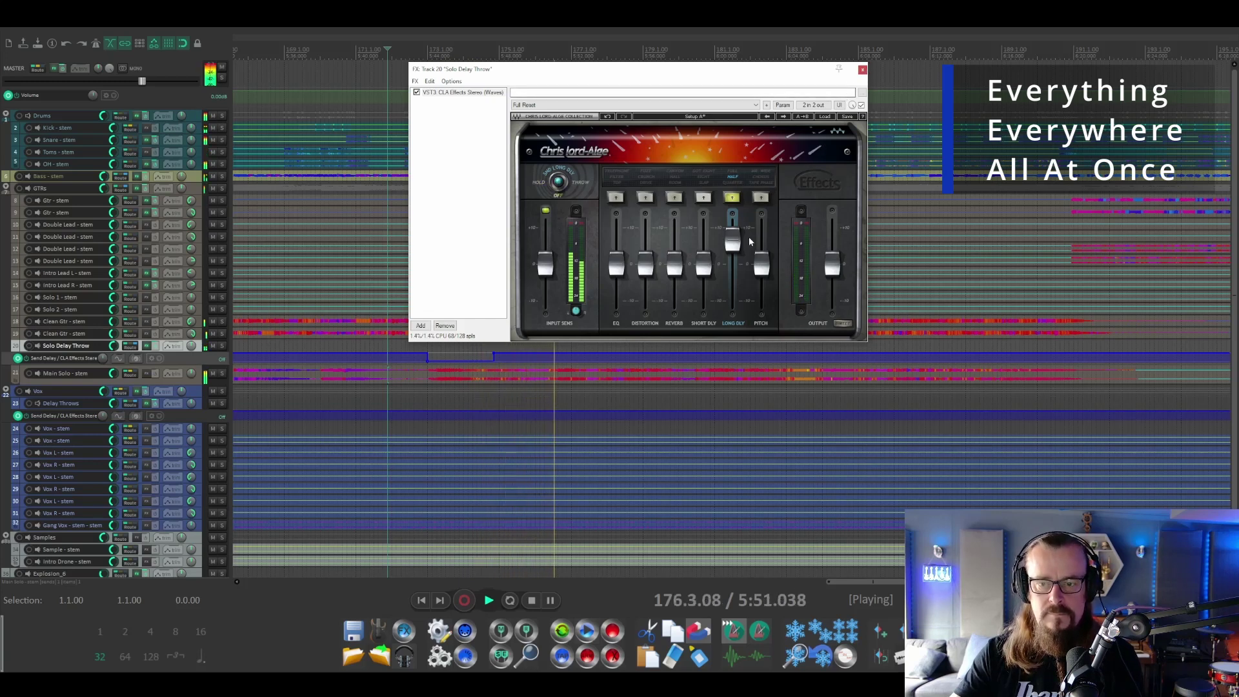
left_click_drag(735, 246, 734, 246)
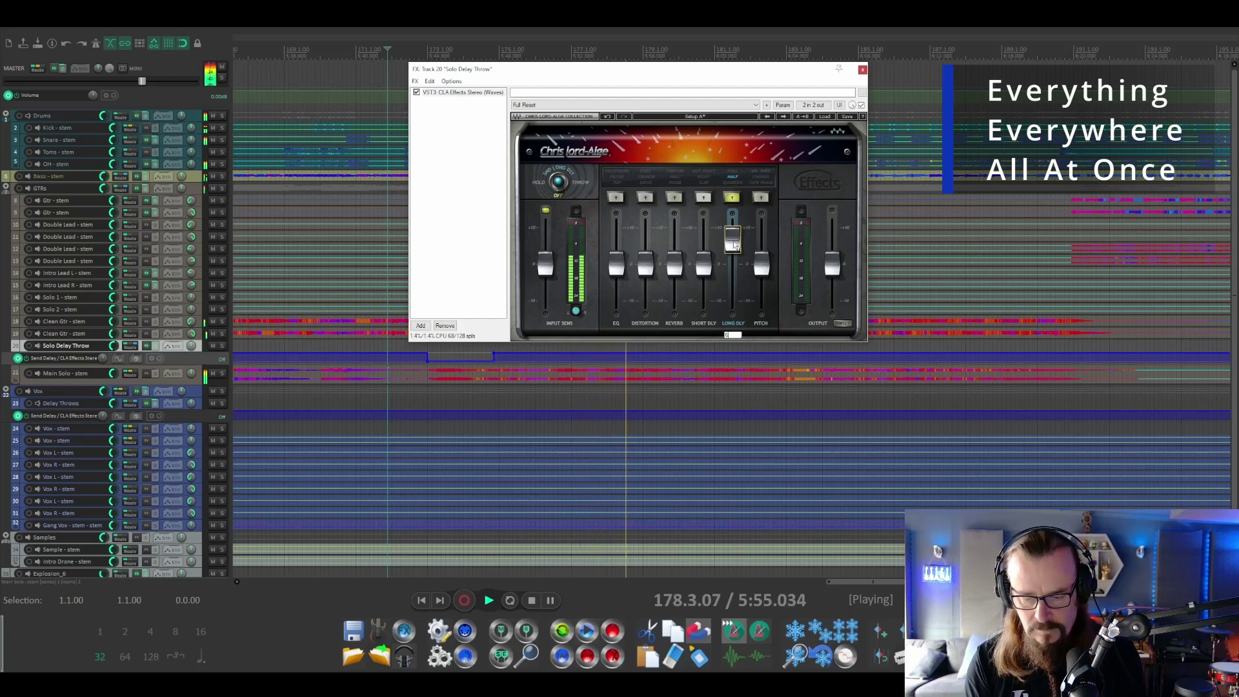
left_click_drag(735, 245, 736, 247)
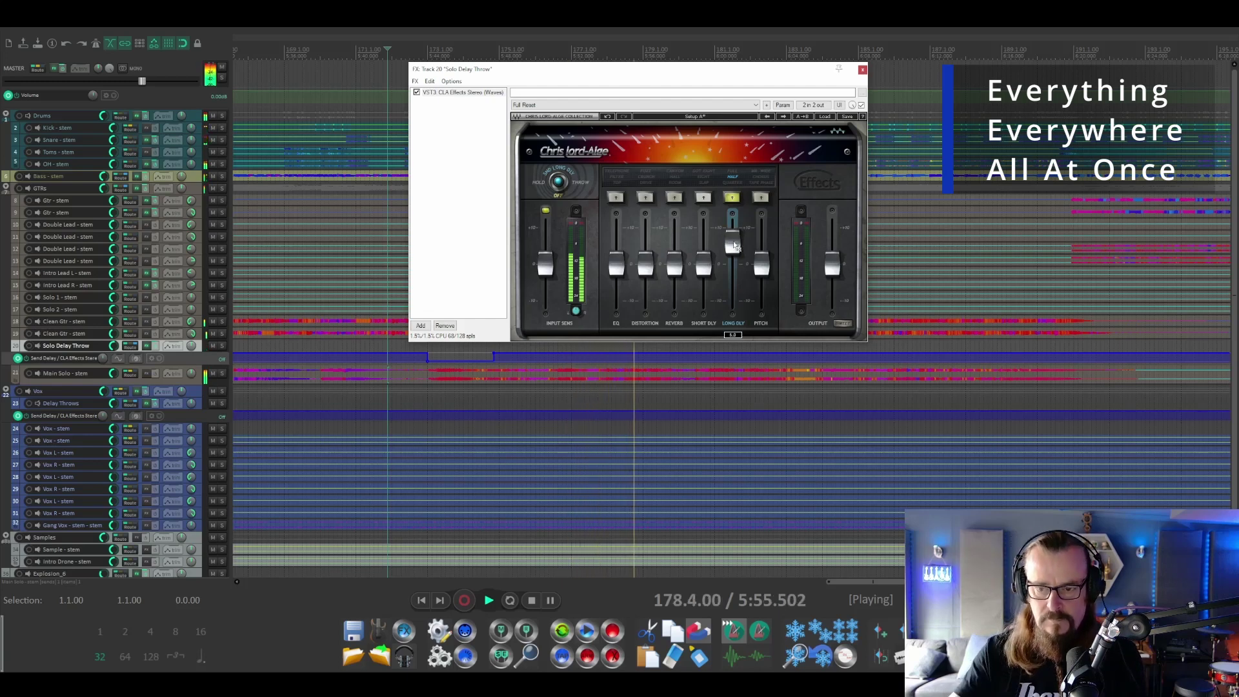
left_click(861, 69)
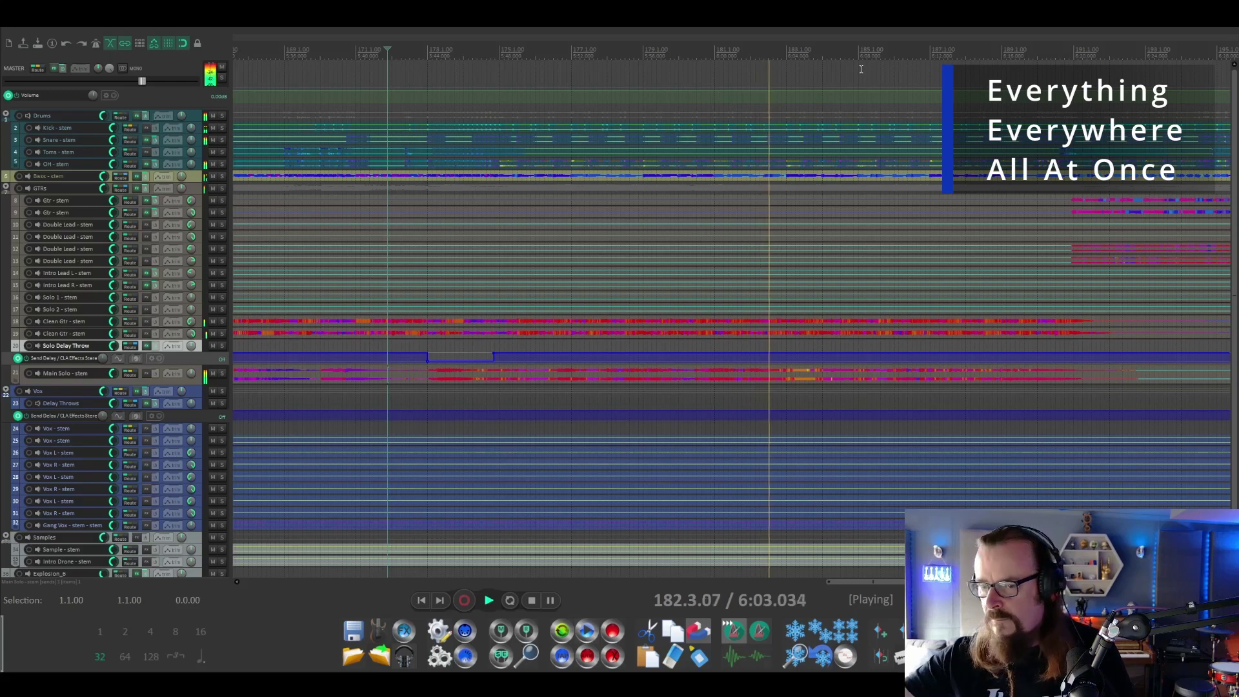
Save the project while playback continues with more of the song in view
scroll(652, 235, "down", 6)
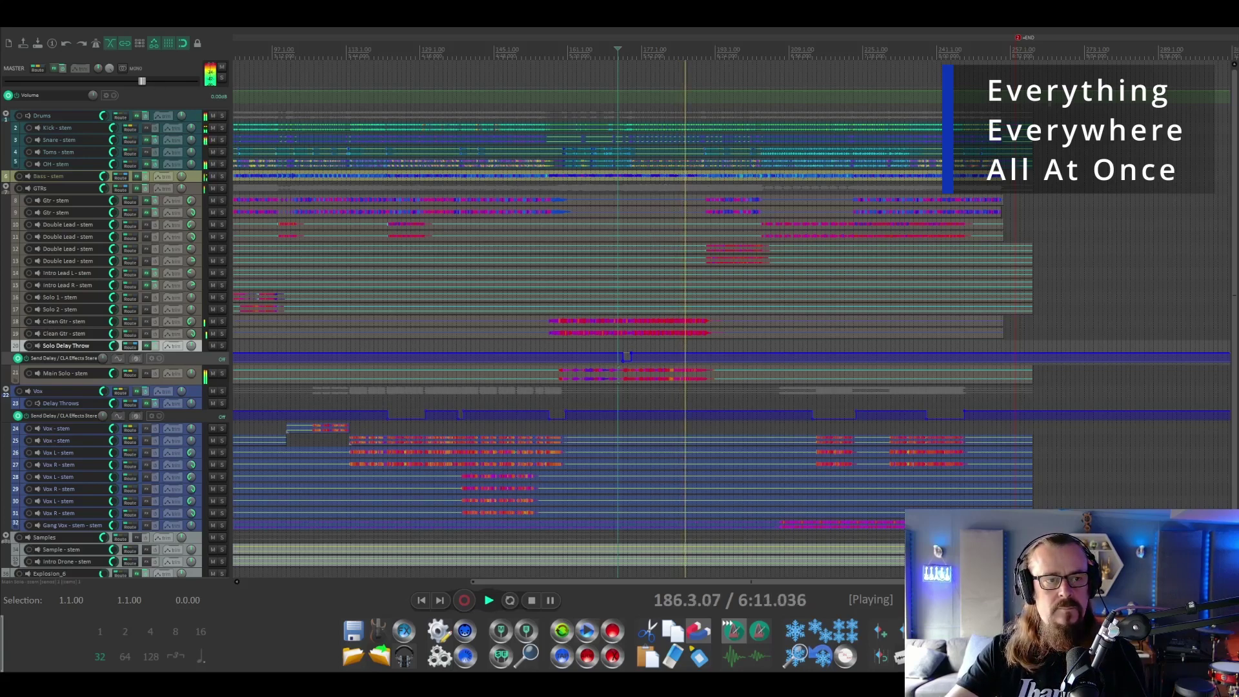
left_click(12, 19)
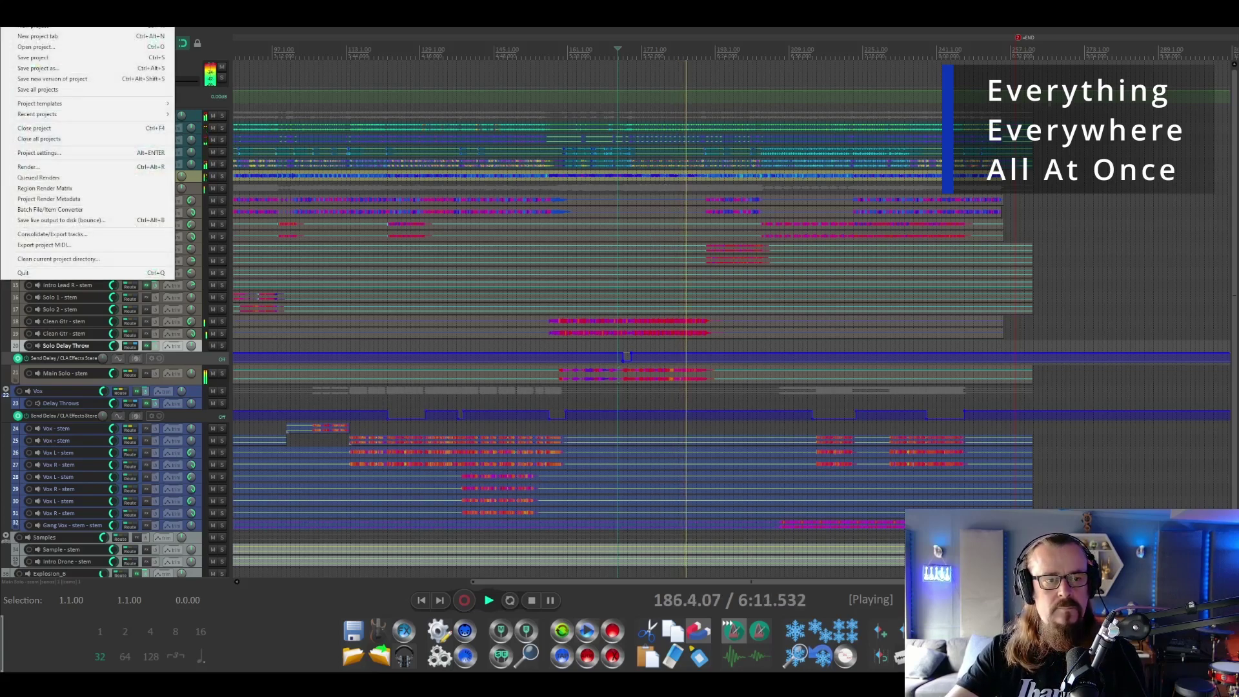
left_click(44, 59)
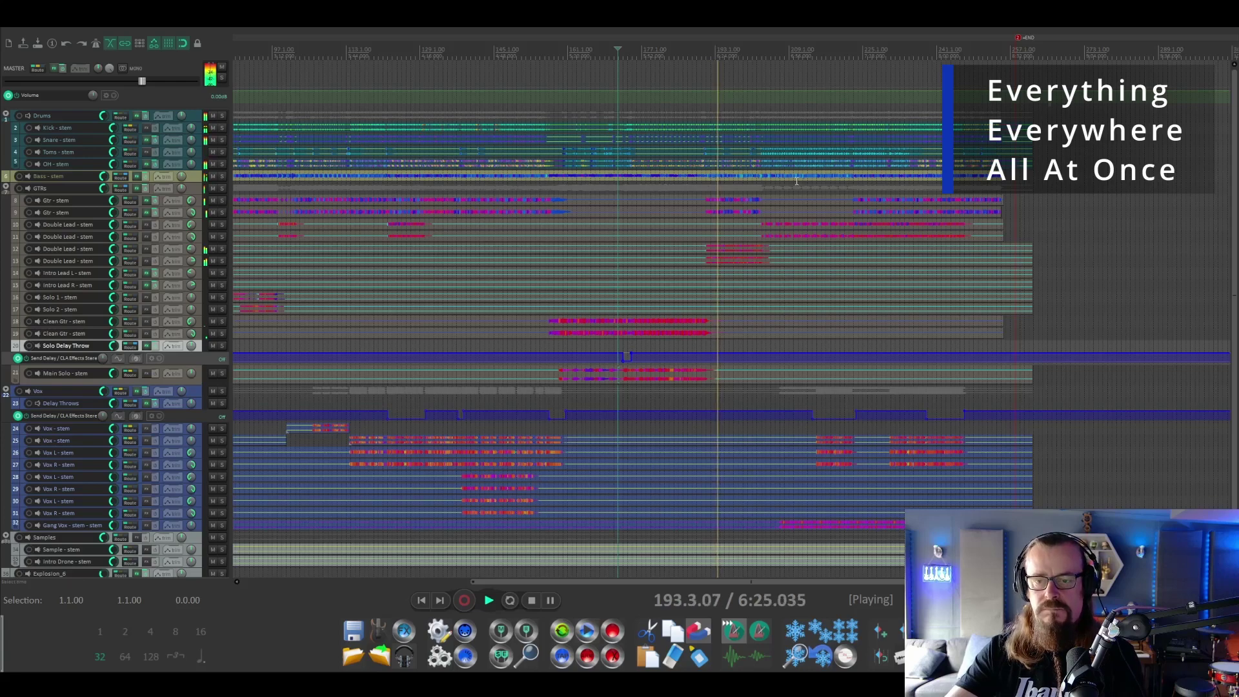
Play the mix from about bar 201, skip to about bar 217 for the late vocals, and stop playback
left_click(753, 56)
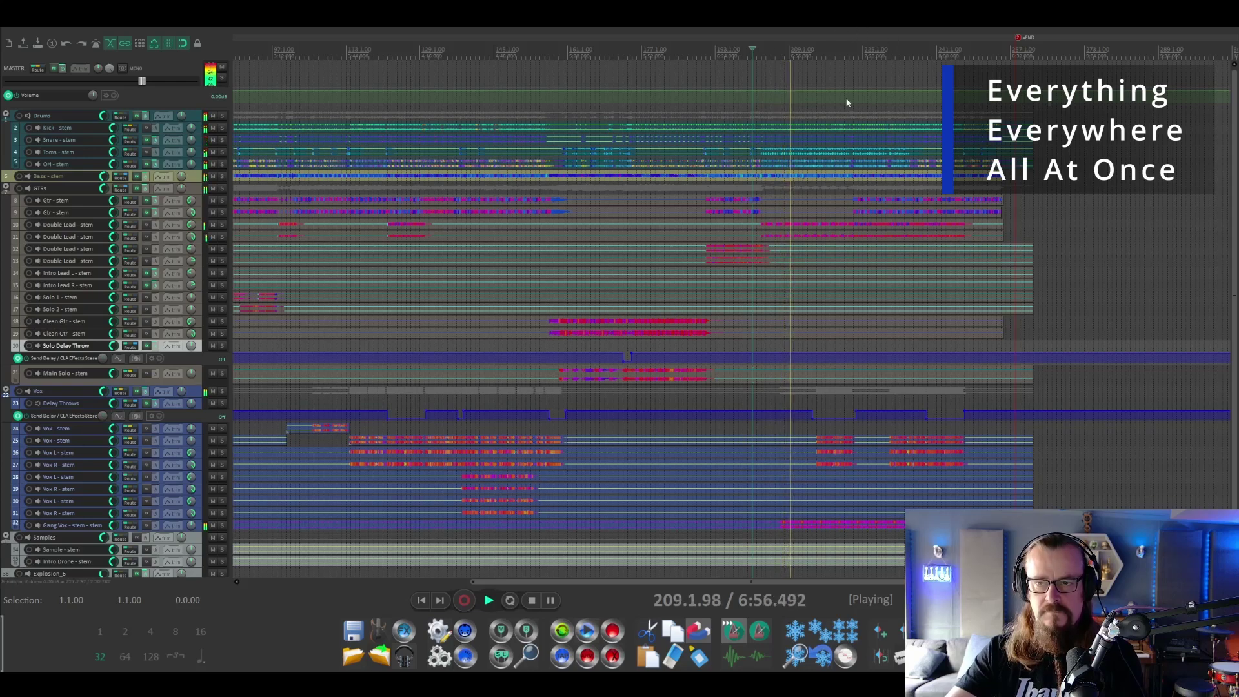
left_click(827, 60)
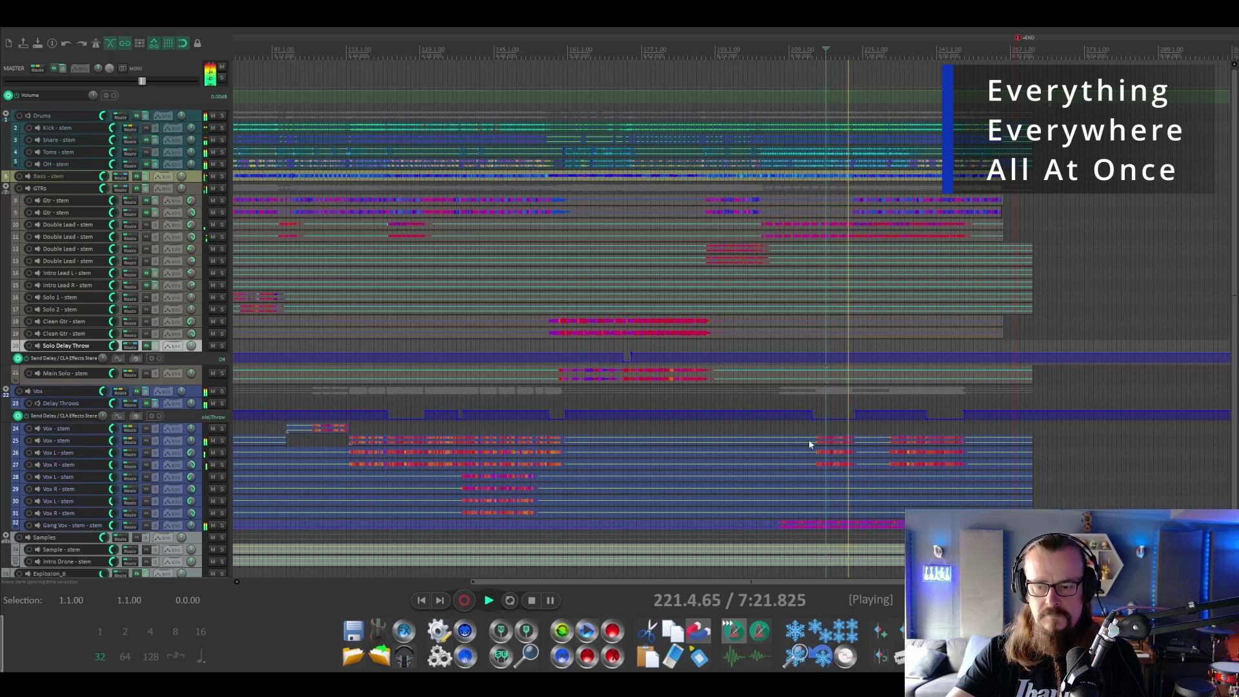
key("space")
Split the lower Vox stem at bar 213, move the part after it onto the Vox track above, and play it
left_click_drag(809, 445, 842, 433)
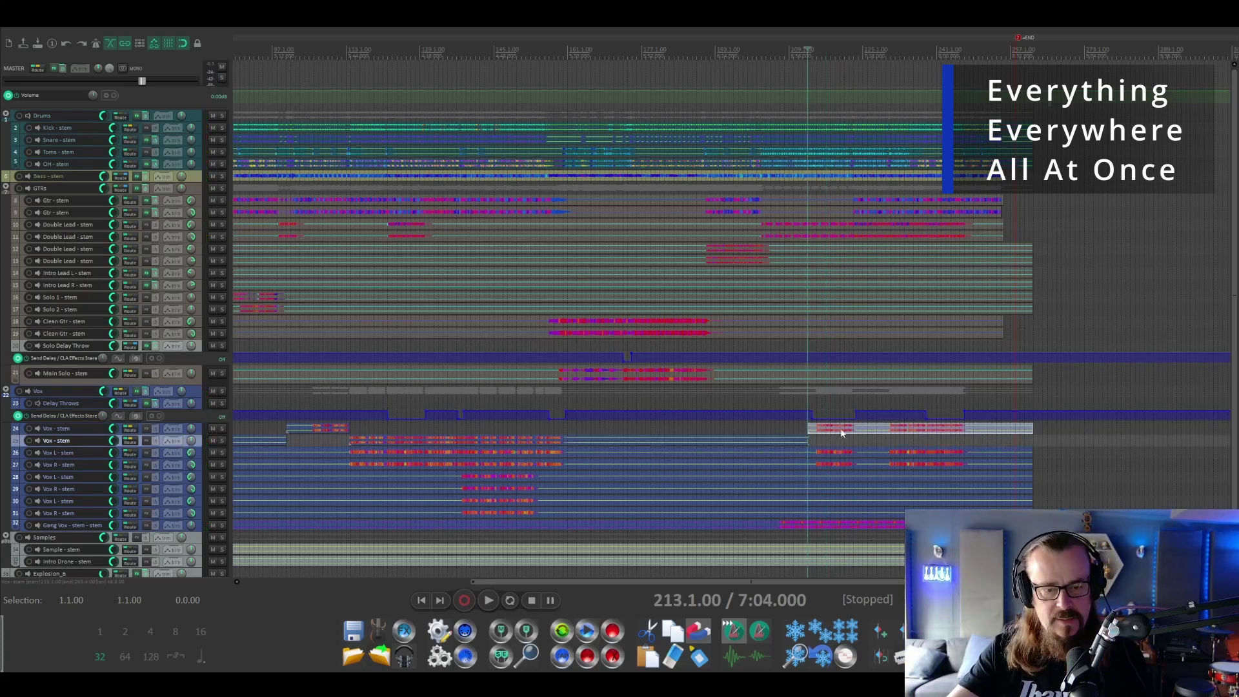
key("space")
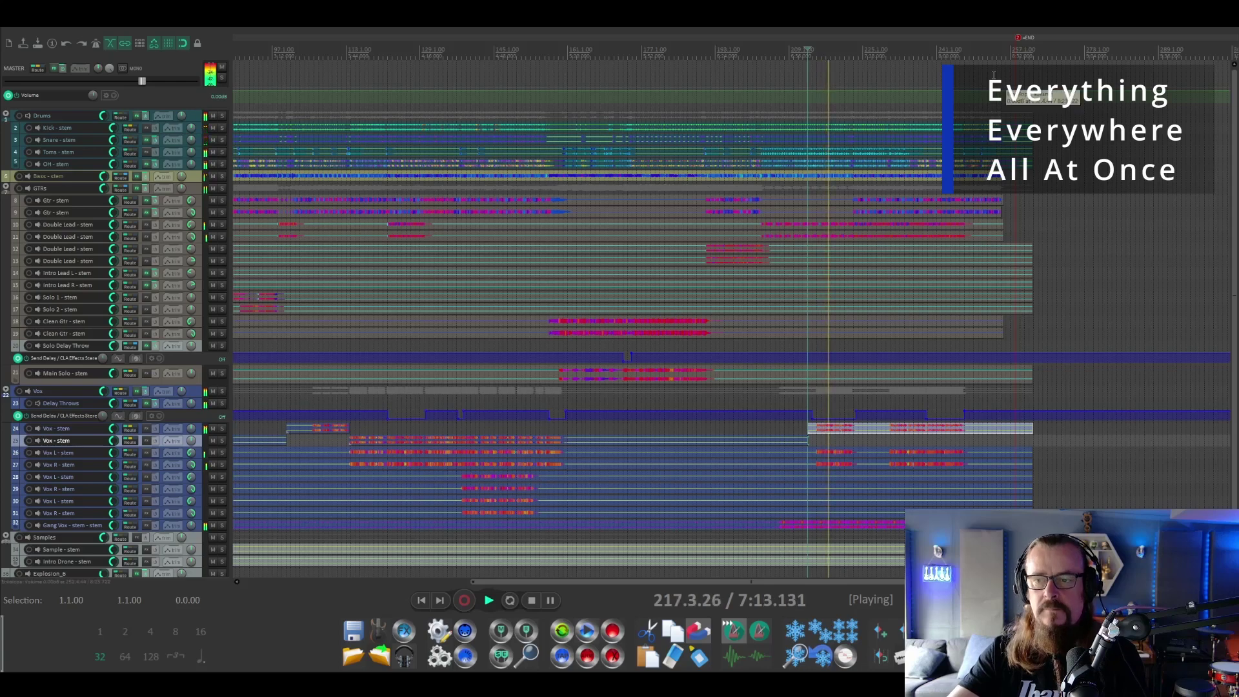
Skip to about bar 252 and play the song's ending
left_click(987, 49)
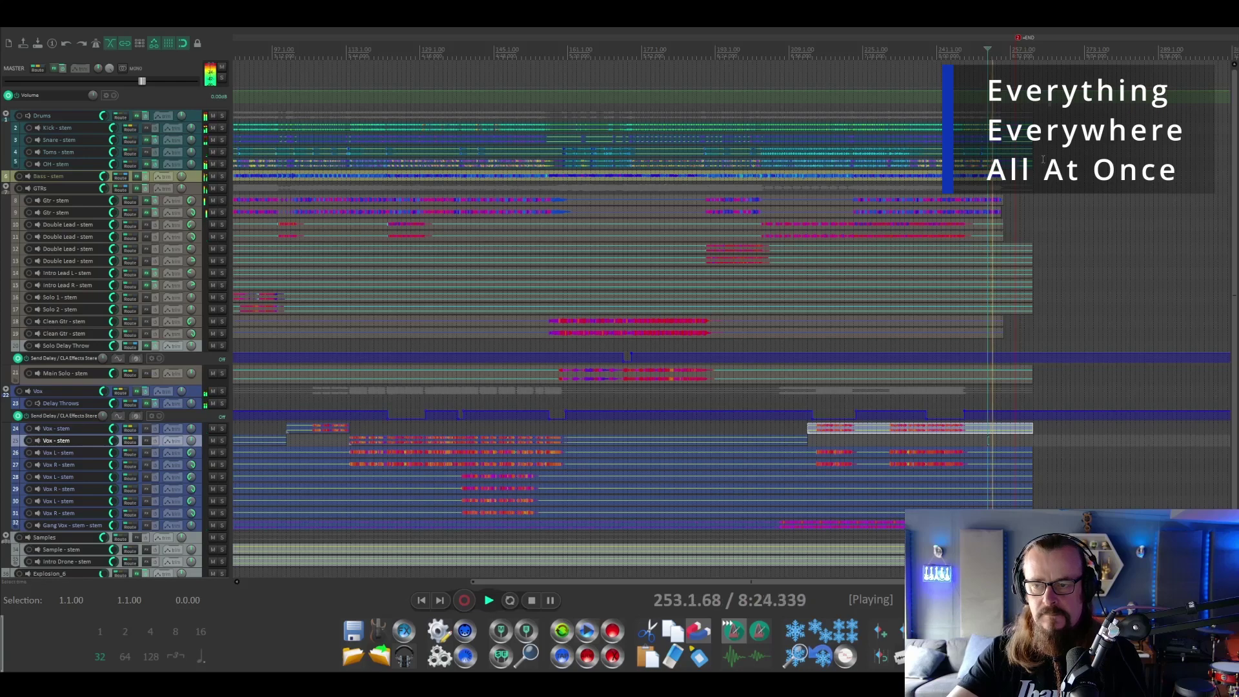
scroll(1043, 159, "up", 5)
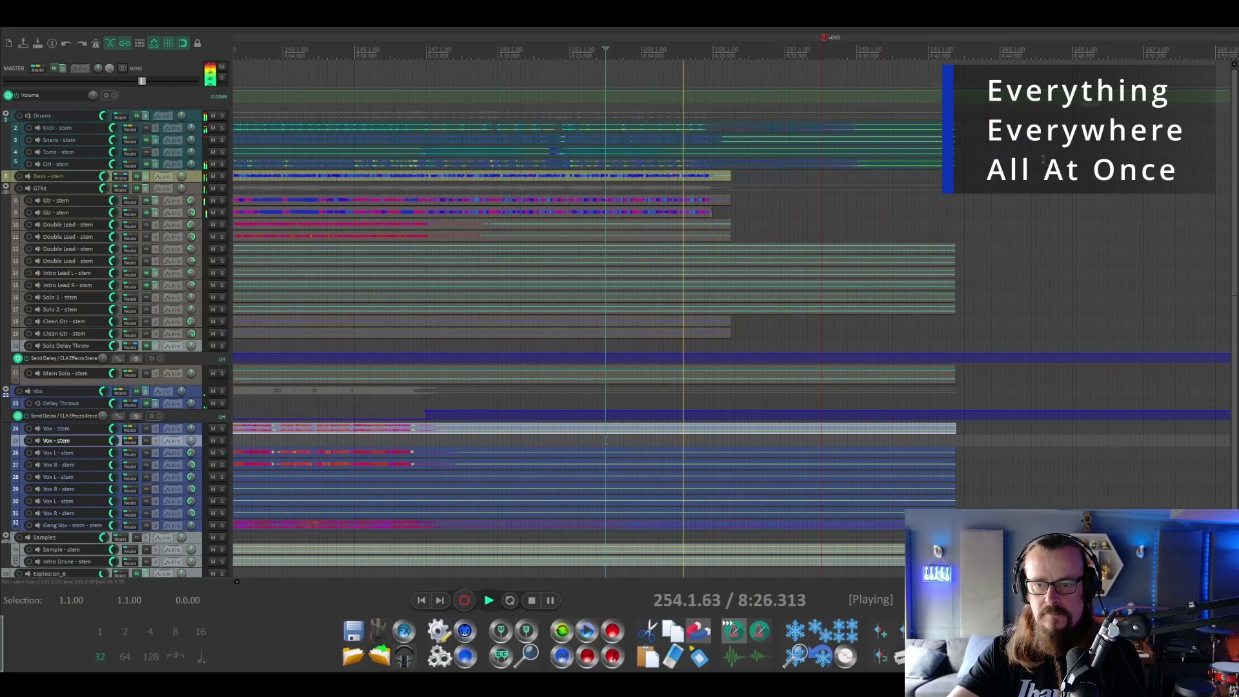
key("space")
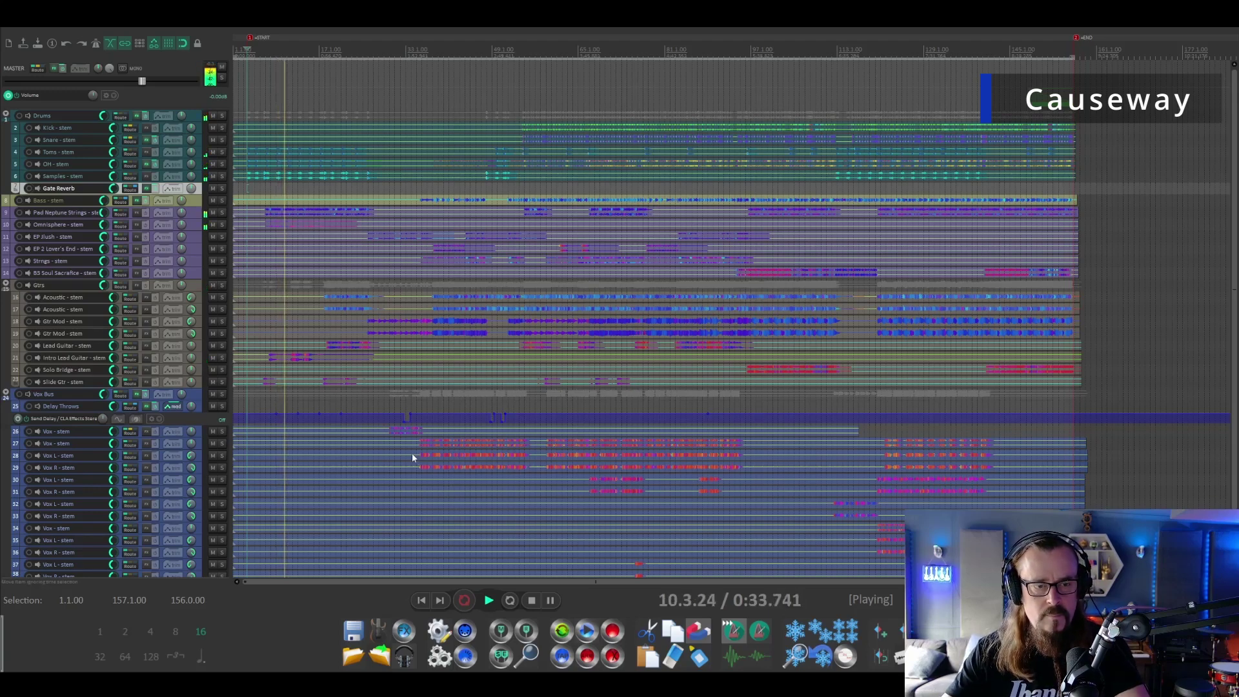
Open the CLA Vocals plugin on the Old Man track in the Causeway project and set Treble to Top
scroll(153, 363, "down", 2)
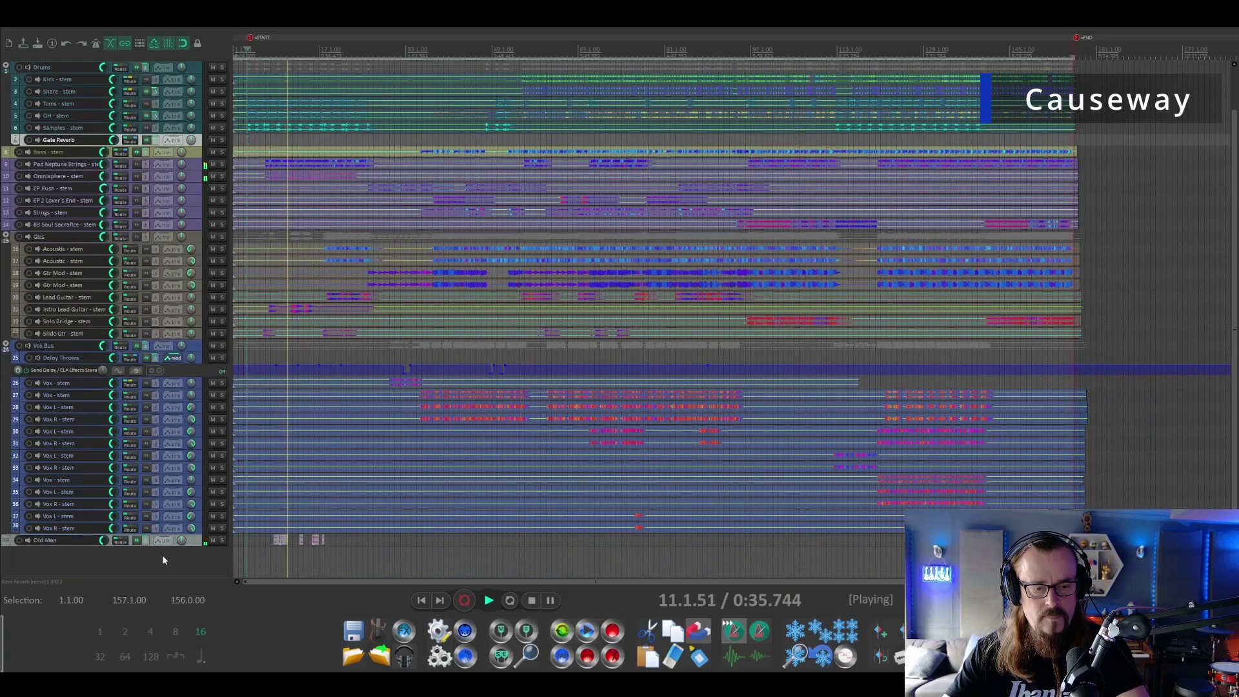
left_click(136, 541)
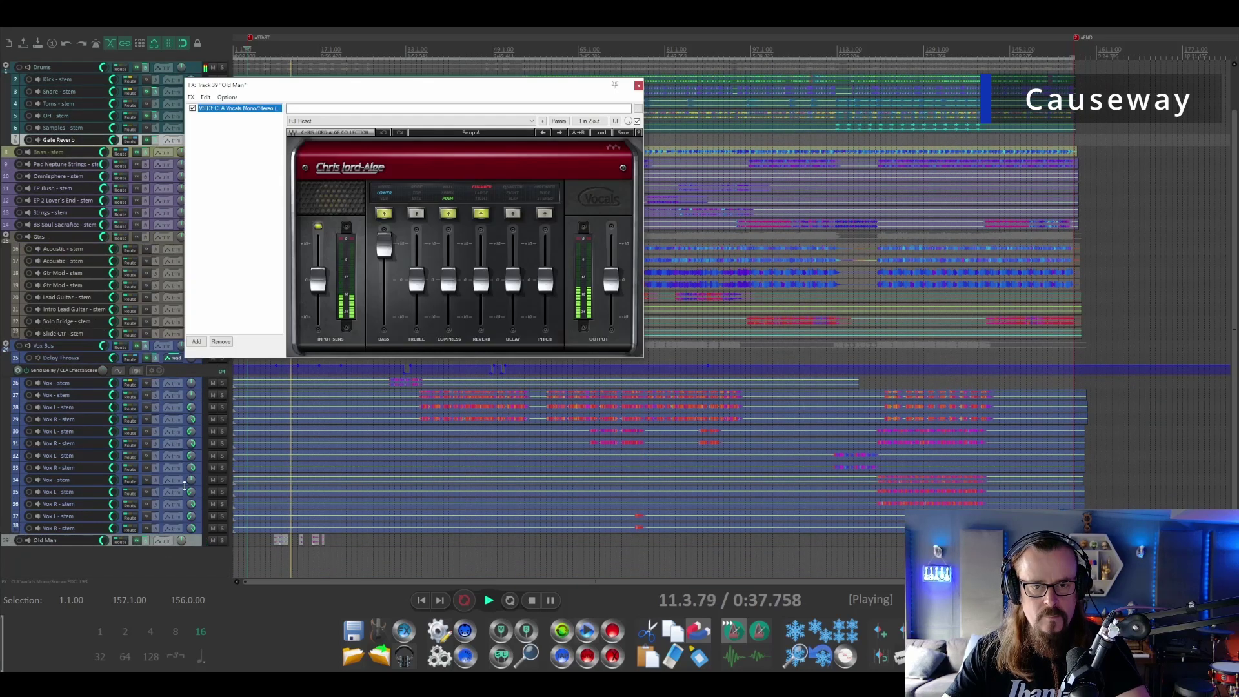
left_click(415, 191)
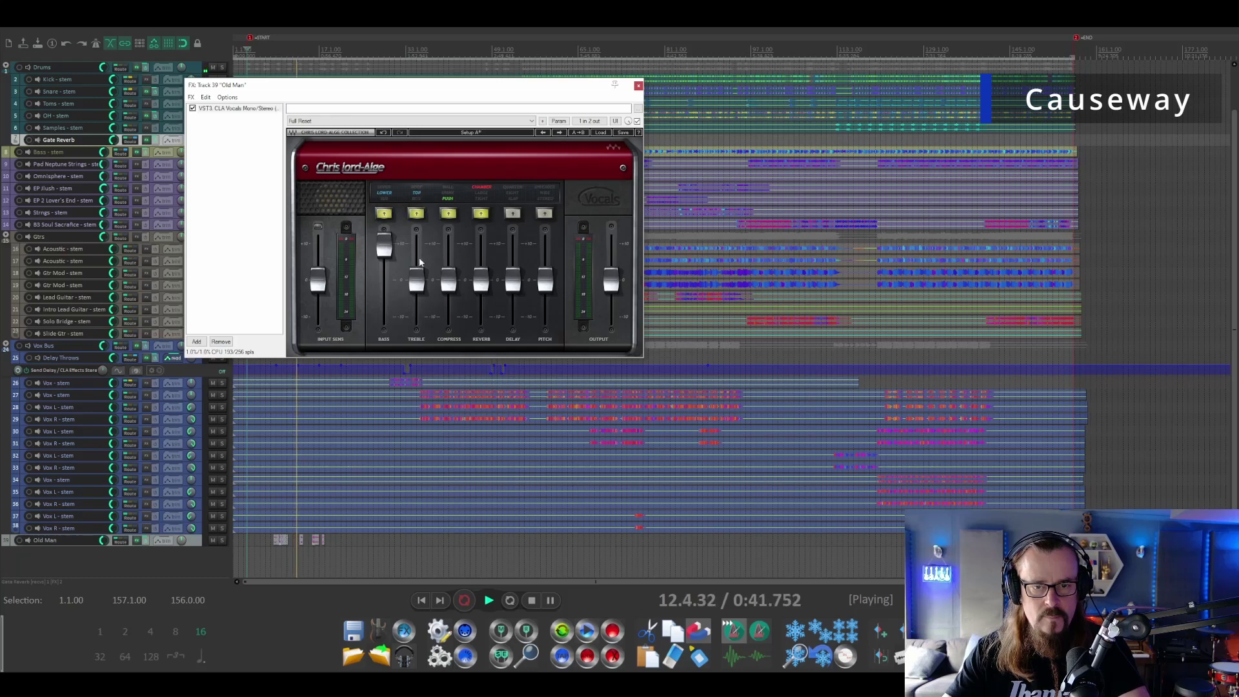
Raise the Treble fader in CLA Vocals on the Old Man track, close the plugin window and listen on before stopping playback
left_click_drag(416, 274, 416, 260)
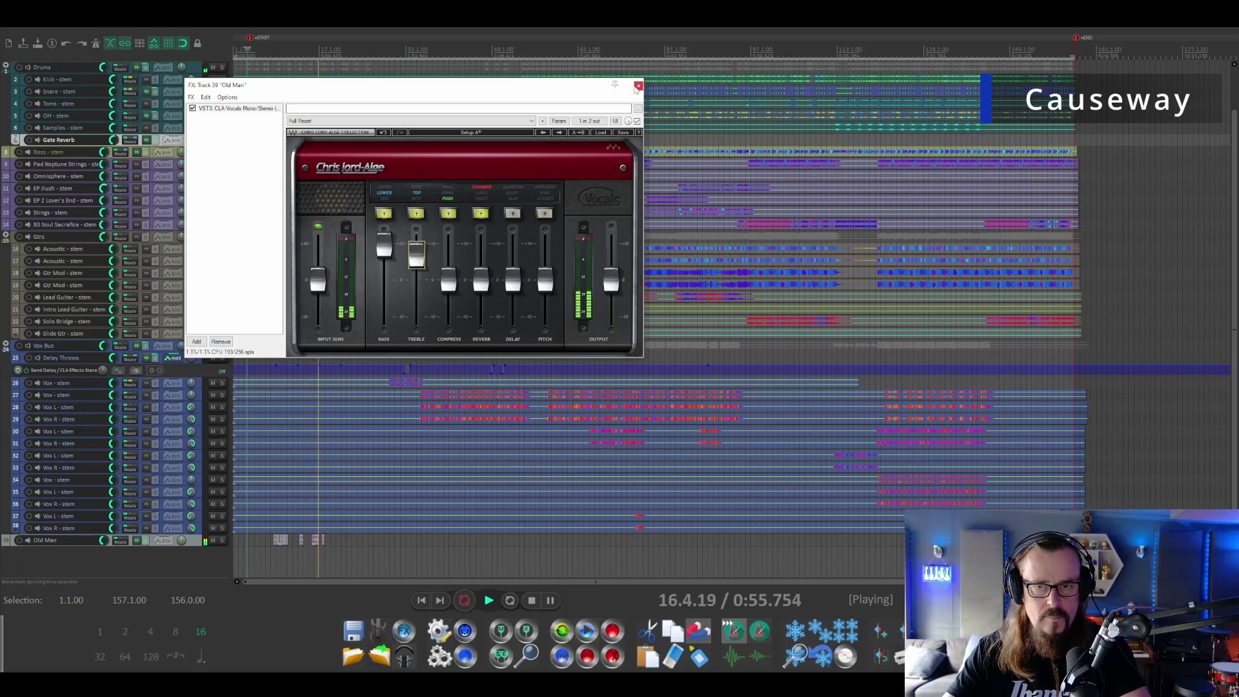
left_click(638, 86)
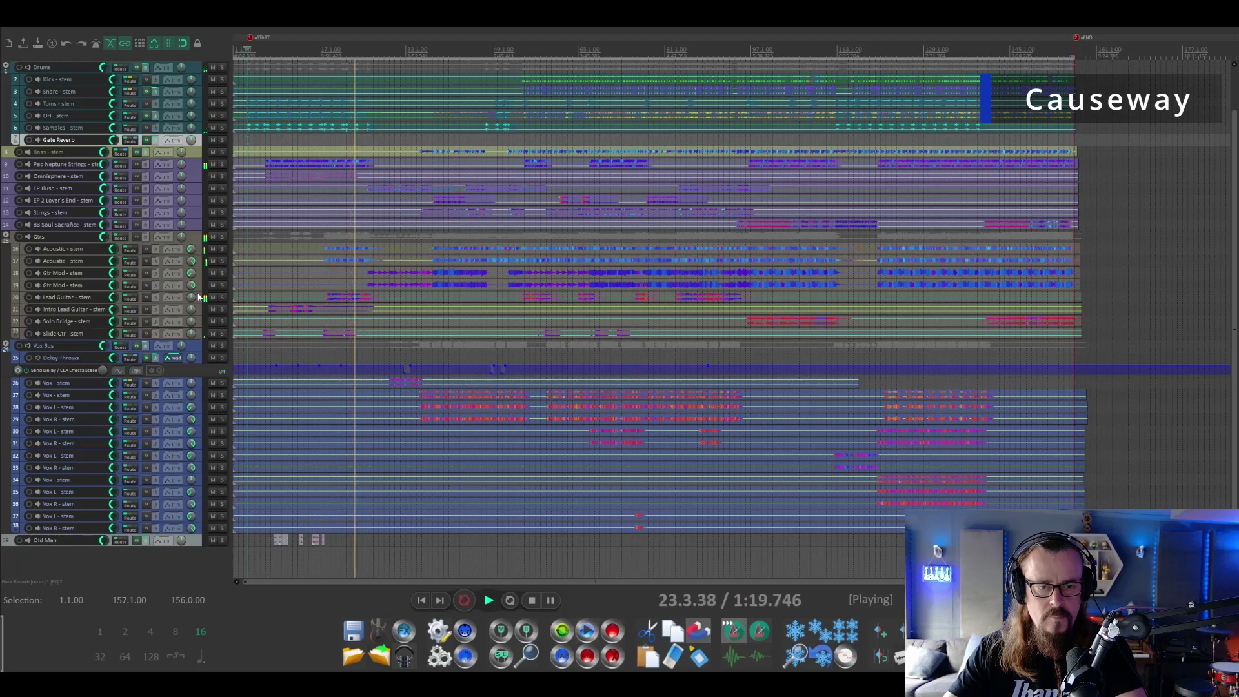
key("space")
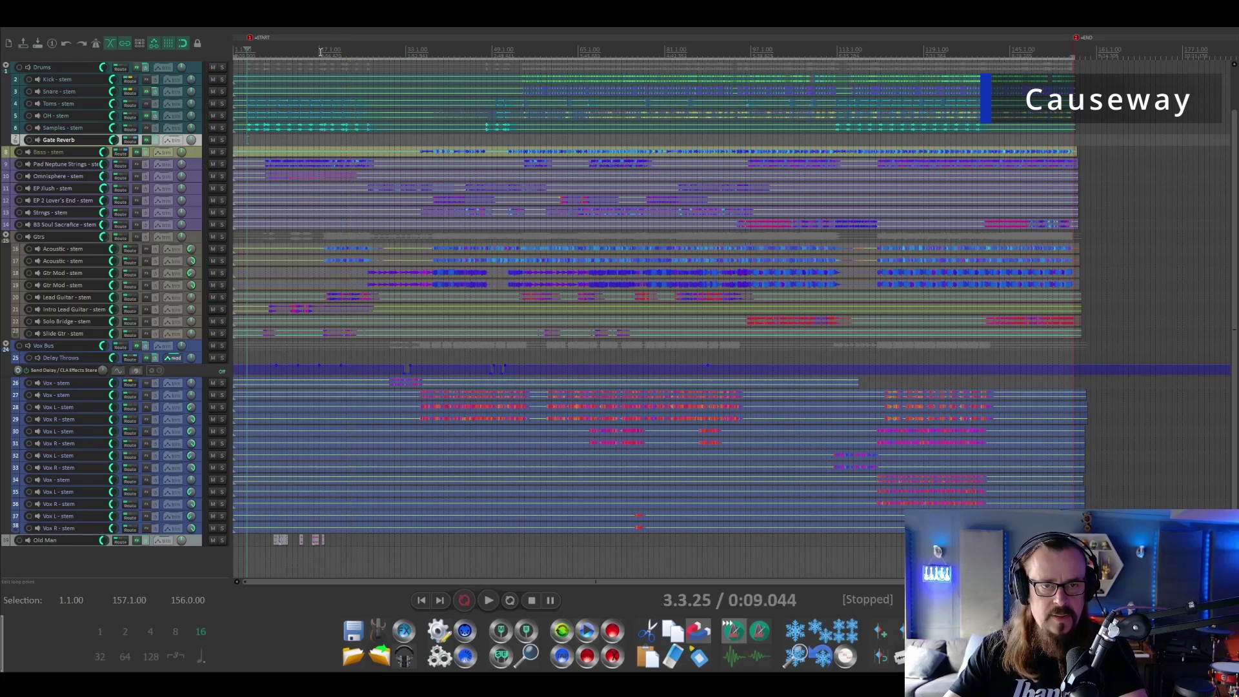
Play from bar 18 with TDR Nova GE open on the Lead Guitar stem and boost band IV by 3.0 dB at about 2.6 kHz
left_click(319, 51)
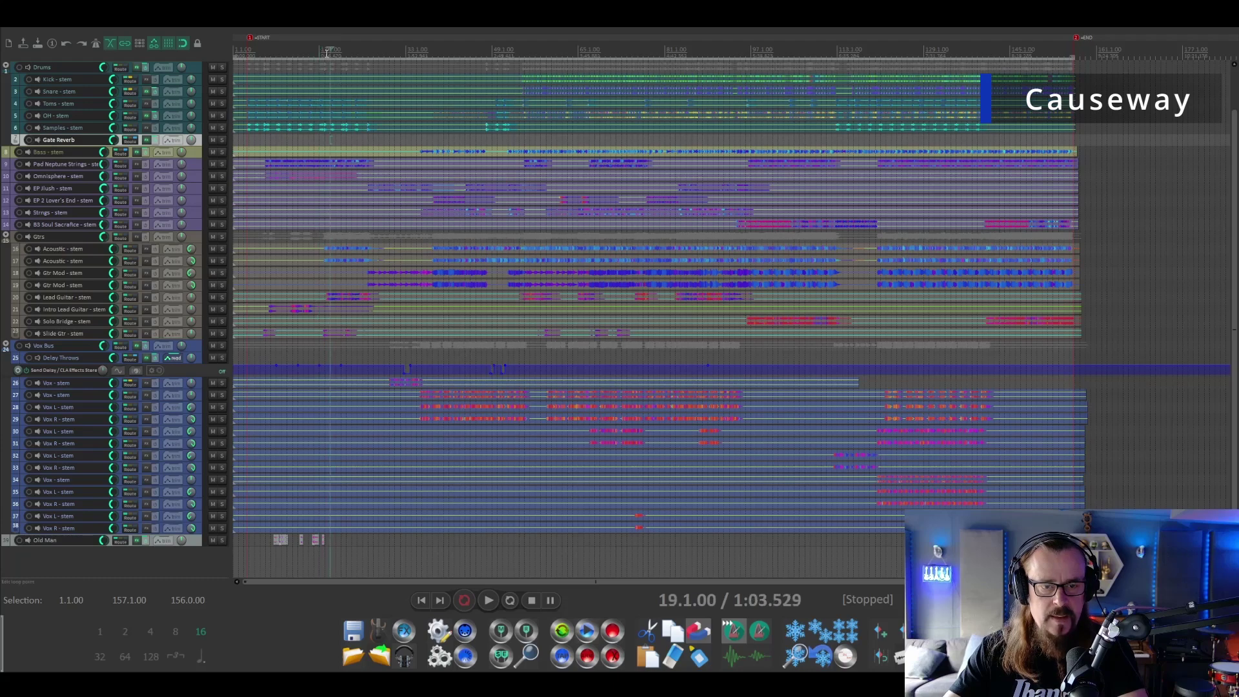
left_click(324, 55)
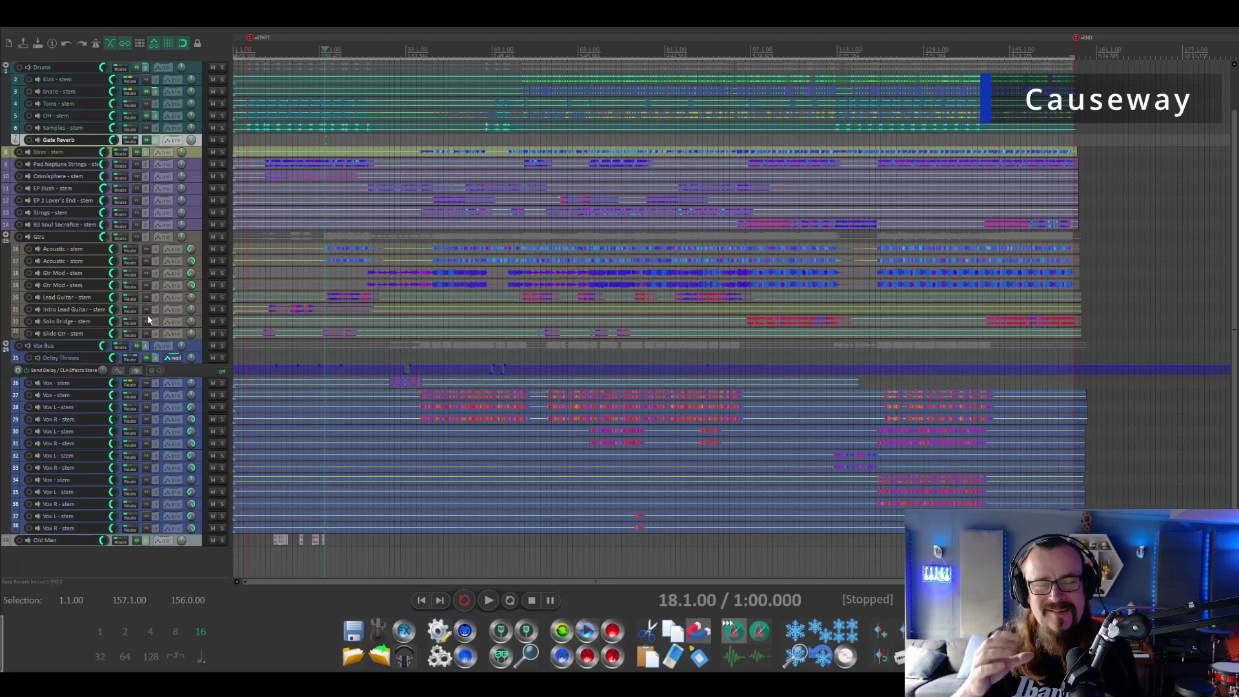
left_click(146, 297)
key("space")
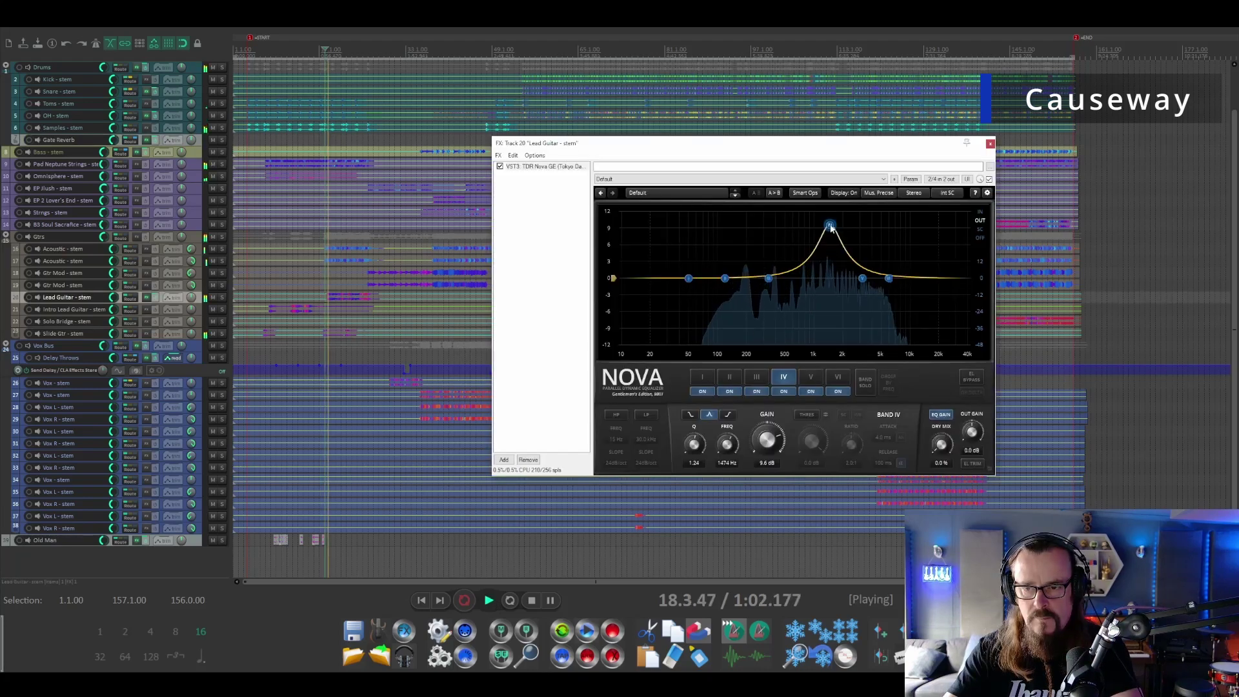
left_click_drag(830, 227, 847, 222)
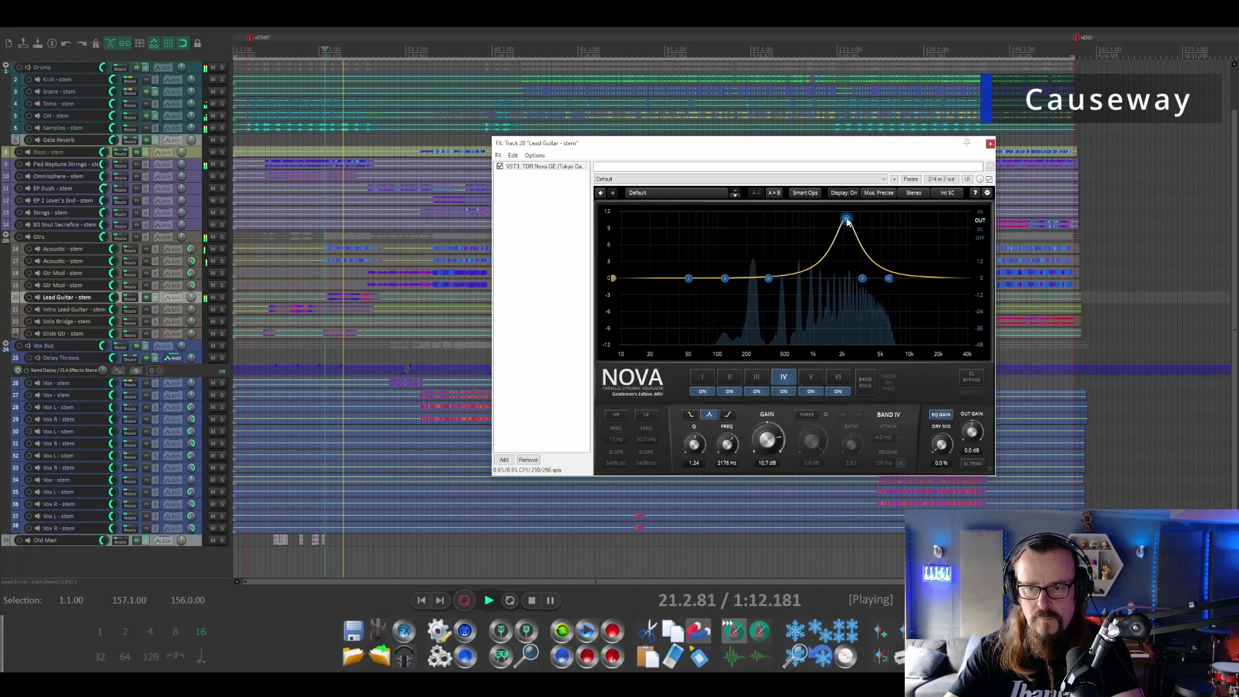
left_click_drag(814, 217, 854, 265)
key("space")
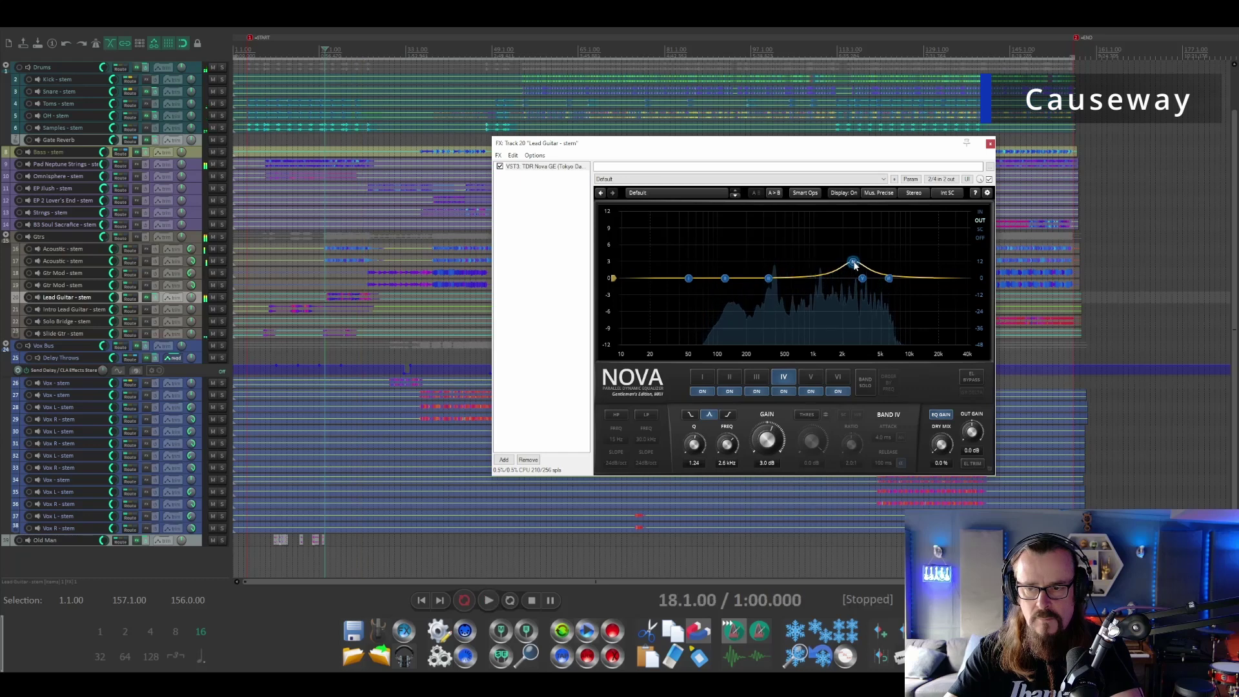
Make band IV a high shelf of 1.6 dB at 2468 Hz and set band III to -1.2 dB at 740 Hz
left_click(729, 415)
key("space")
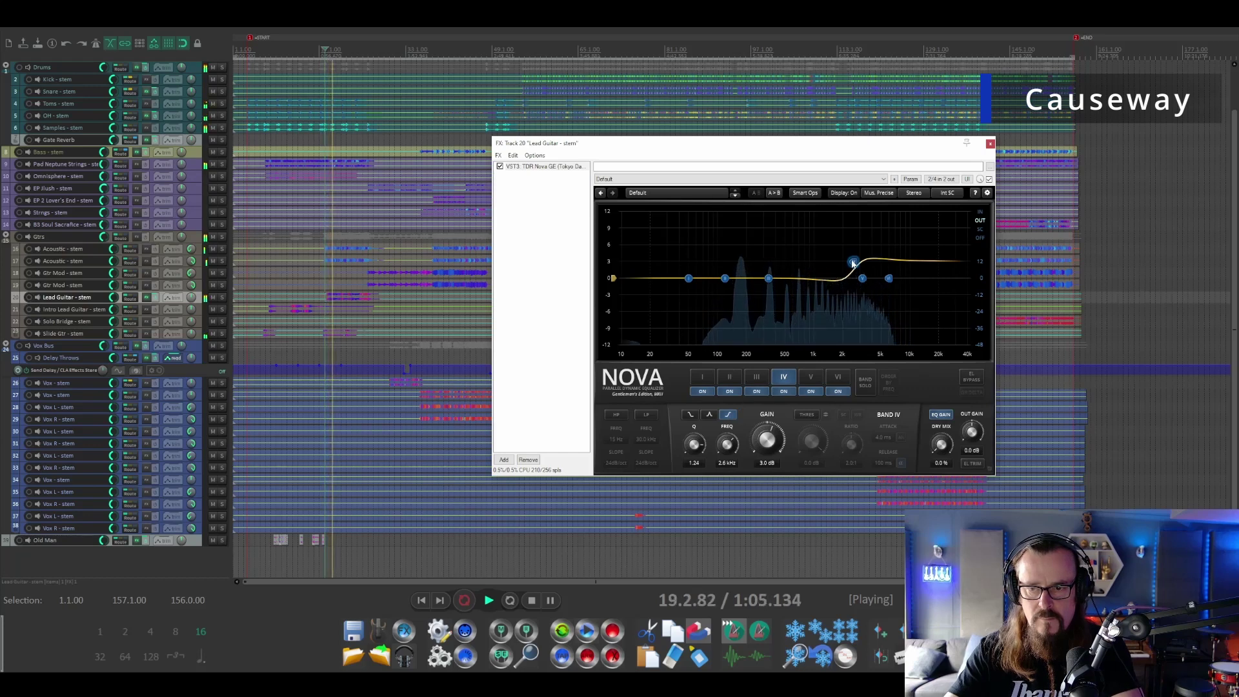
left_click_drag(769, 278, 803, 287)
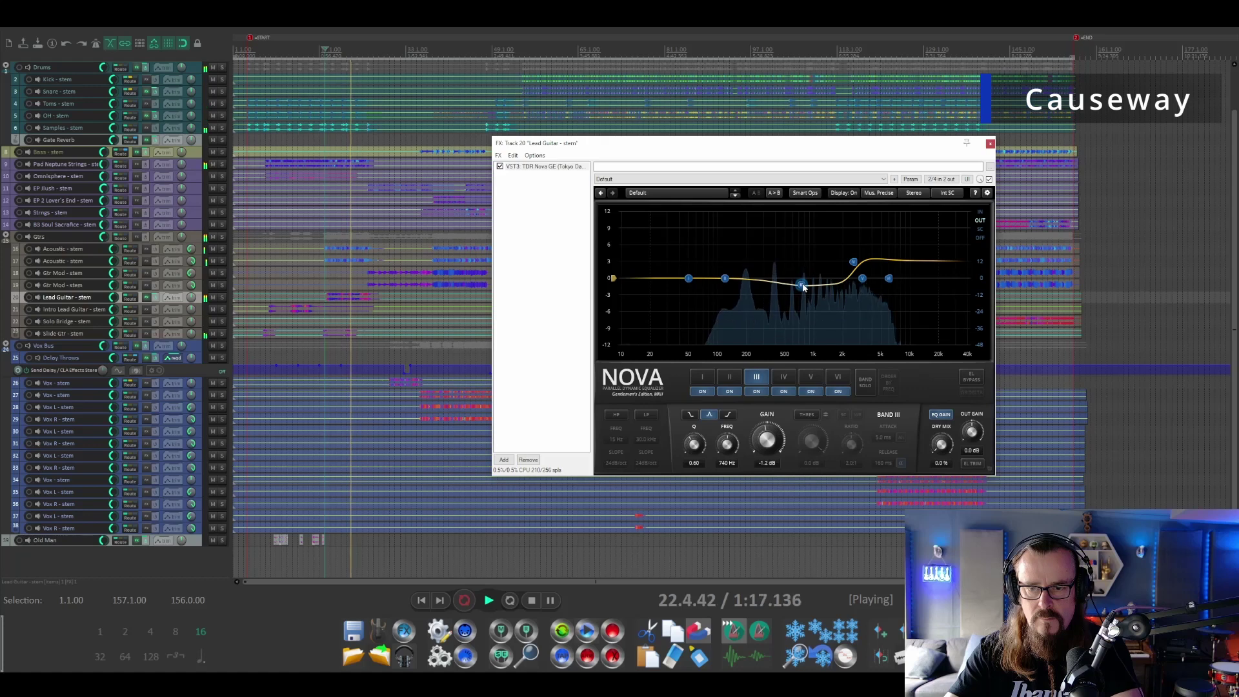
left_click(852, 263)
left_click_drag(850, 274, 850, 272)
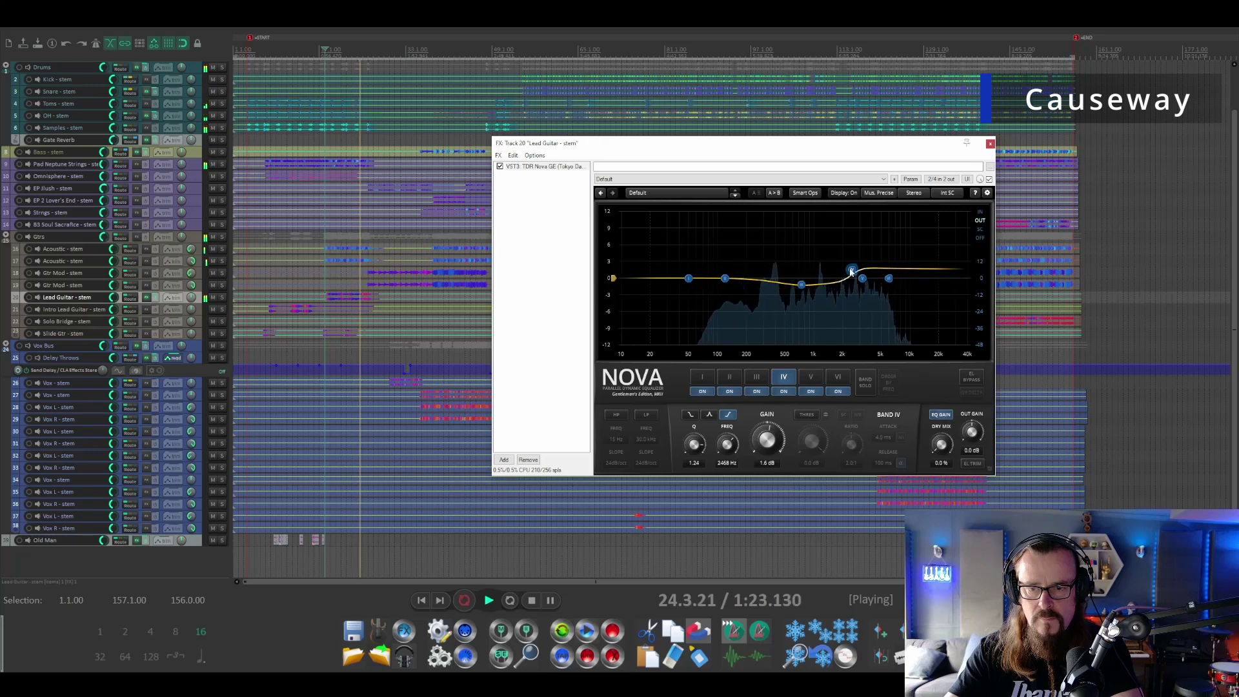
Replay from bar 18 and switch Nova off and back on to compare the Lead Guitar with and without EQ
key("space")
key("space")
left_click(500, 166)
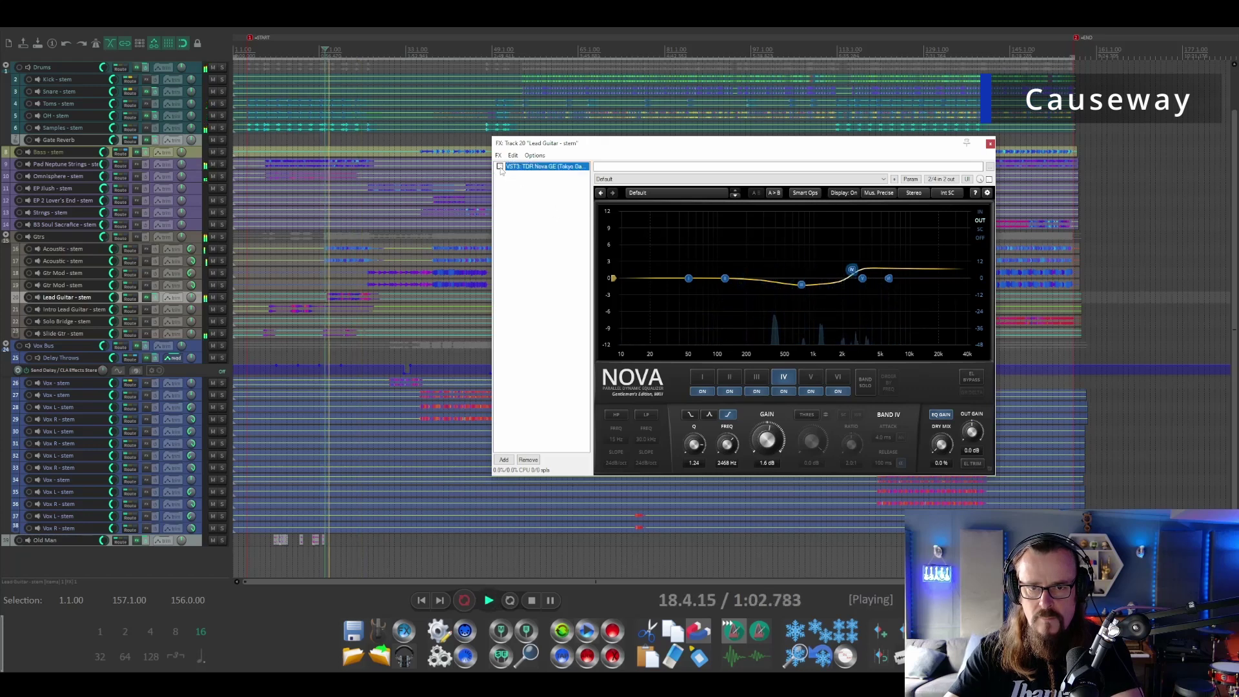
left_click(500, 167)
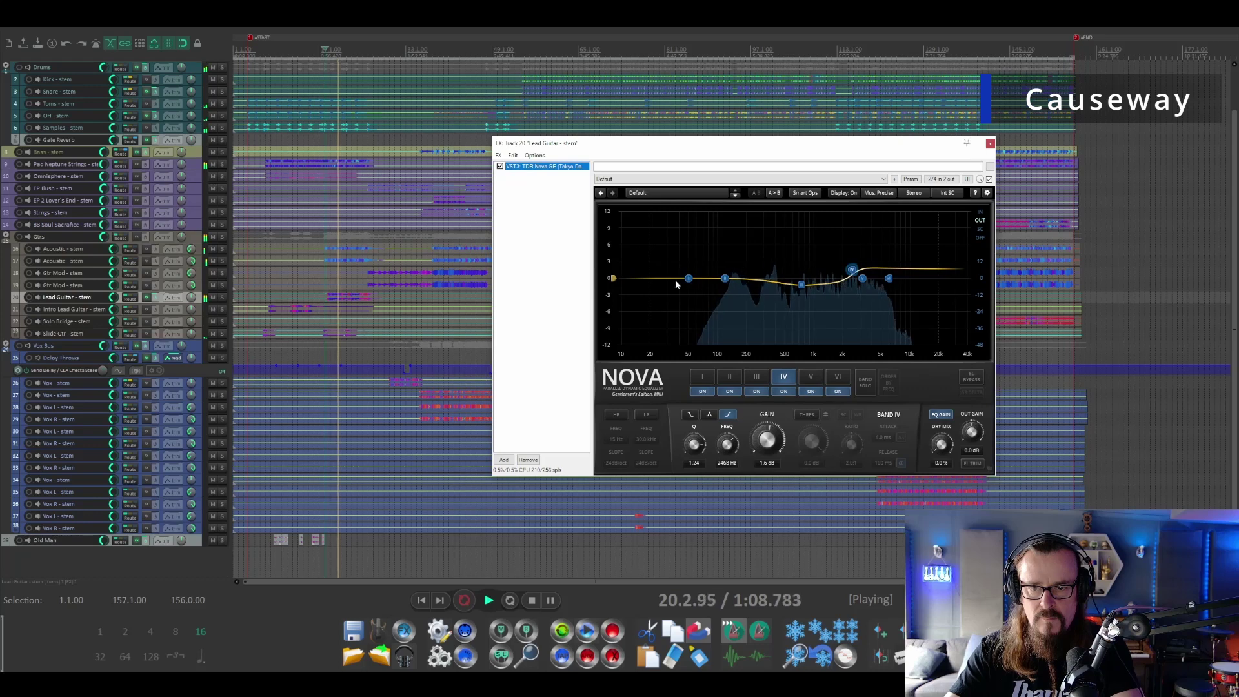
Enable Nova's high-pass filter on the Lead Guitar at 70 Hz and close the effects window
left_click(616, 417)
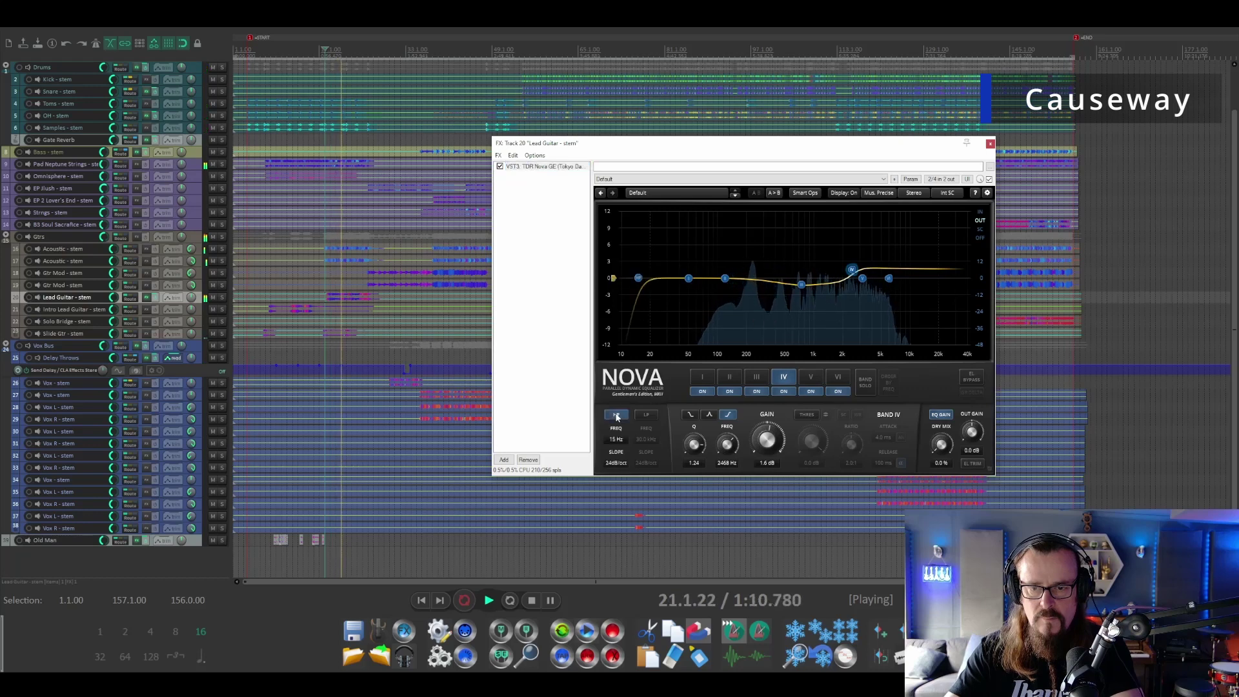
left_click_drag(638, 279, 703, 278)
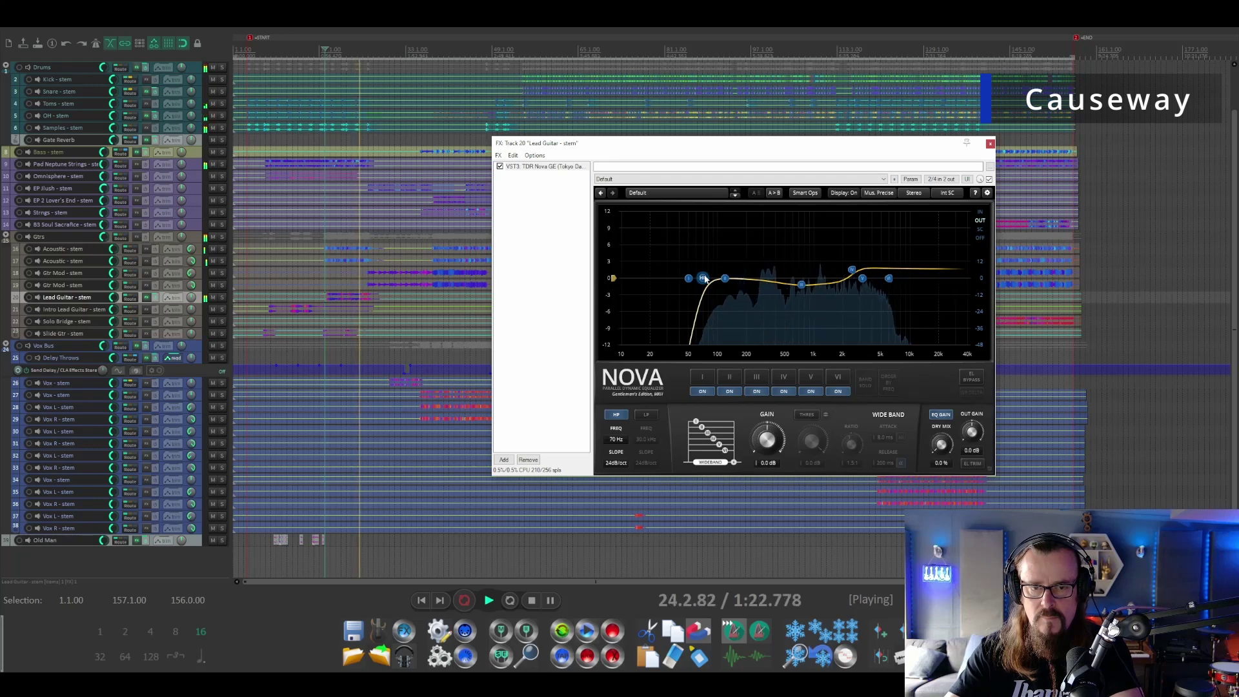
left_click(989, 144)
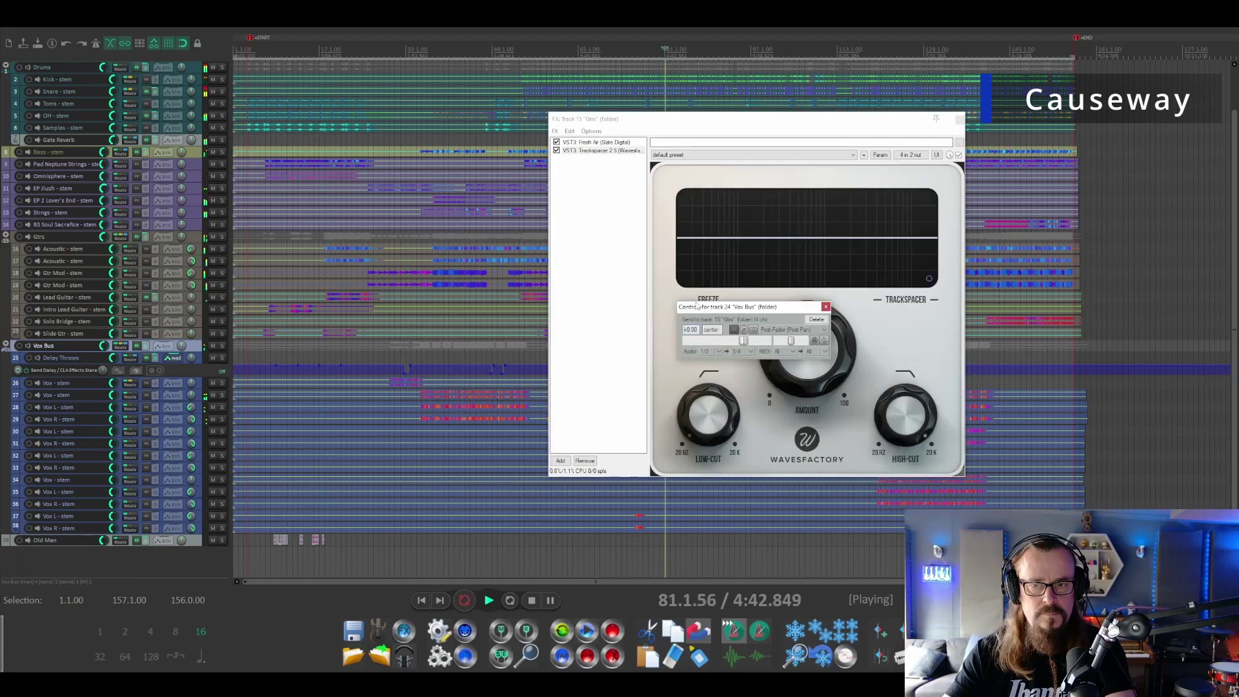
Close the Vox Bus send controls and narrow Trackspacer's range on the Gtrs folder by raising the low-cut and lowering the high-cut
left_click(825, 307)
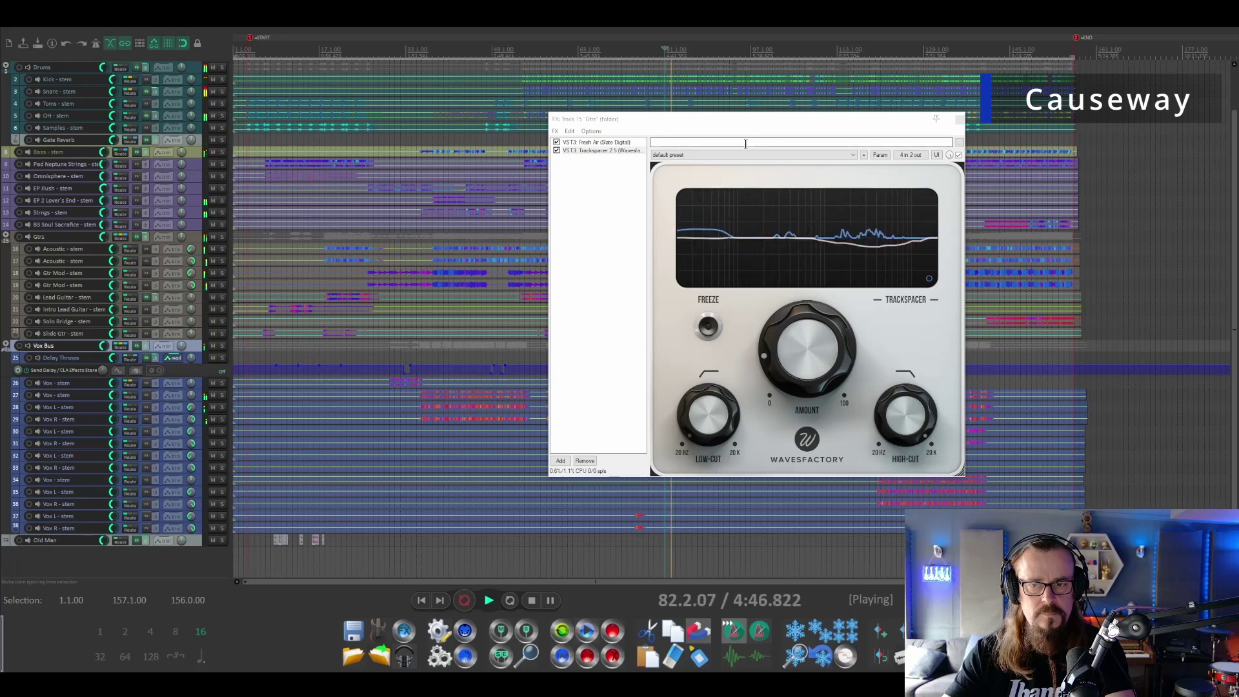
mouse_move(701, 416)
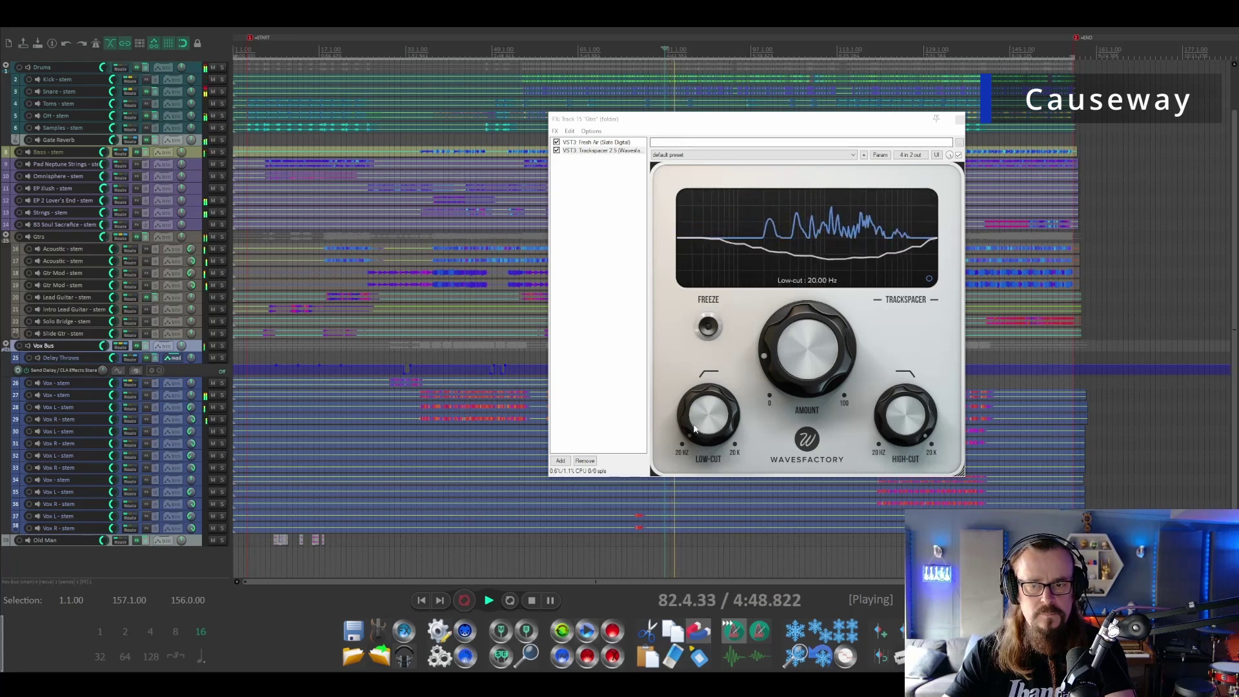
left_click_drag(689, 429, 690, 404)
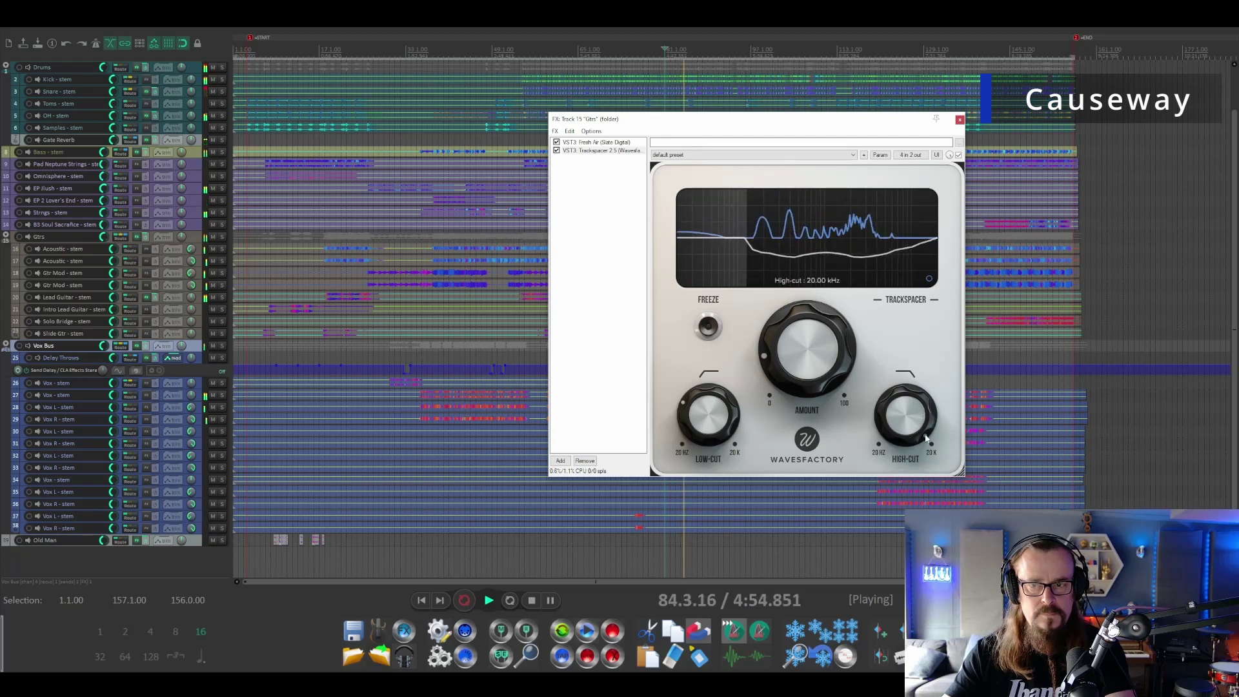
left_click_drag(901, 416, 888, 446)
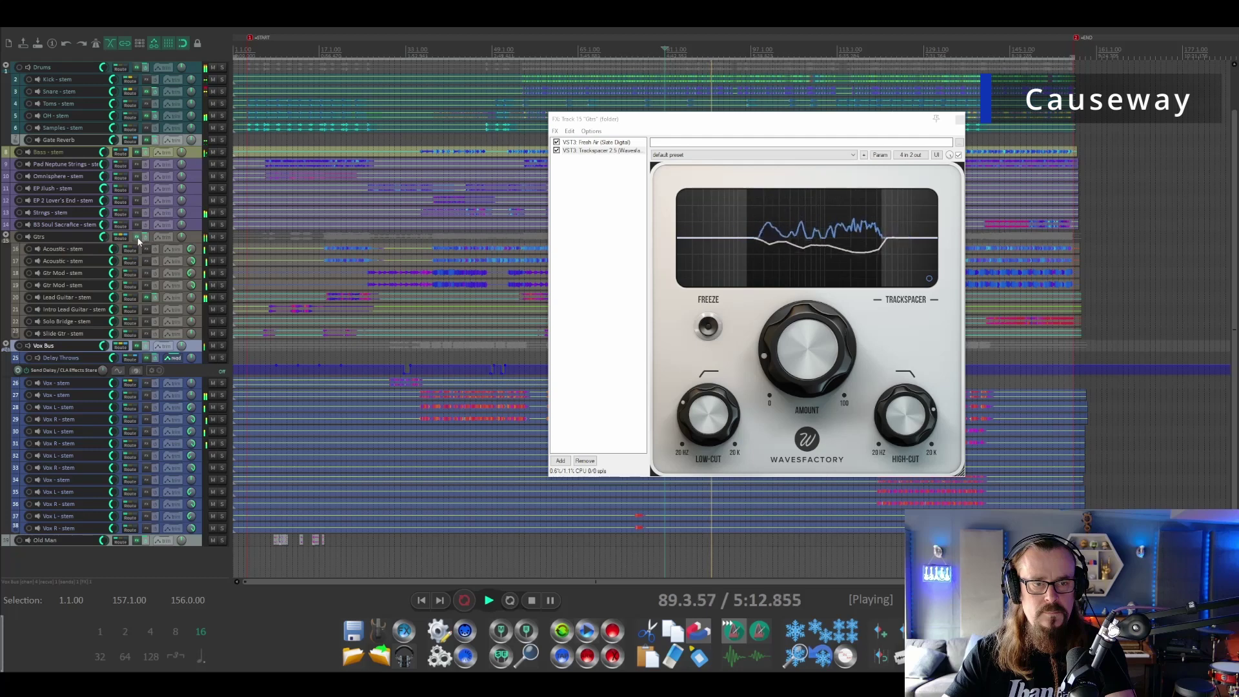
Audition the Gtrs folder in solo, unsolo it, inspect the Vox Bus routing, and close the routing and Trackspacer windows
left_click(222, 238)
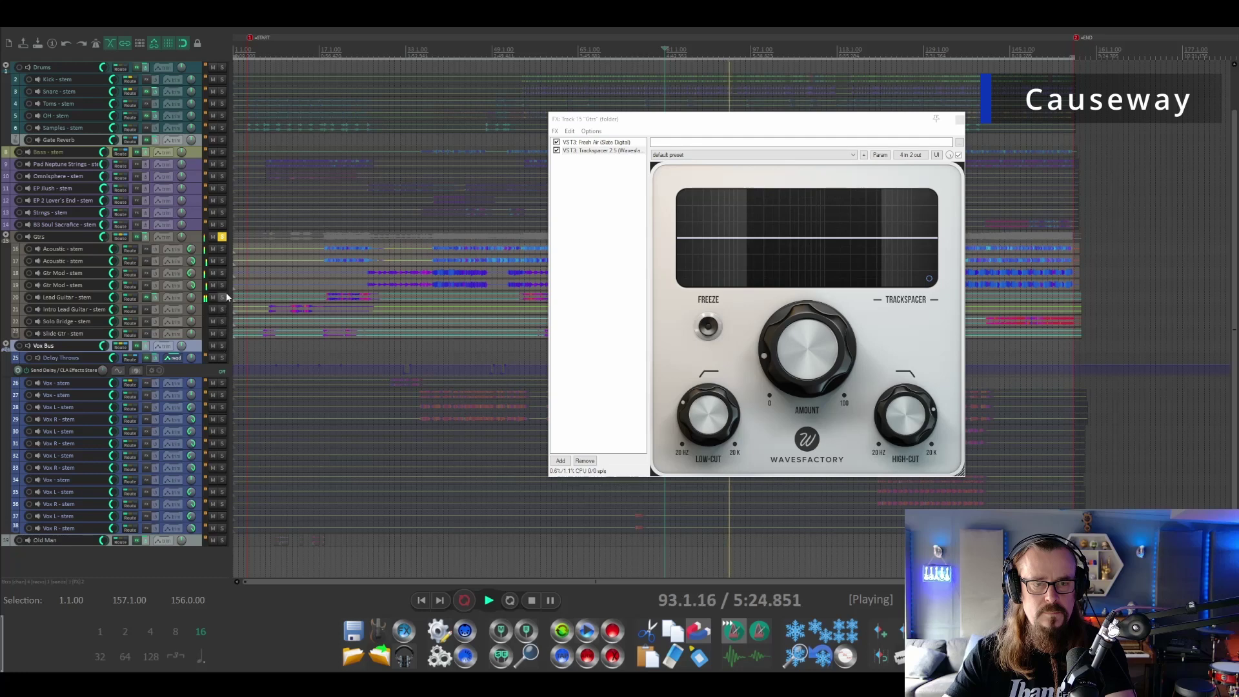
left_click(222, 237)
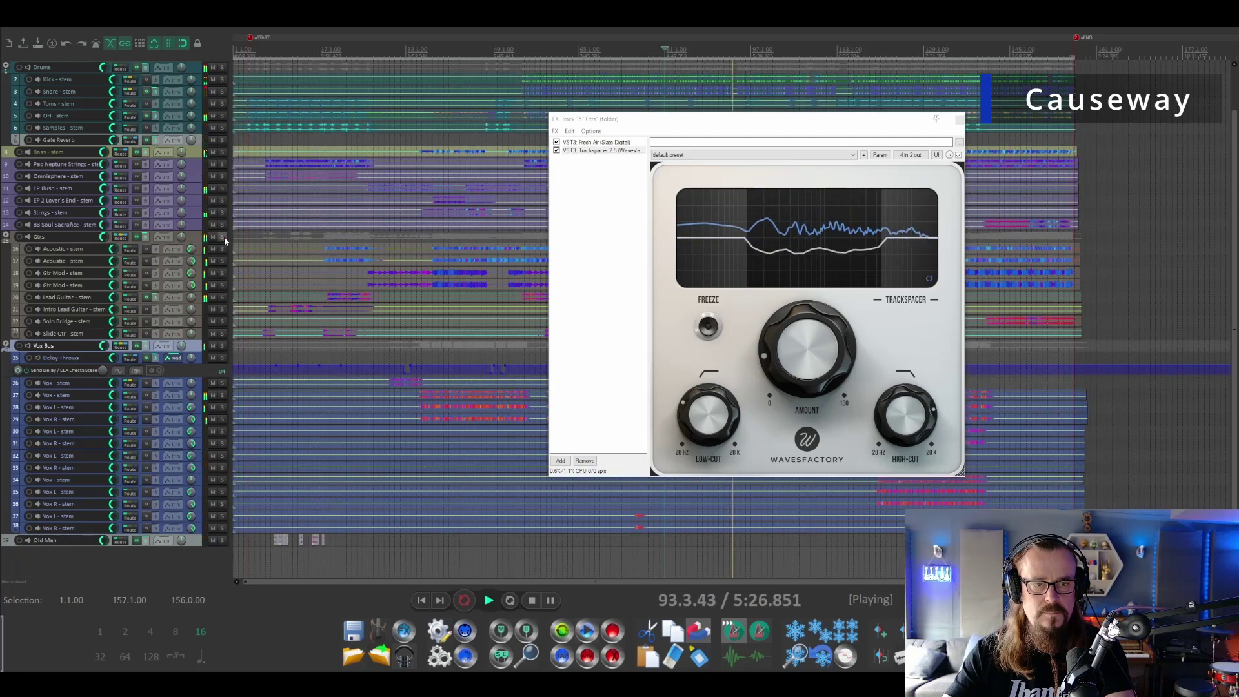
left_click(120, 347)
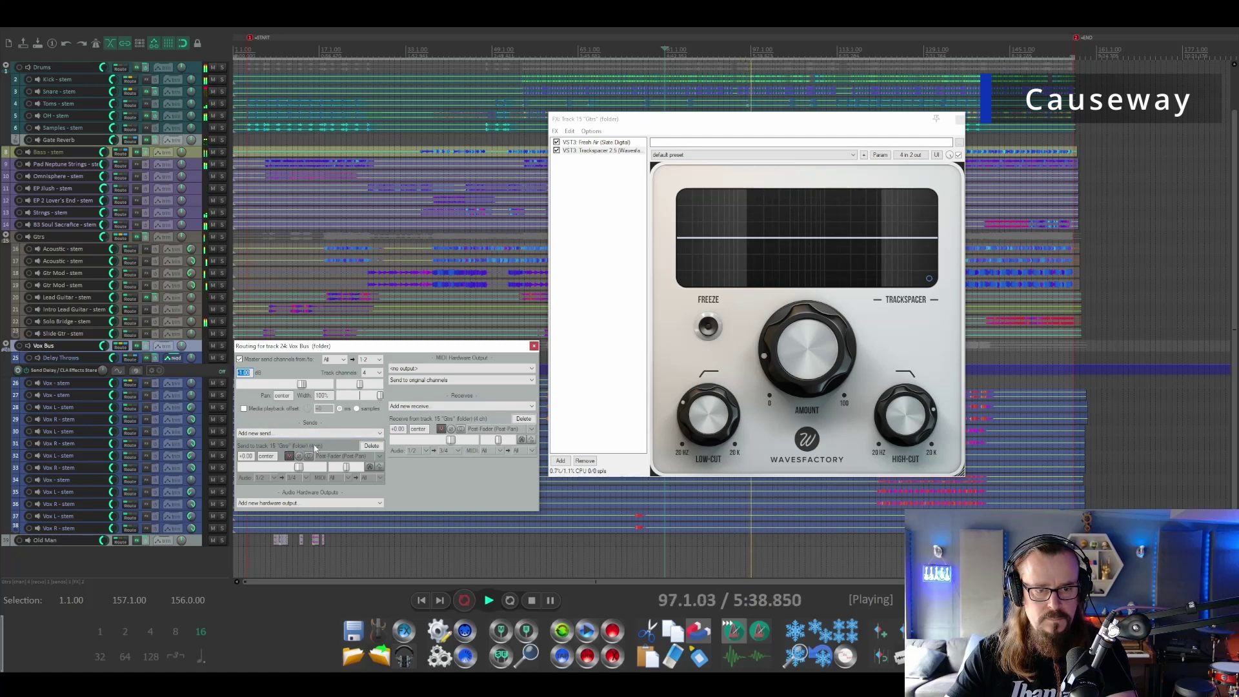
left_click(534, 346)
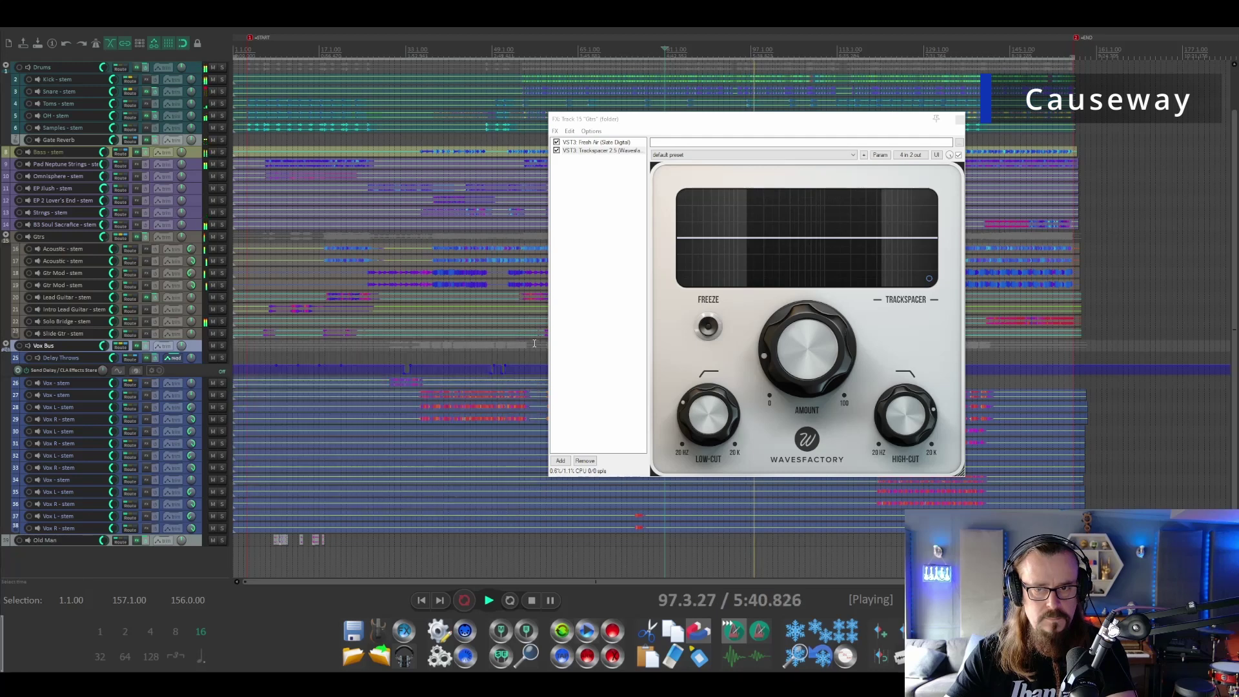
left_click(959, 121)
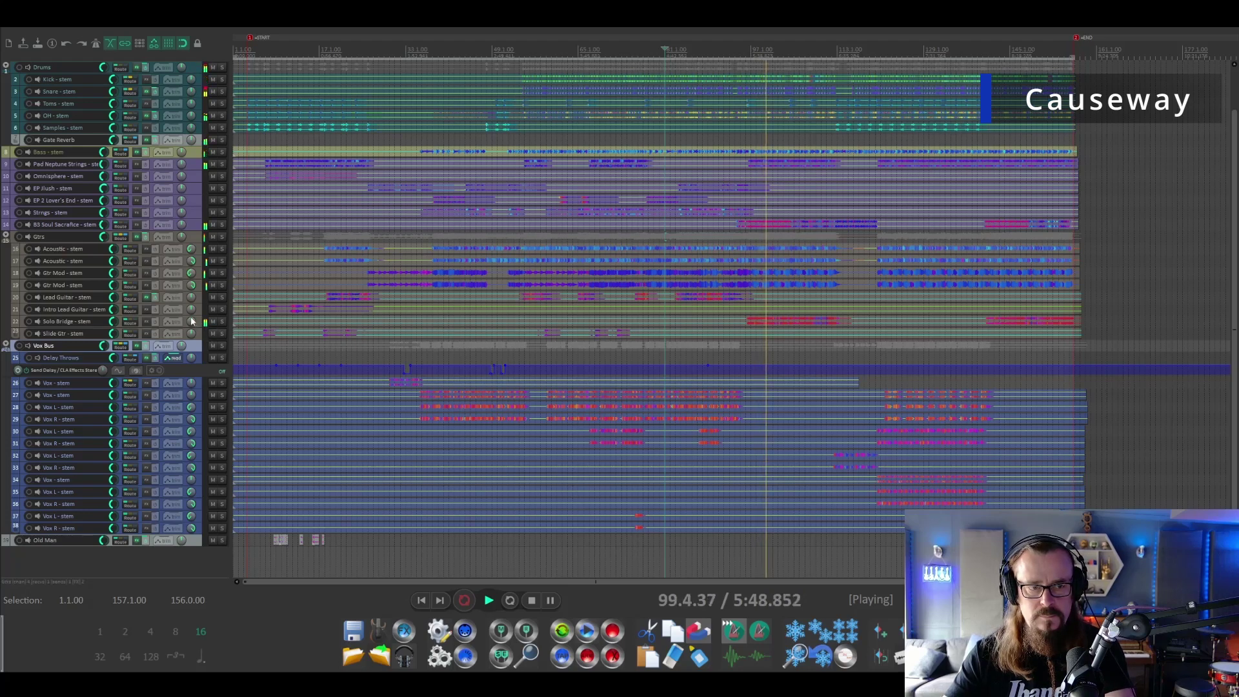
Move the Solo Bridge stem below Slide Gtr and out of the Gtrs folder, directly above Vox Bus
left_click_drag(197, 326, 191, 339)
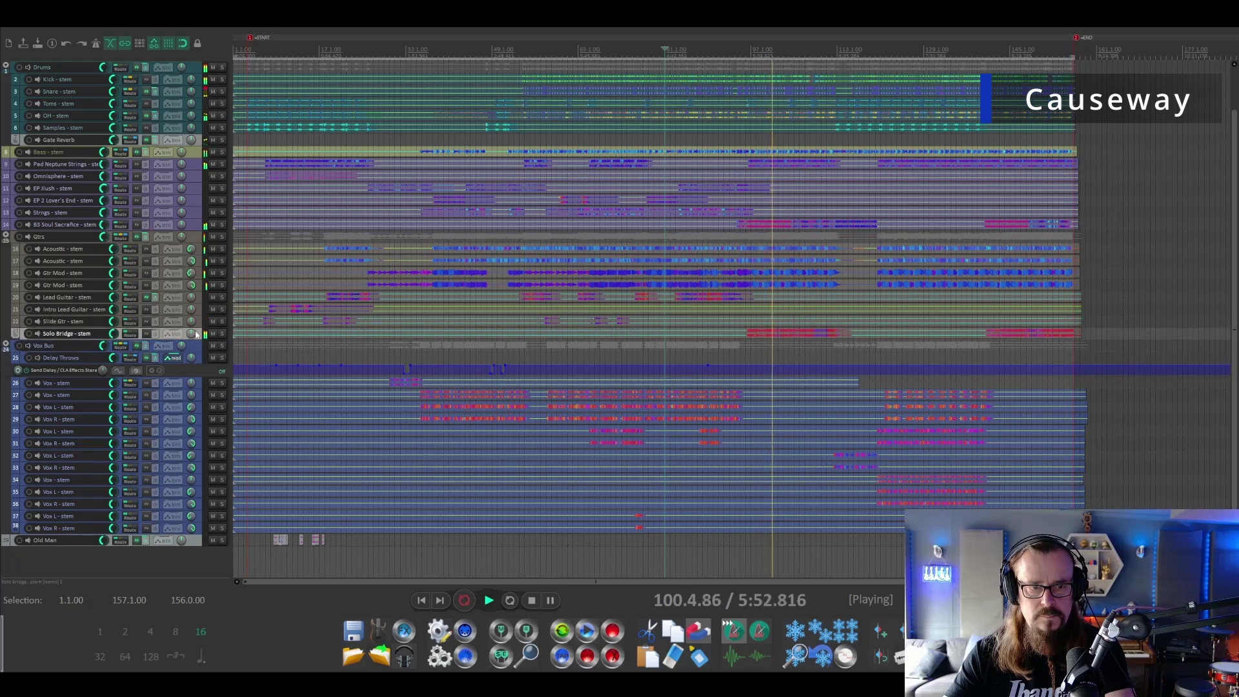
left_click_drag(192, 338, 180, 341)
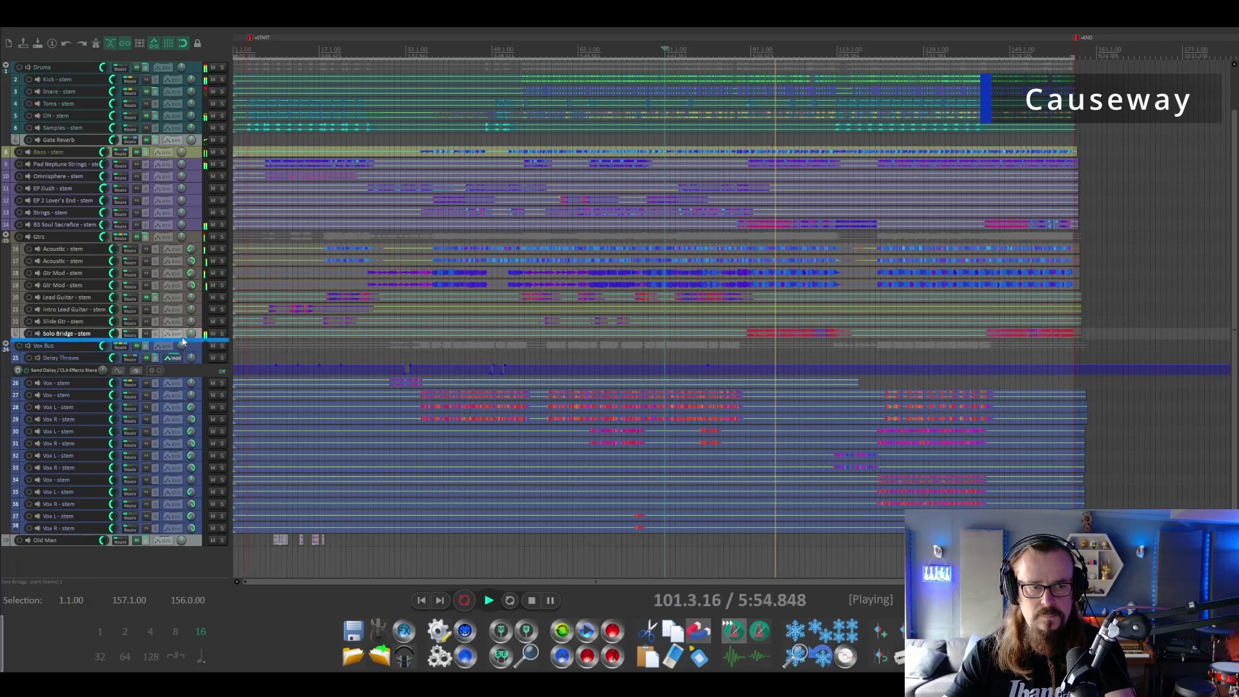
Send the Solo Bridge stem to the Gtrs track's Trackspacer, lower the plugin's low-cut slightly, and close its window
left_click(138, 238)
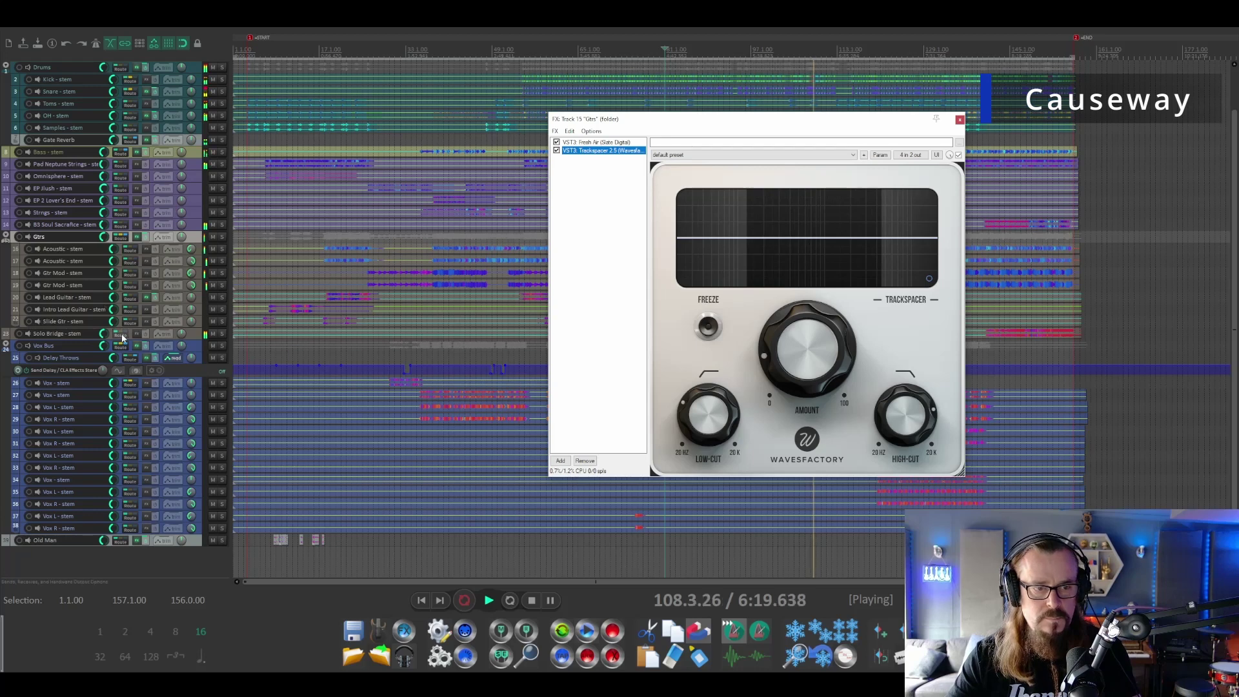
left_click(295, 334)
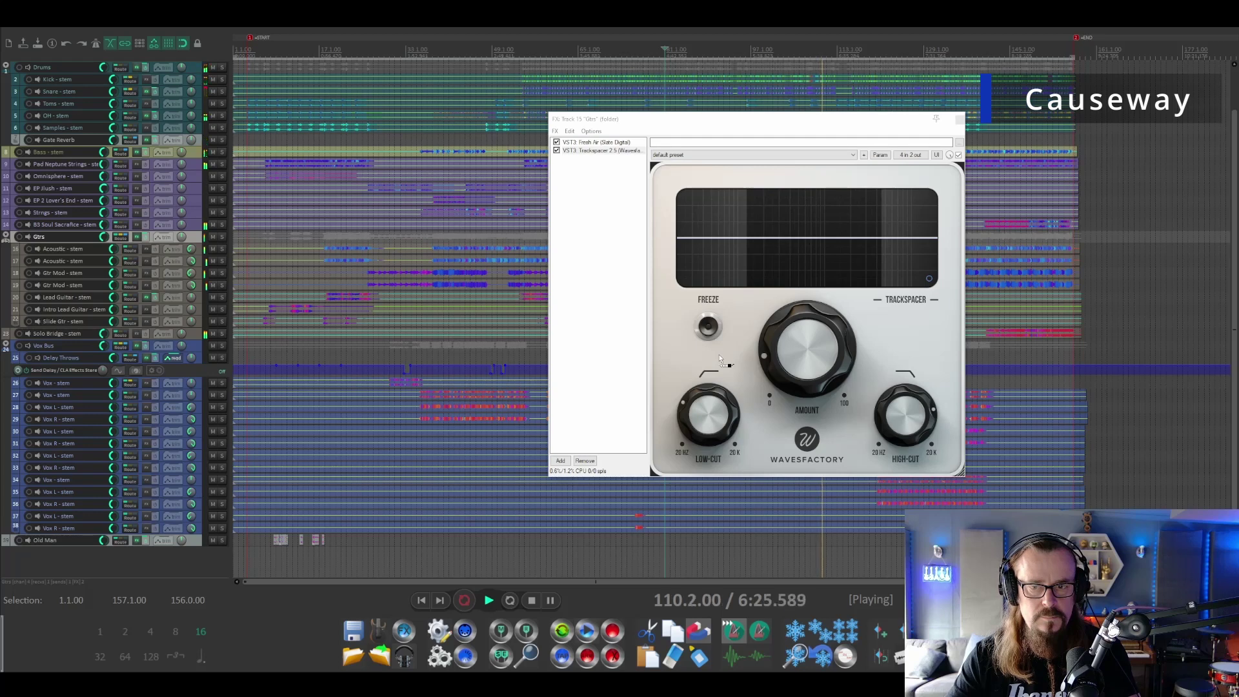
left_click_drag(720, 359, 722, 360)
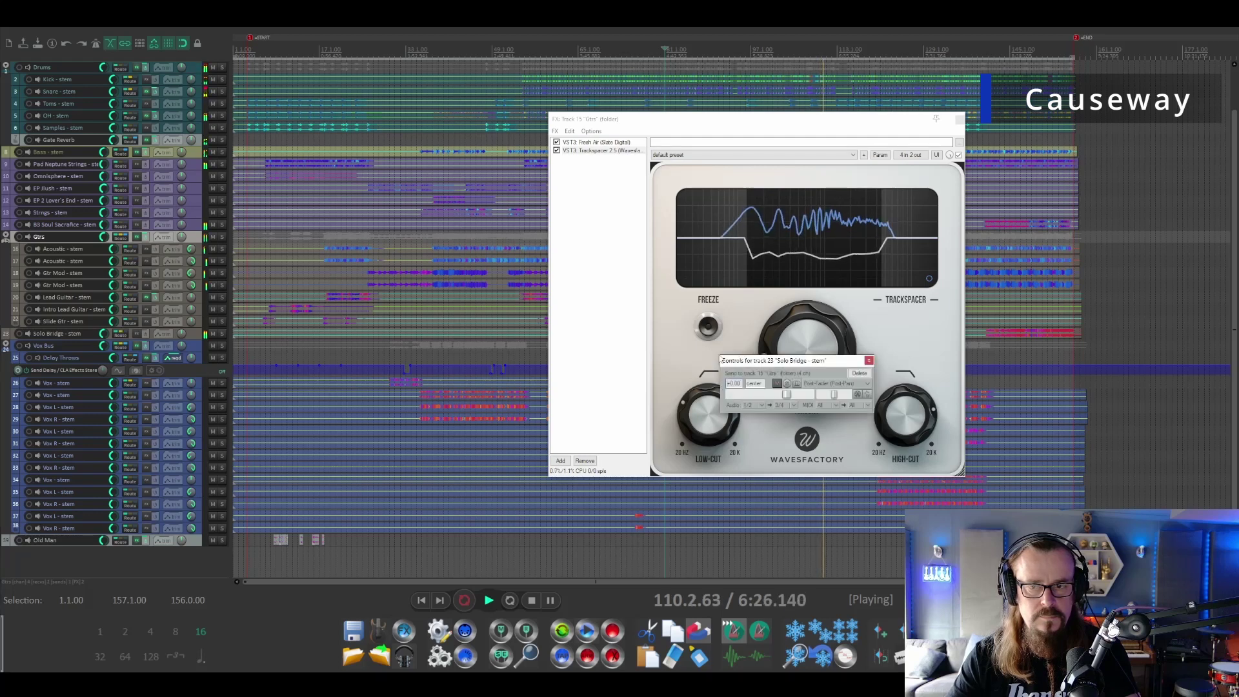
left_click(680, 423)
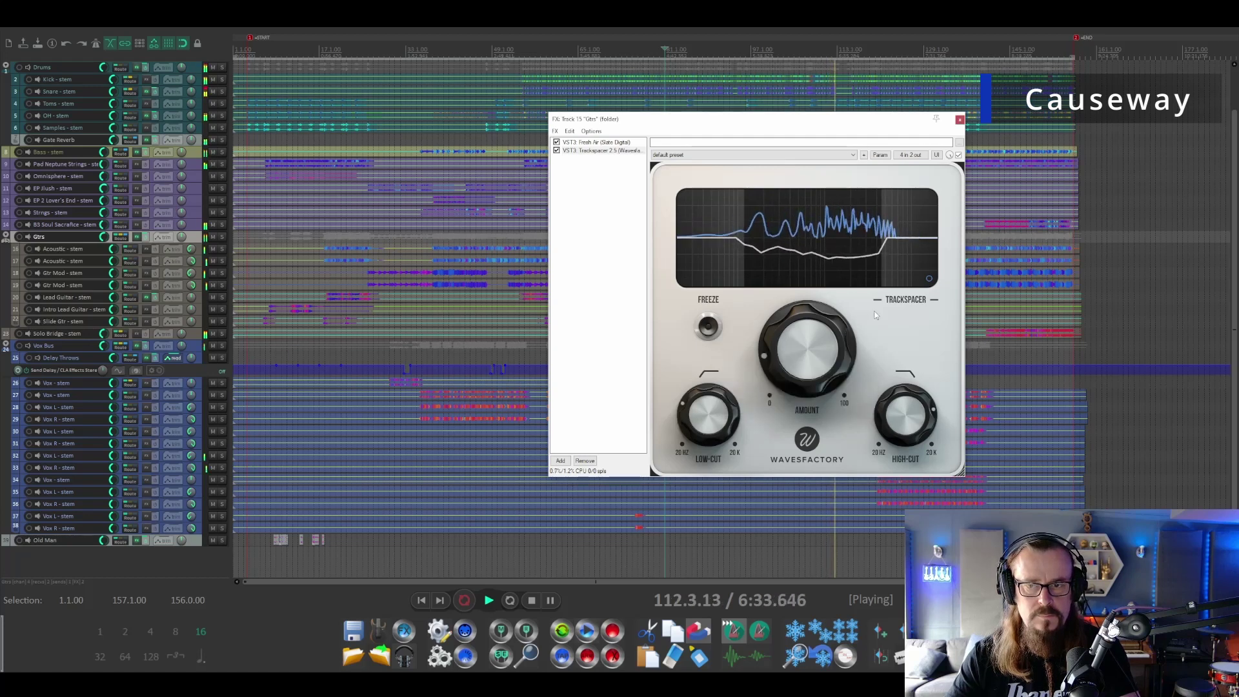
left_click(959, 120)
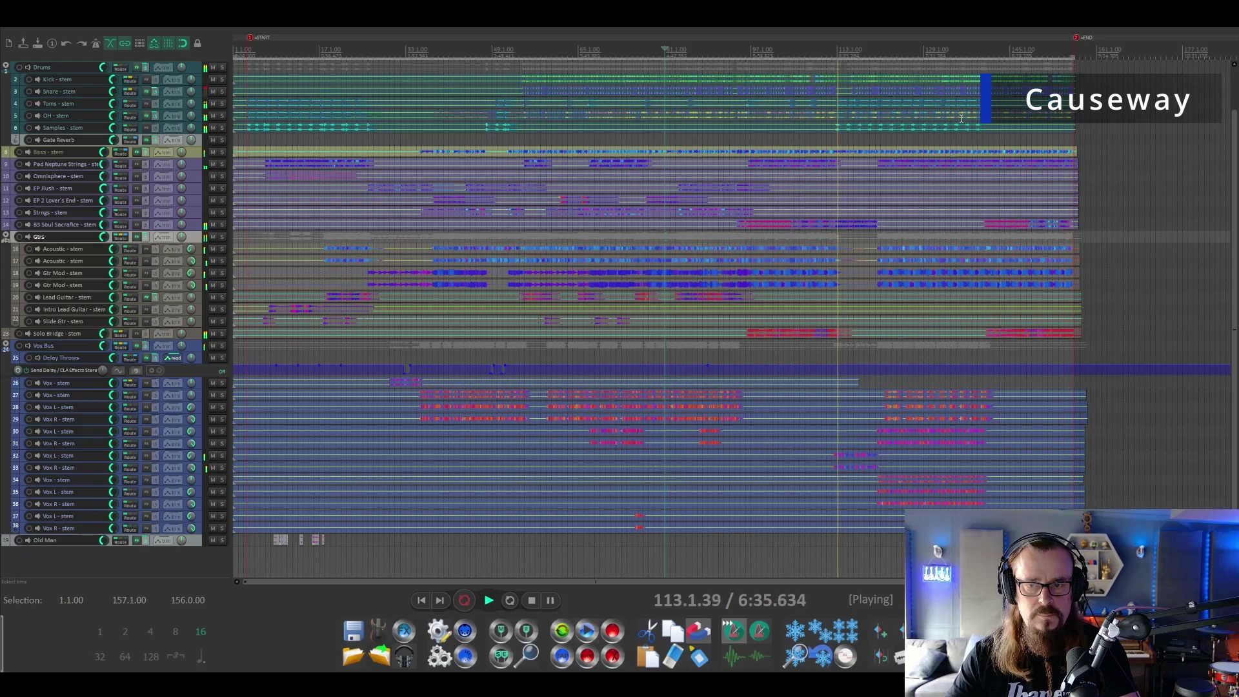
Solo the last Vox L and Vox R stems around bar 75 to hear them, unsolo both, and replay the passage in the full mix
key("space")
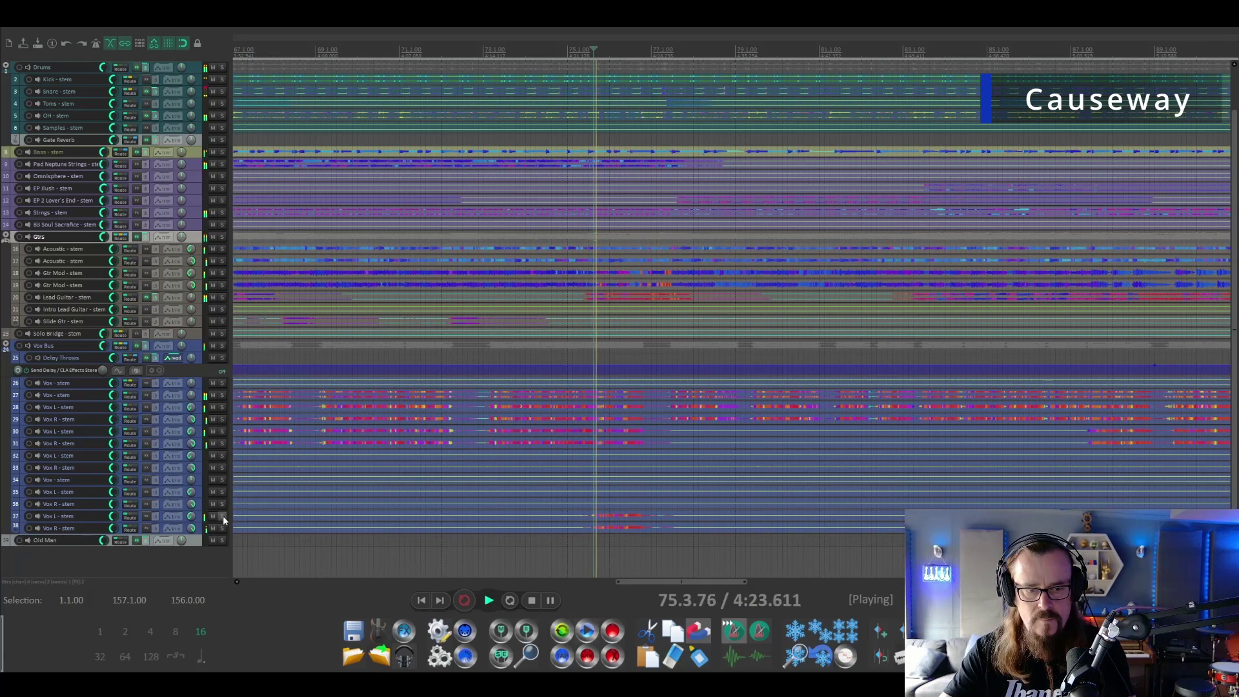
left_click_drag(222, 516, 223, 529)
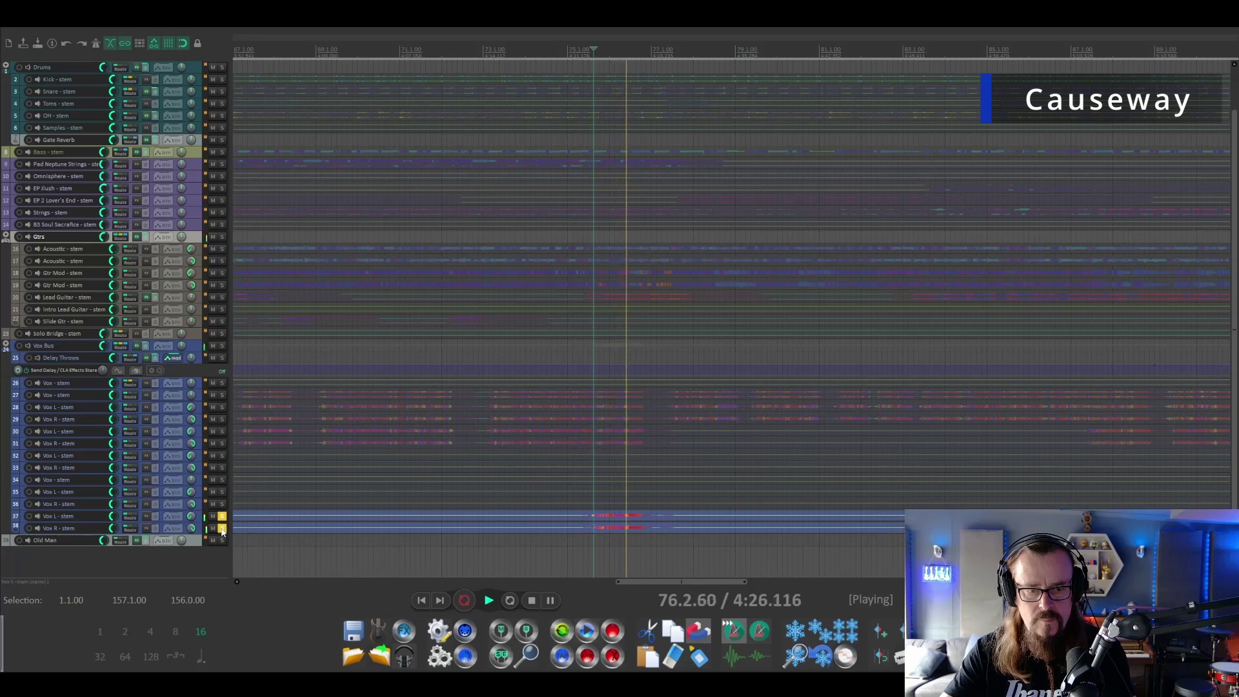
left_click(222, 528)
left_click(222, 516)
key("space")
key("space")
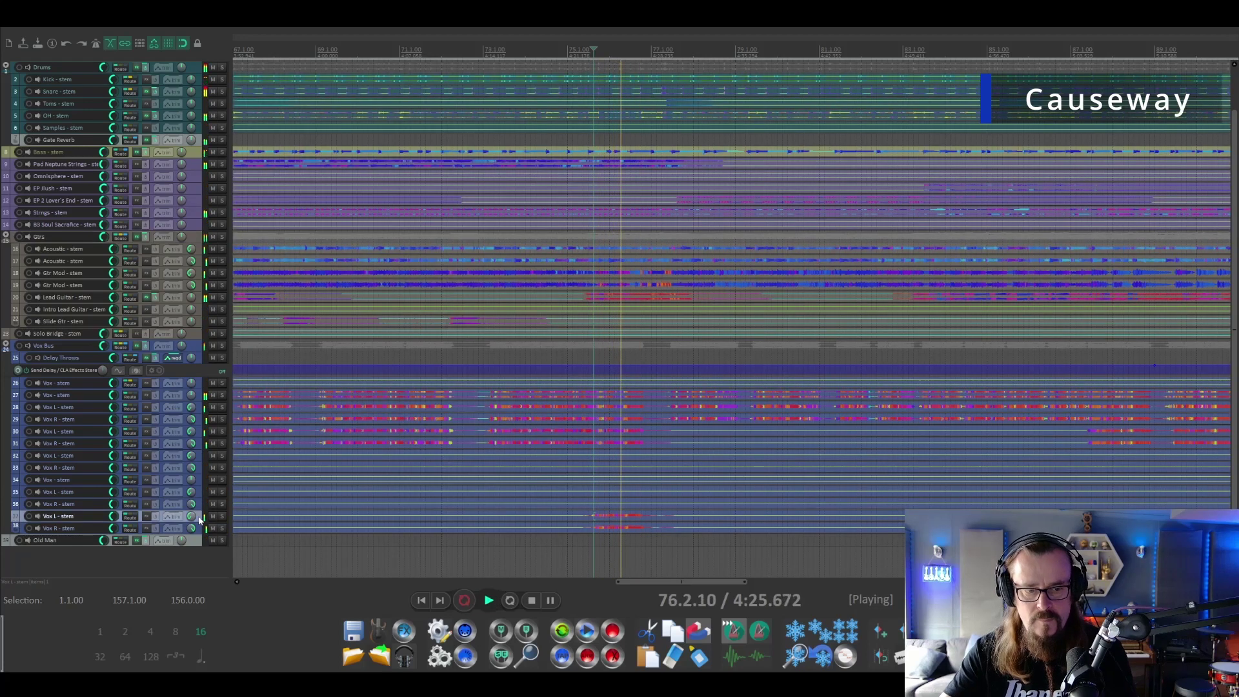
Select the last Vox L and Vox R stems, reselect Vox Bus, and replay the passage around bar 75 briefly
left_click(203, 518)
left_click(200, 529, "shift")
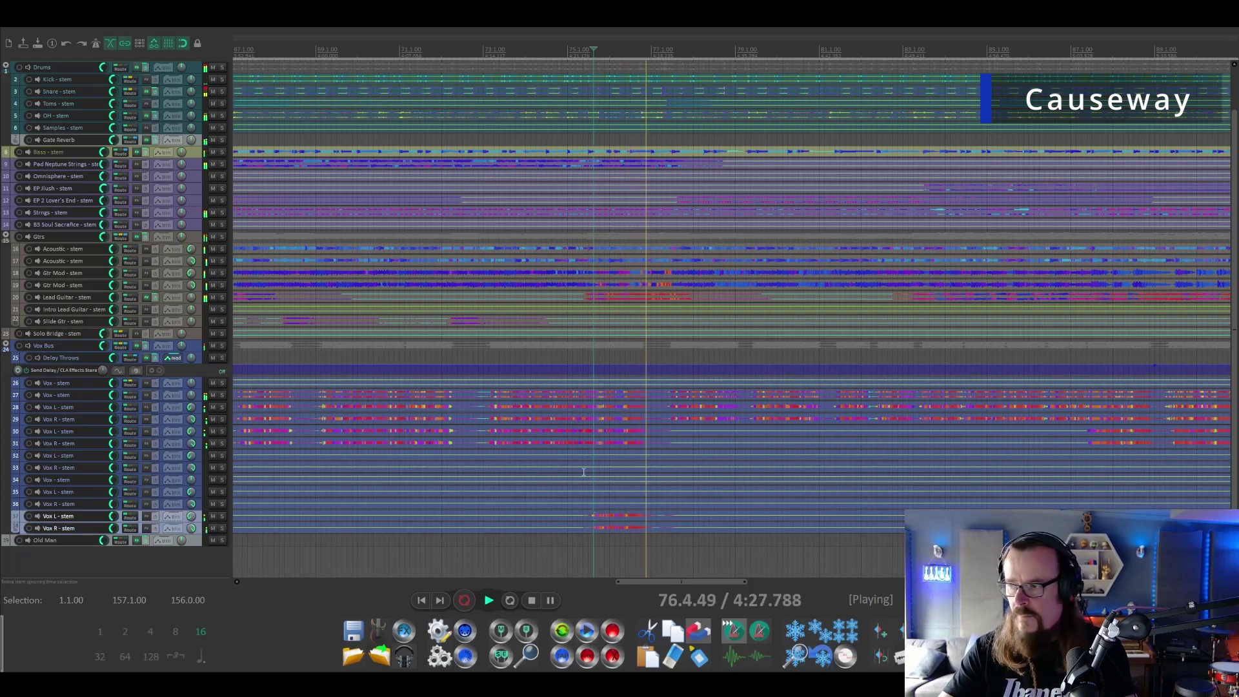
key("space")
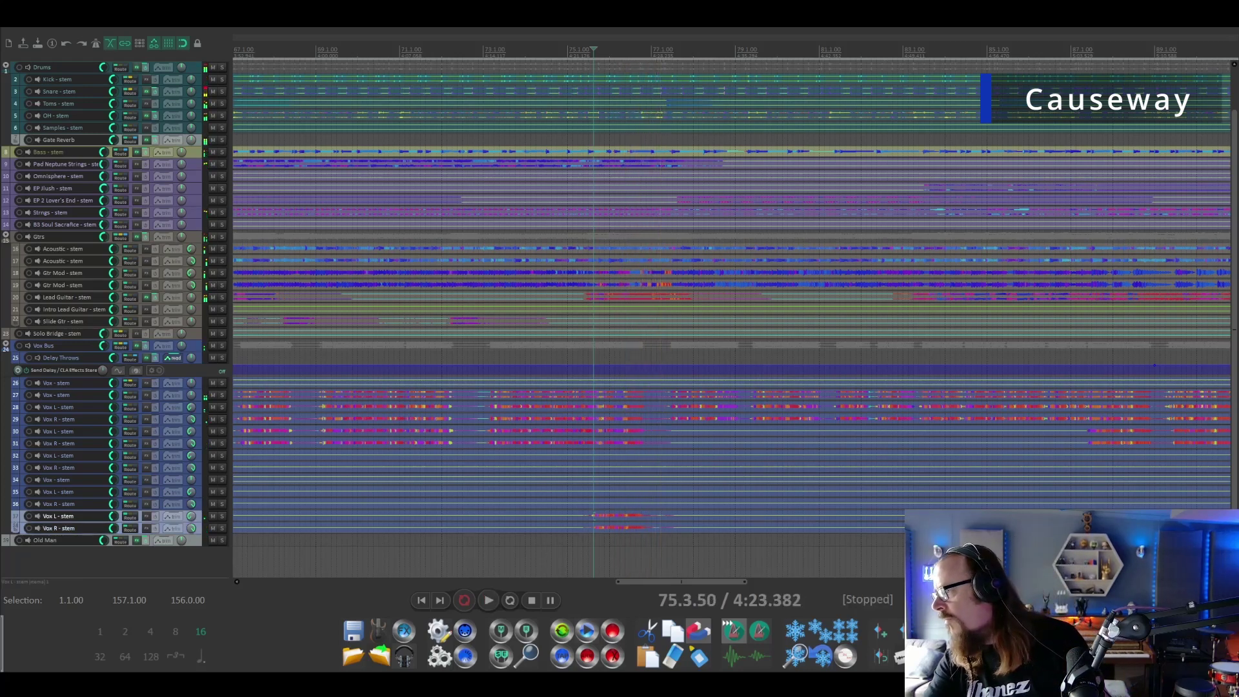
left_click(348, 340)
scroll(349, 340, "up", 3)
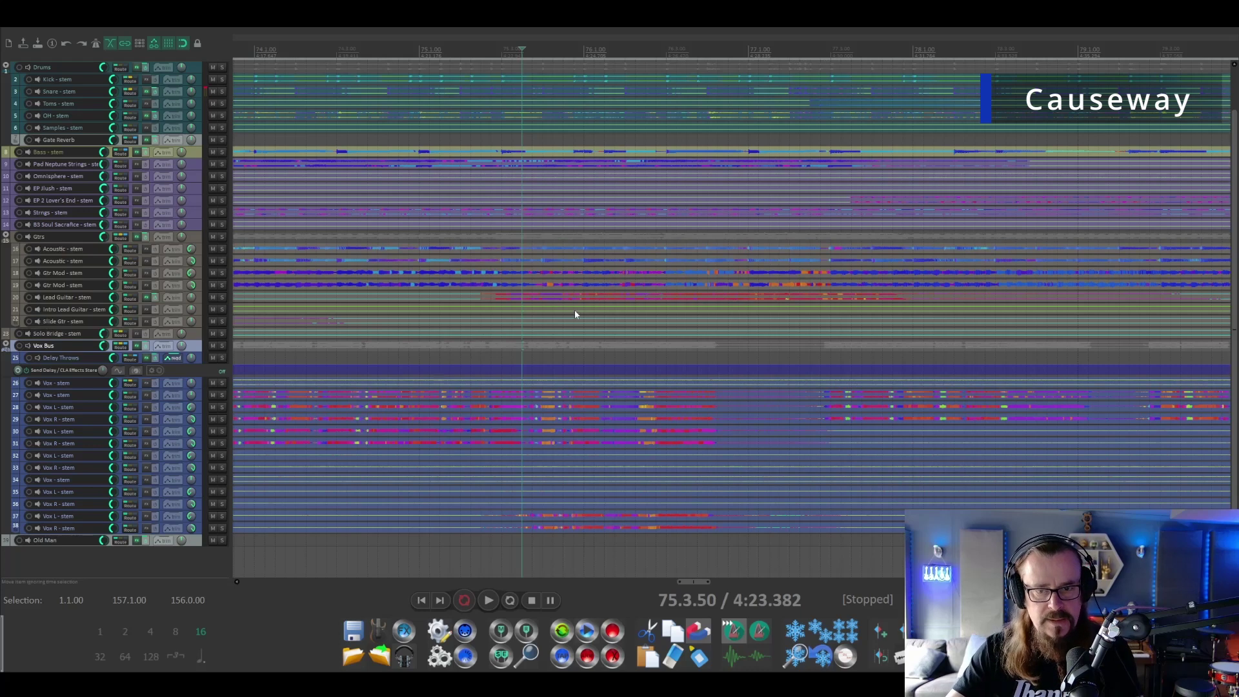
key("space")
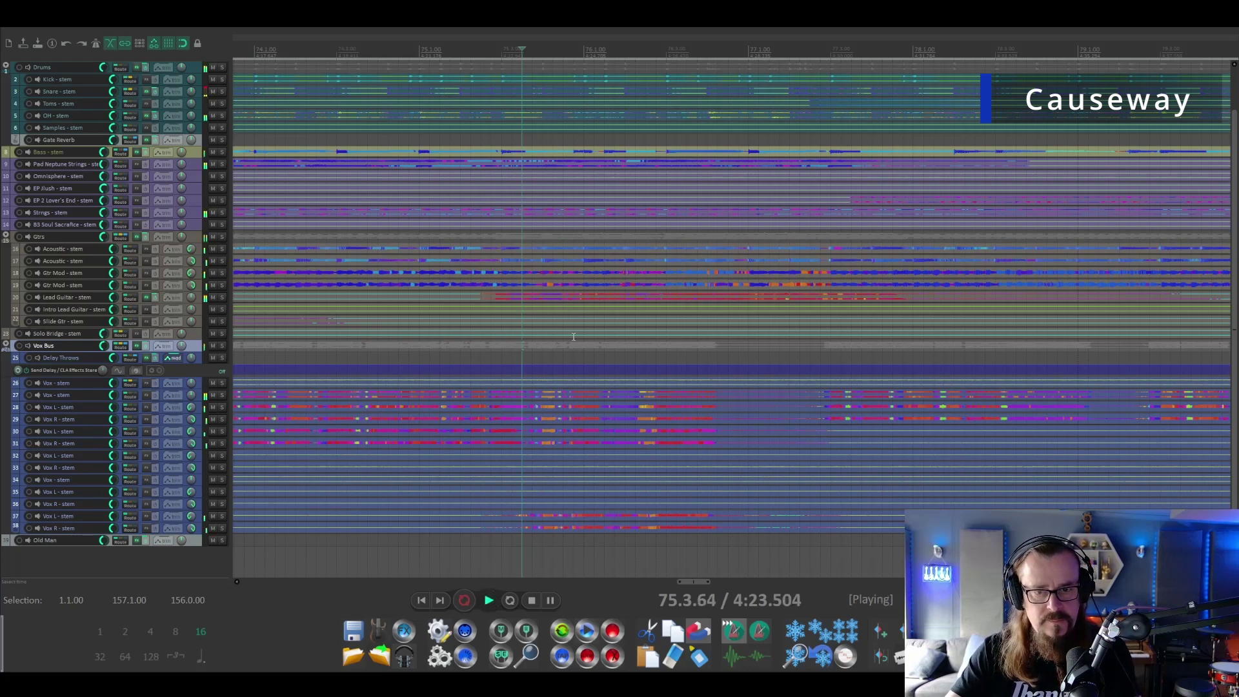
key("space")
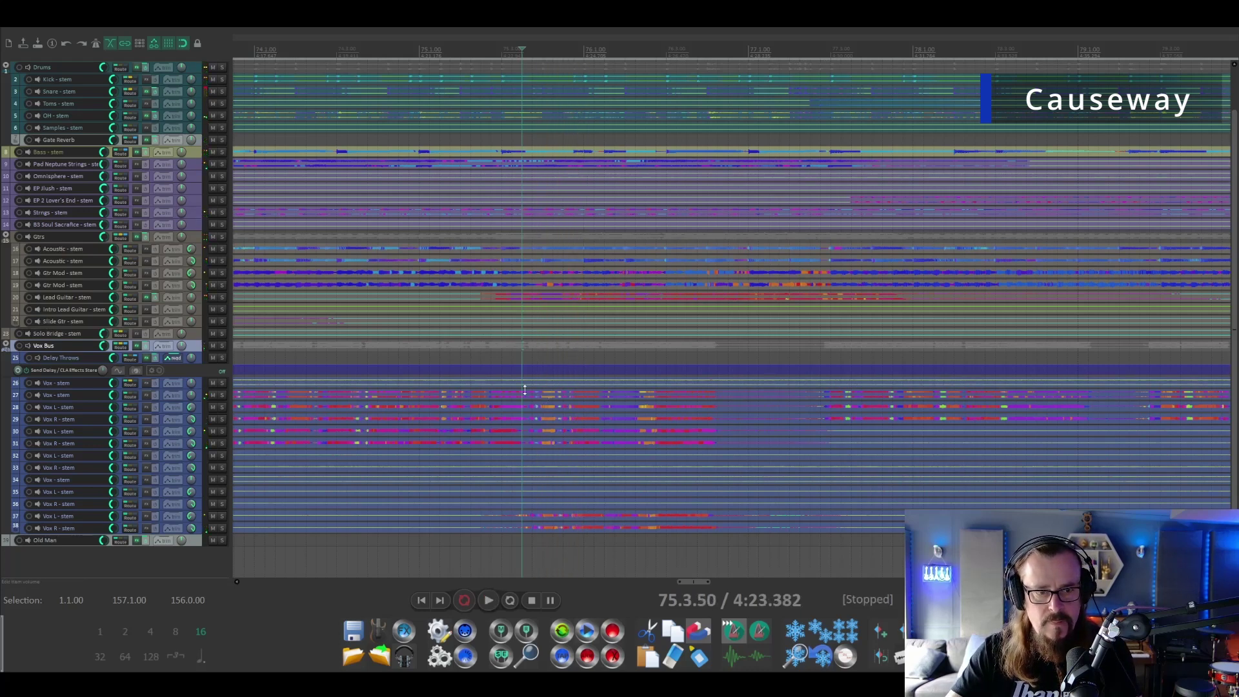
Duplicate the main Vox stem track at track 27 and leave one of the two tracks empty above the original audio
left_click(199, 397)
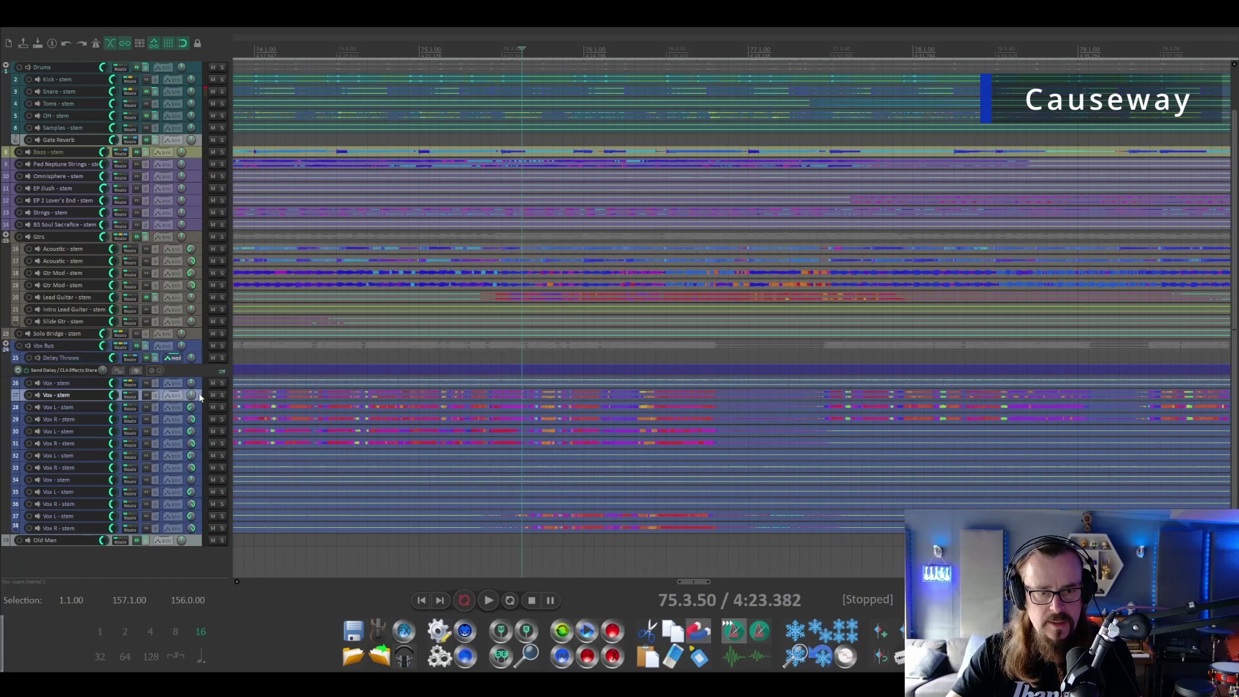
left_click(245, 388)
key("ctrl+d")
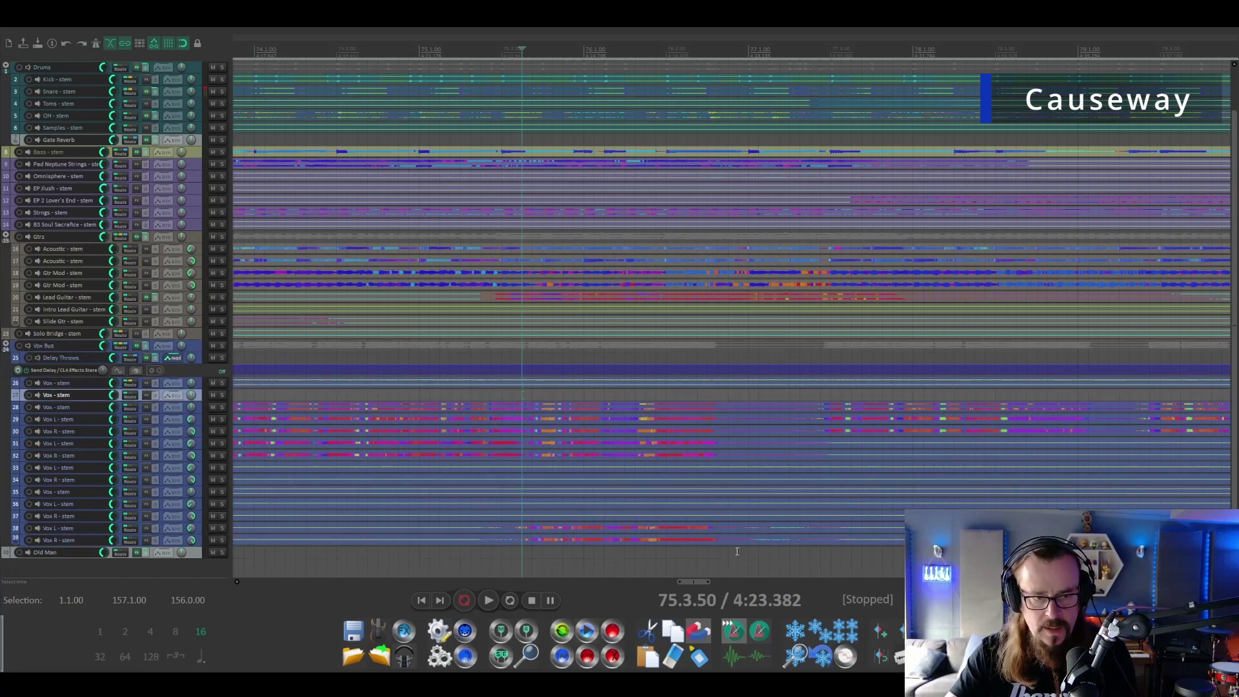
Try splitting the main Vox phrase at about bar 75.3 onto the empty Vox track, play it, and undo the split and move
scroll(567, 377, "up", 6)
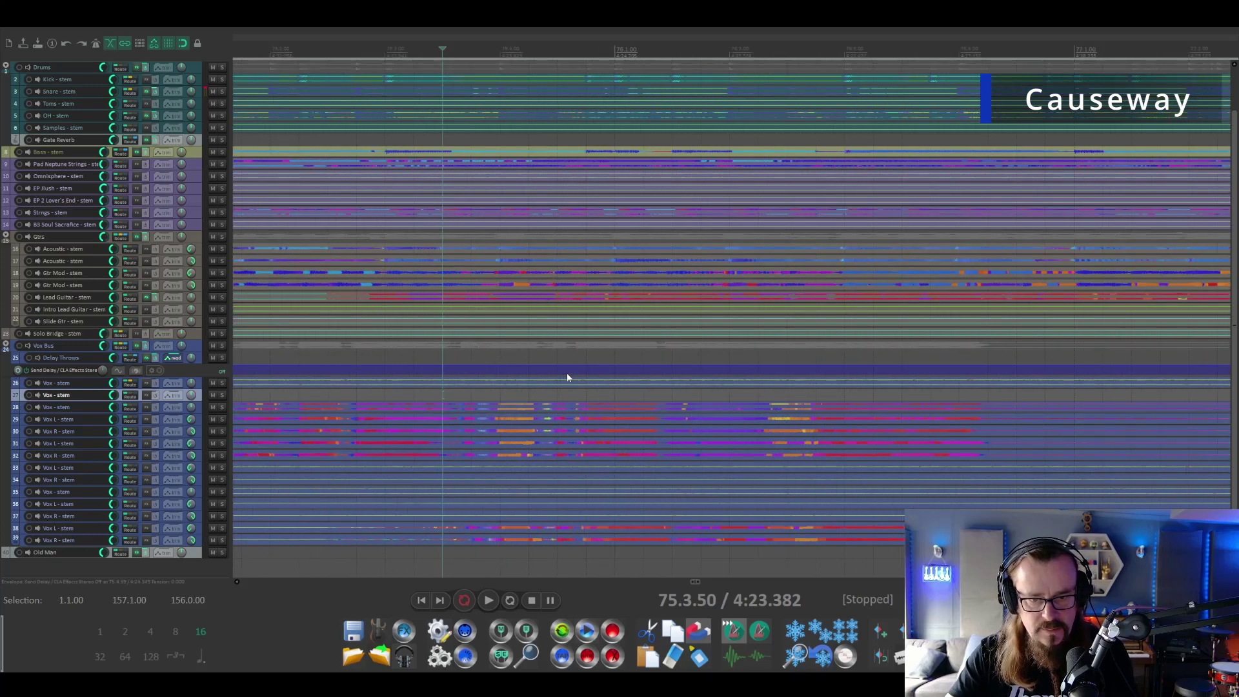
left_click(412, 406)
key("s")
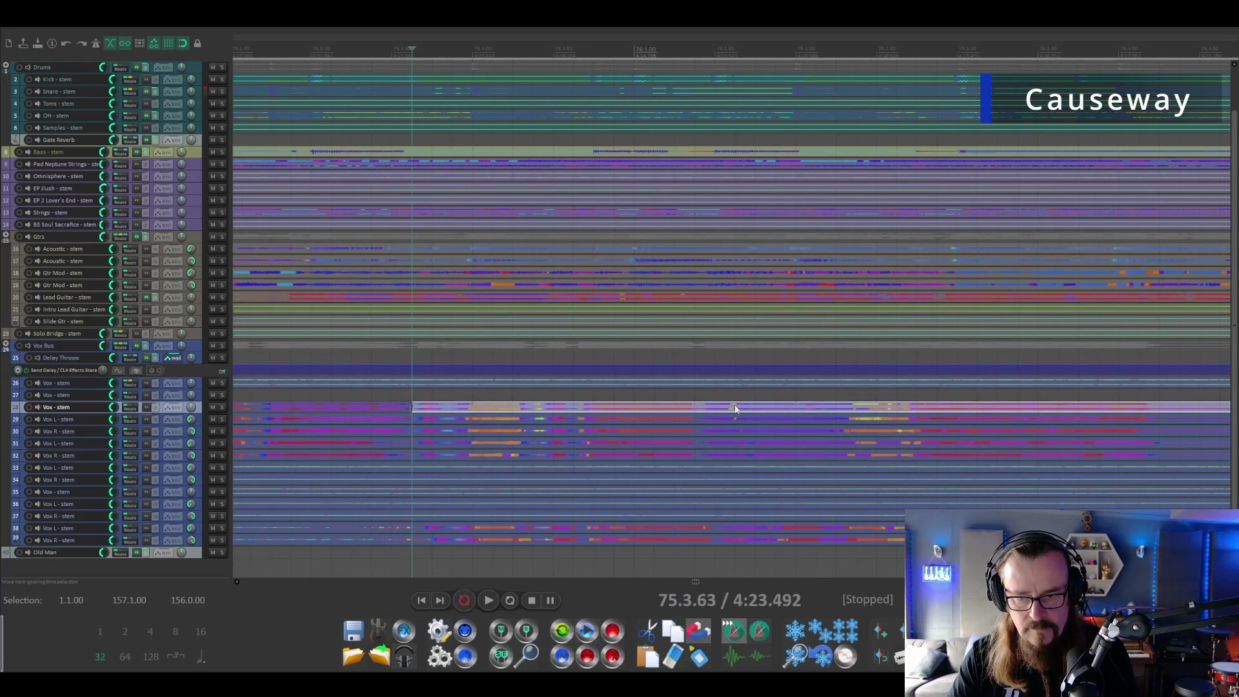
key("space")
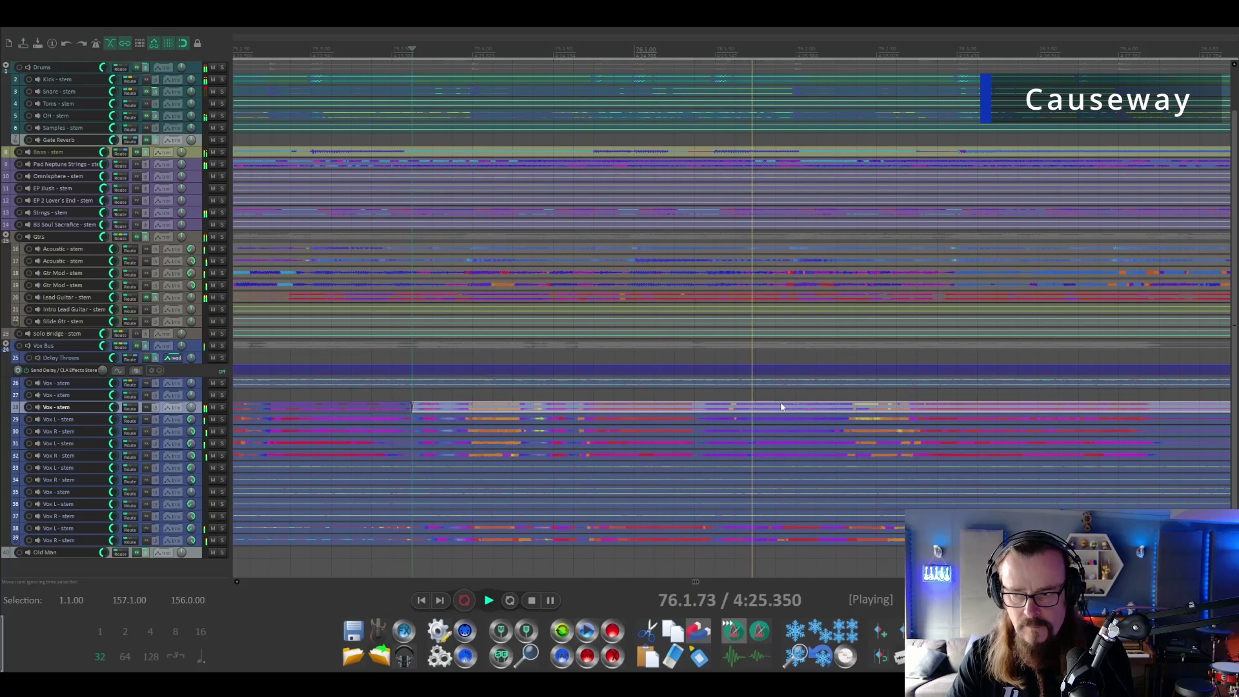
key("space")
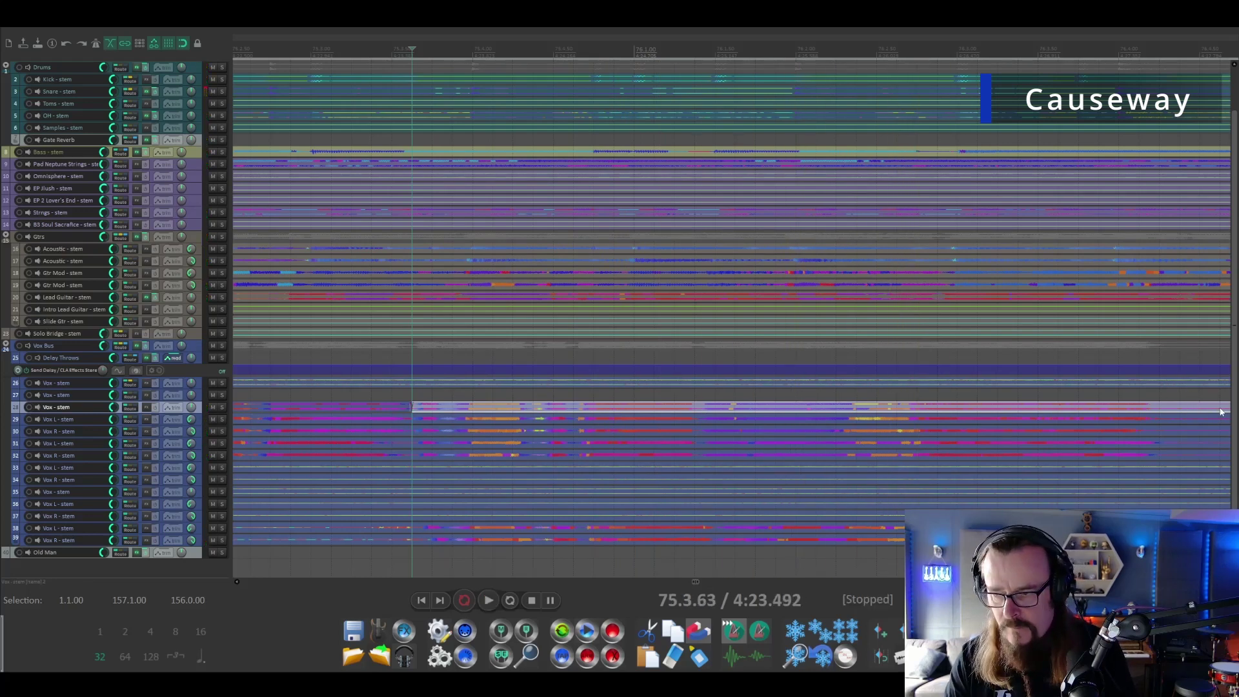
left_click_drag(774, 407, 774, 394)
scroll(392, 151, "down", 3)
key("space")
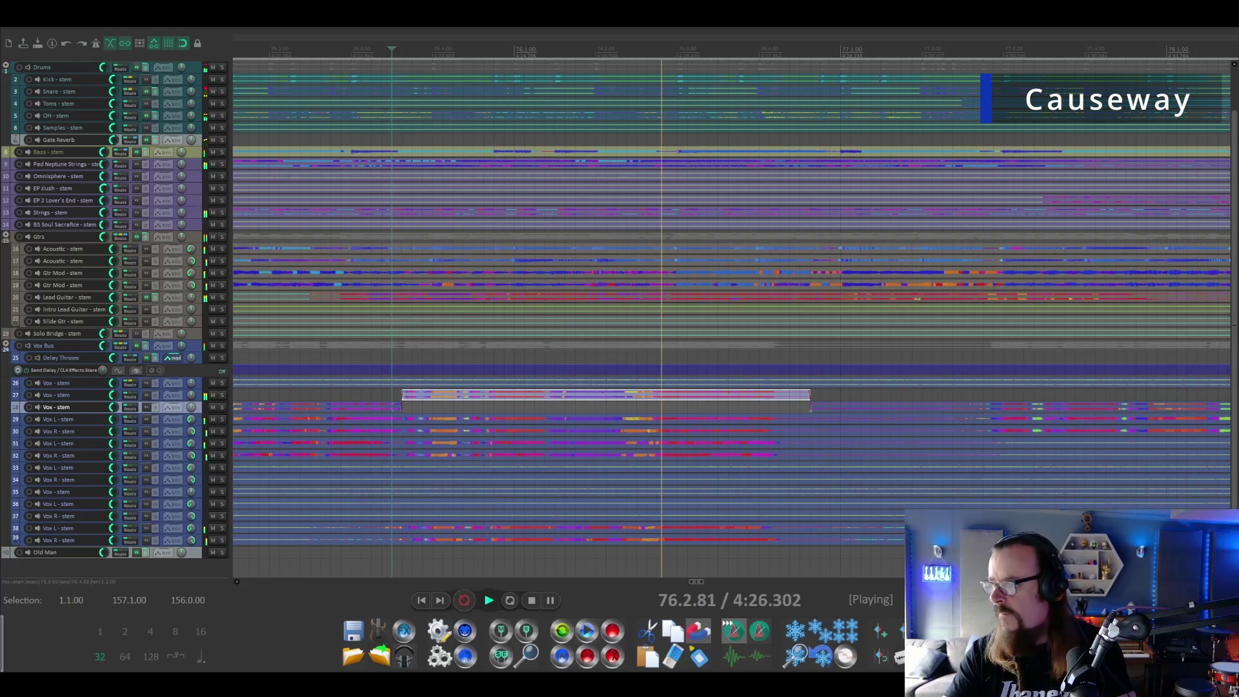
key("space")
scroll(535, 396, "down", 5)
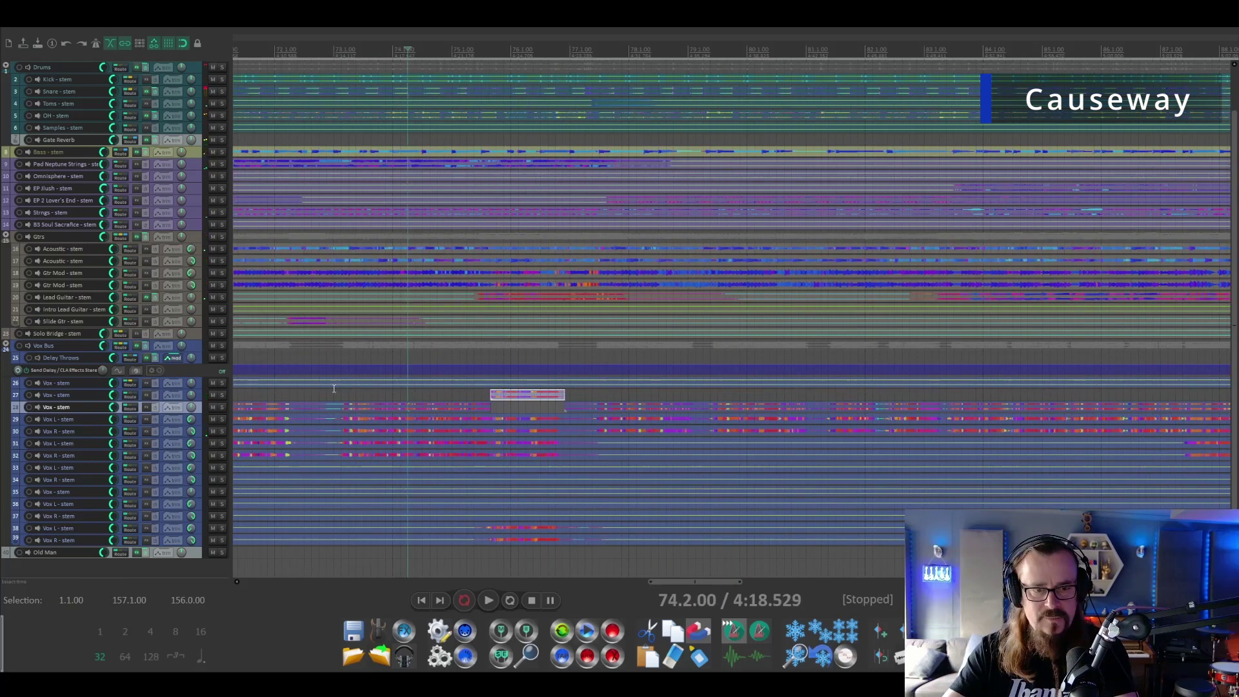
key("ctrl+z")
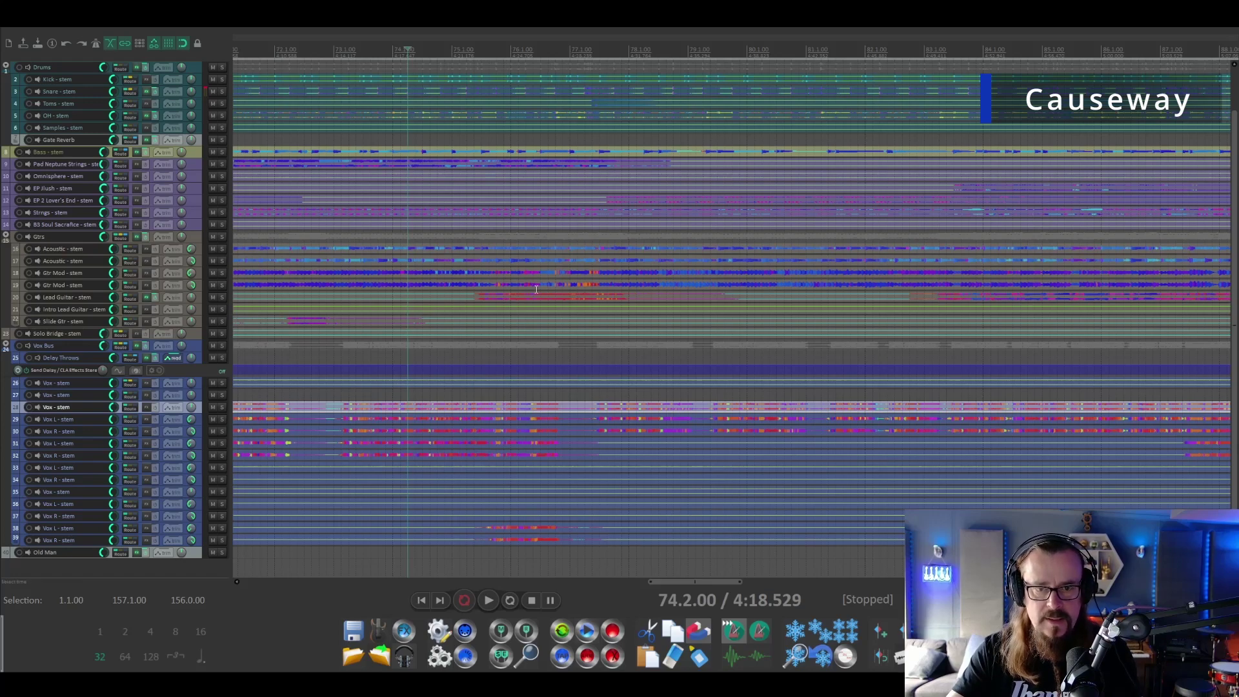
Split the Lead Guitar stem at 75.2.00 and again at 80.3.00
left_click(466, 298)
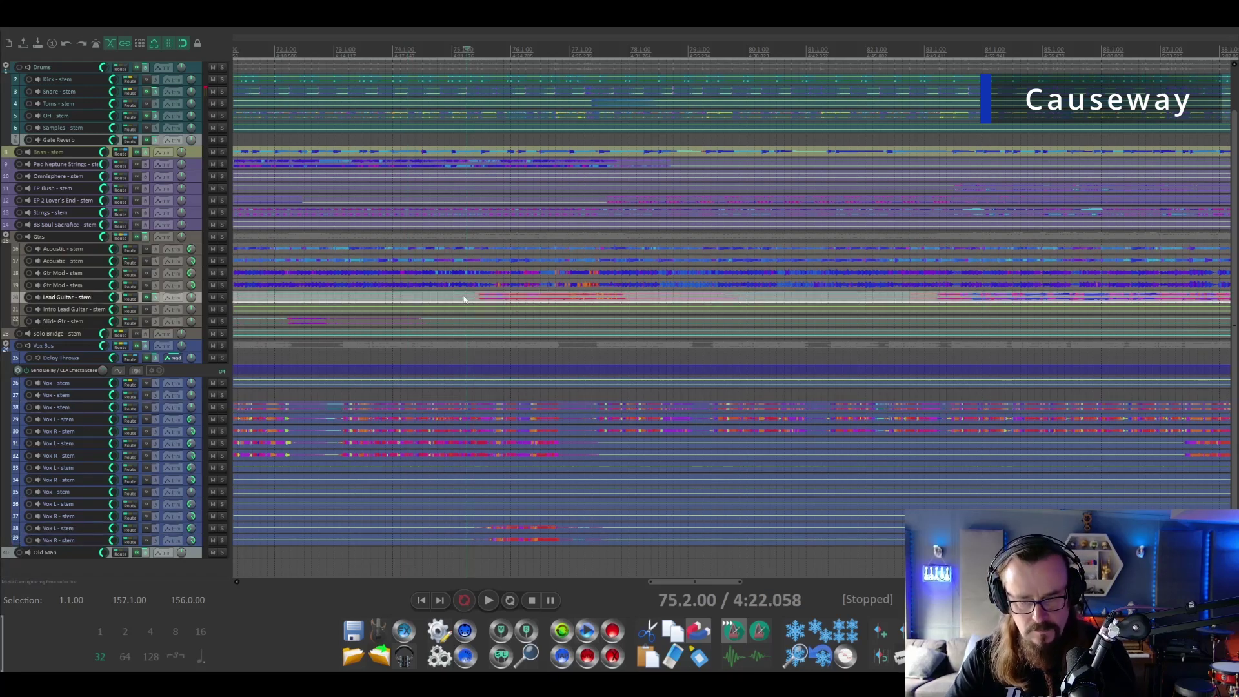
key("s")
left_click(776, 299)
key("s")
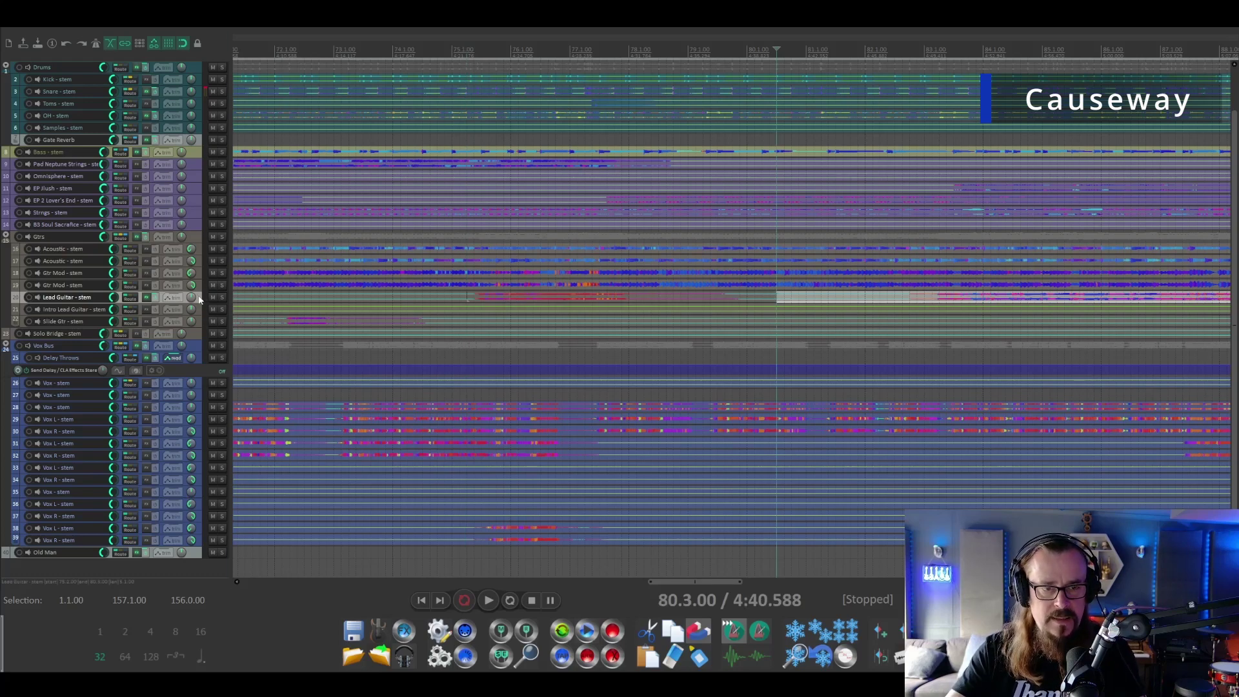
Duplicate the Lead Guitar track and keep only the section from 75.2.00 to 80.3.00 on the copy, removing it from the original
right_click(199, 299)
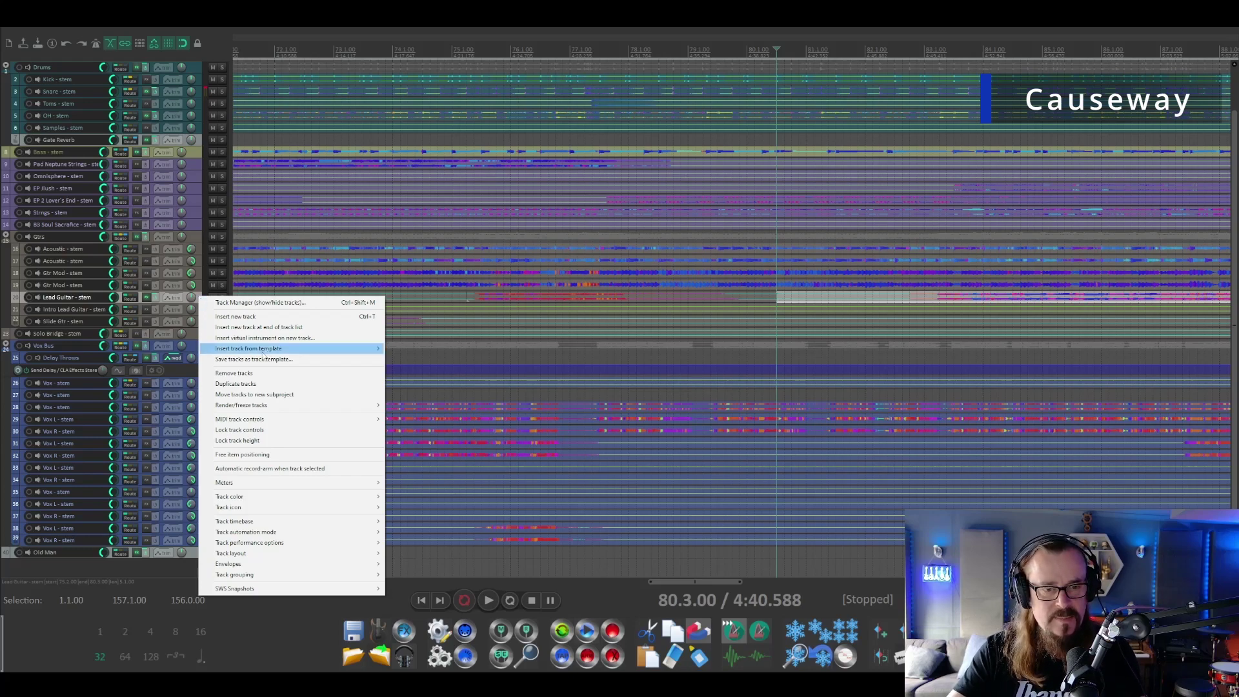
left_click(261, 383)
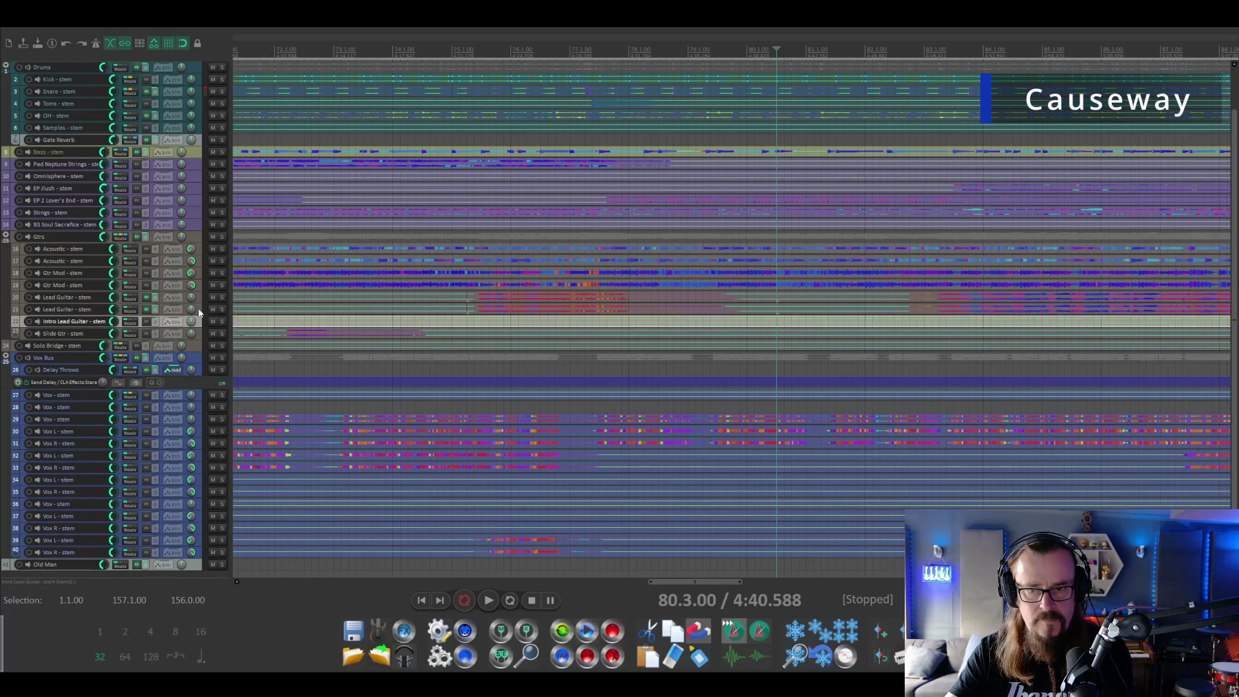
left_click_drag(500, 287, 548, 316)
Remove the duplicate Lead Guitar track's volume envelope completely and audition the isolated section in the full mix from 74.2.00
left_click(28, 327)
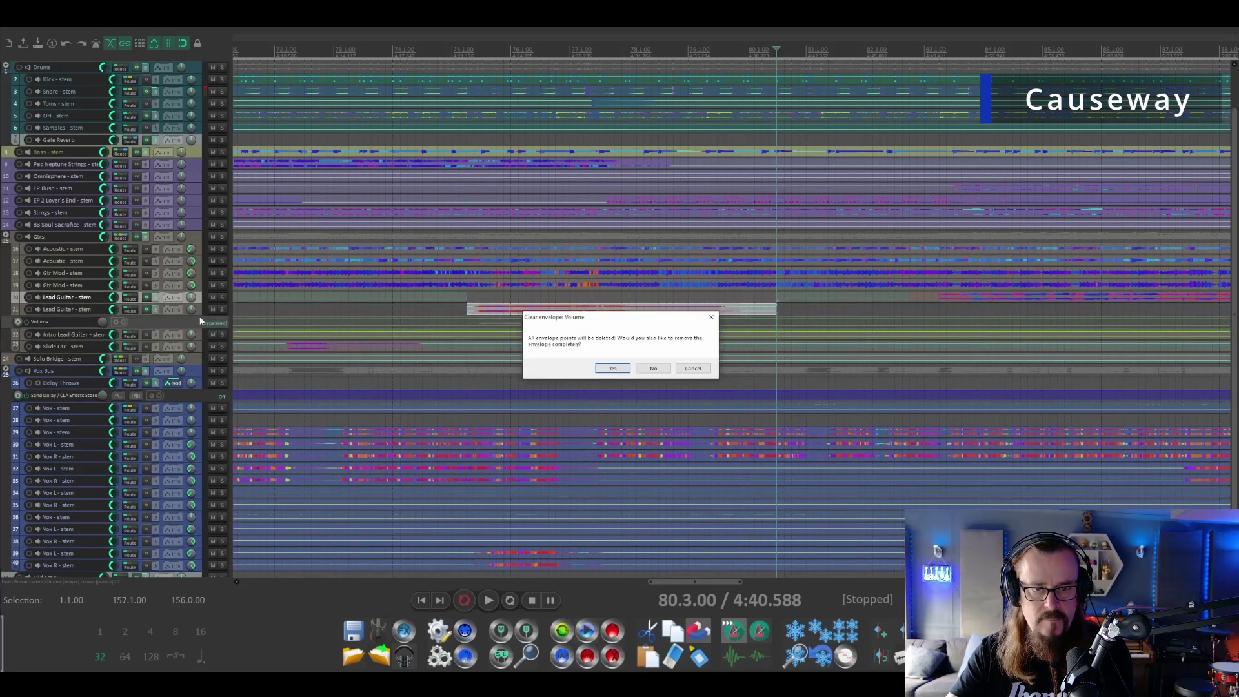
key("Return")
key("space")
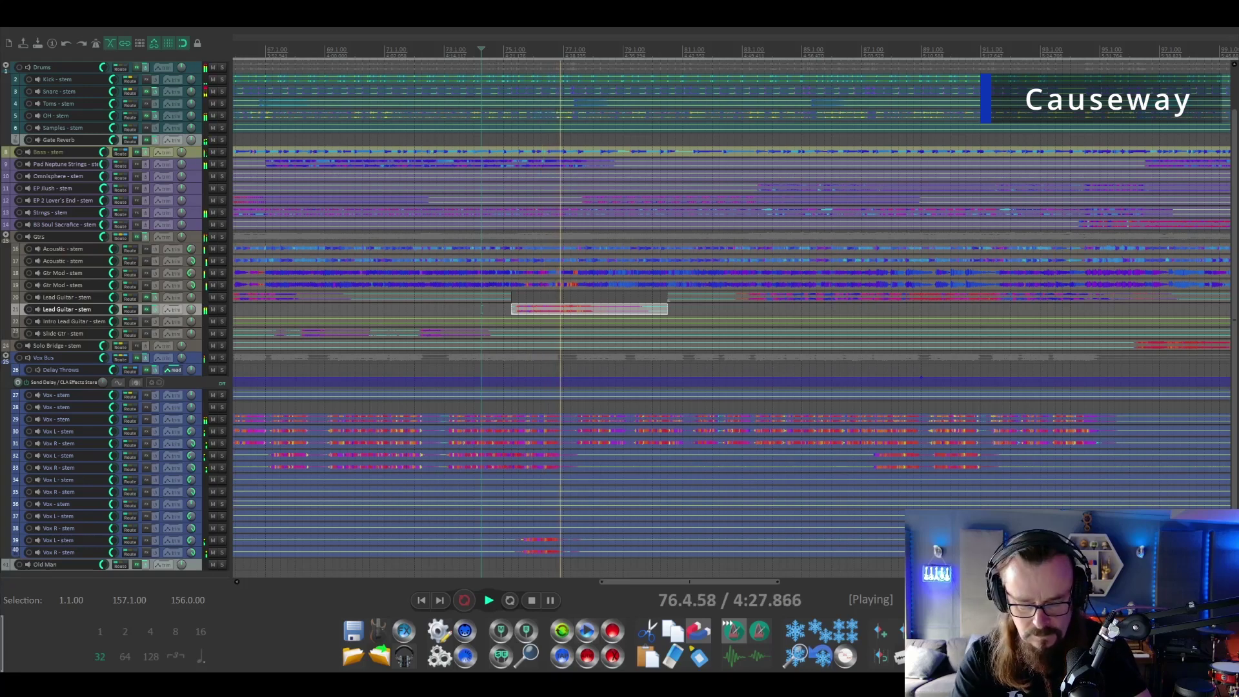
key("space")
key("space")
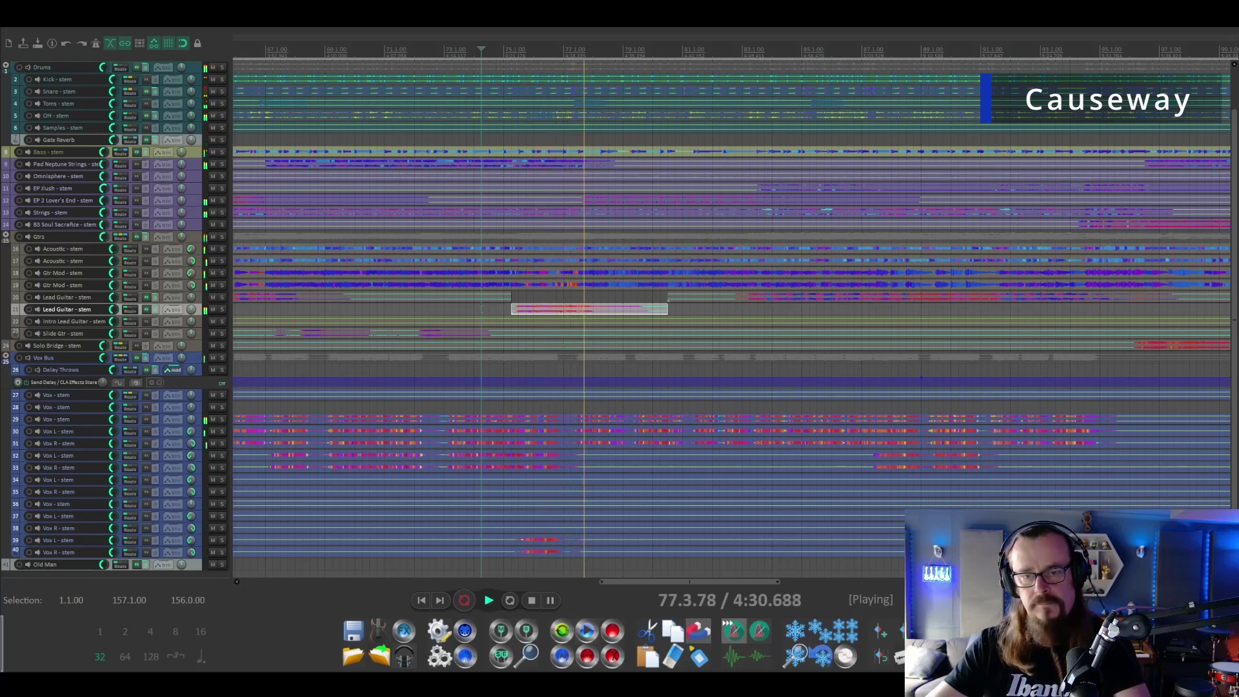
key("space")
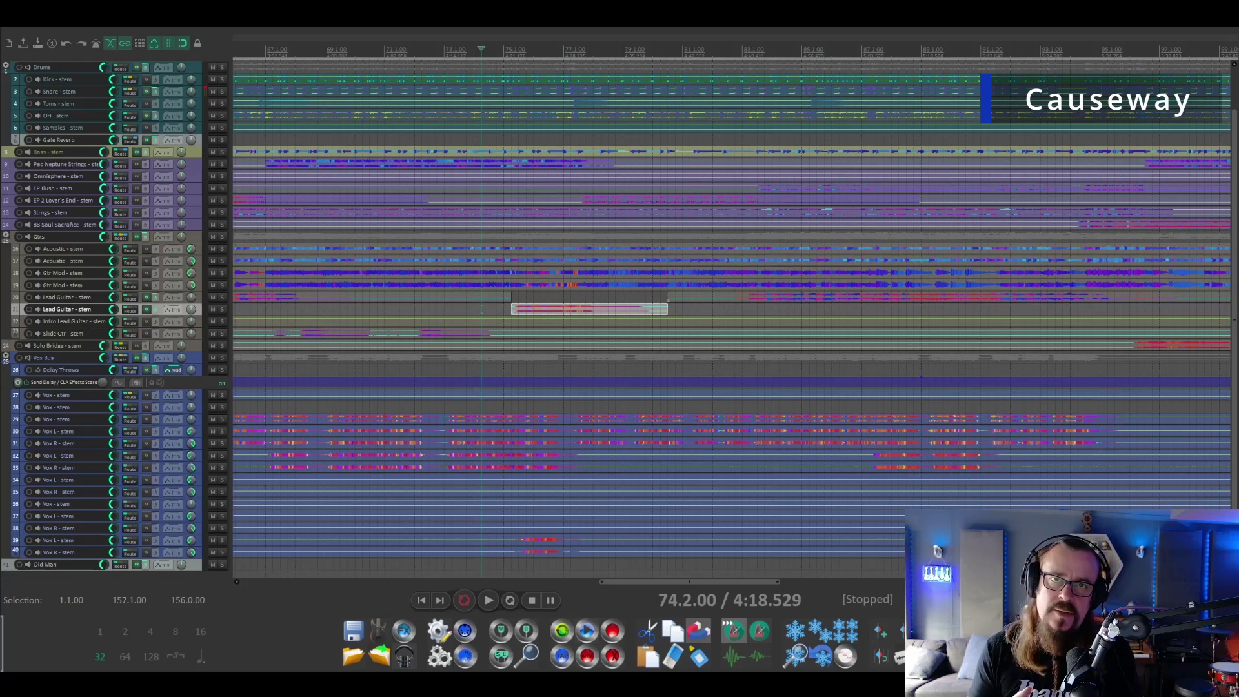
Play the full mix from bar 110 to check the transition out of the bridge solo into the vocals
scroll(574, 256, "down", 6)
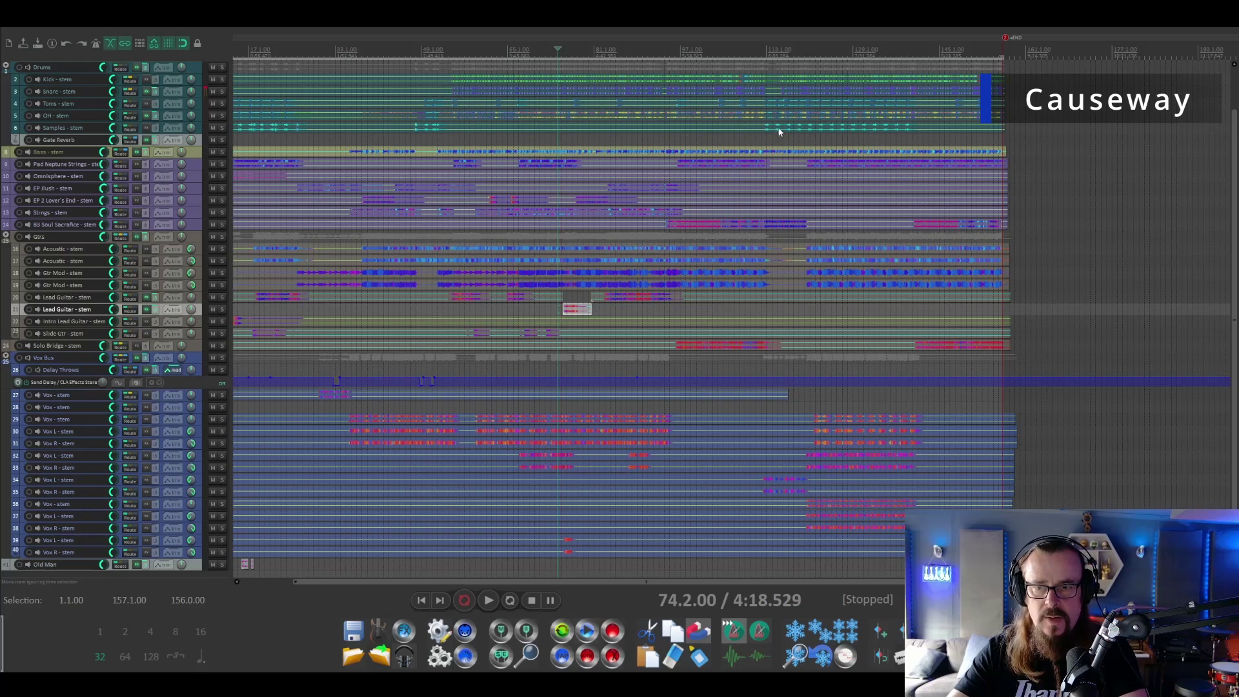
left_click(748, 49)
scroll(852, 290, "up", 6)
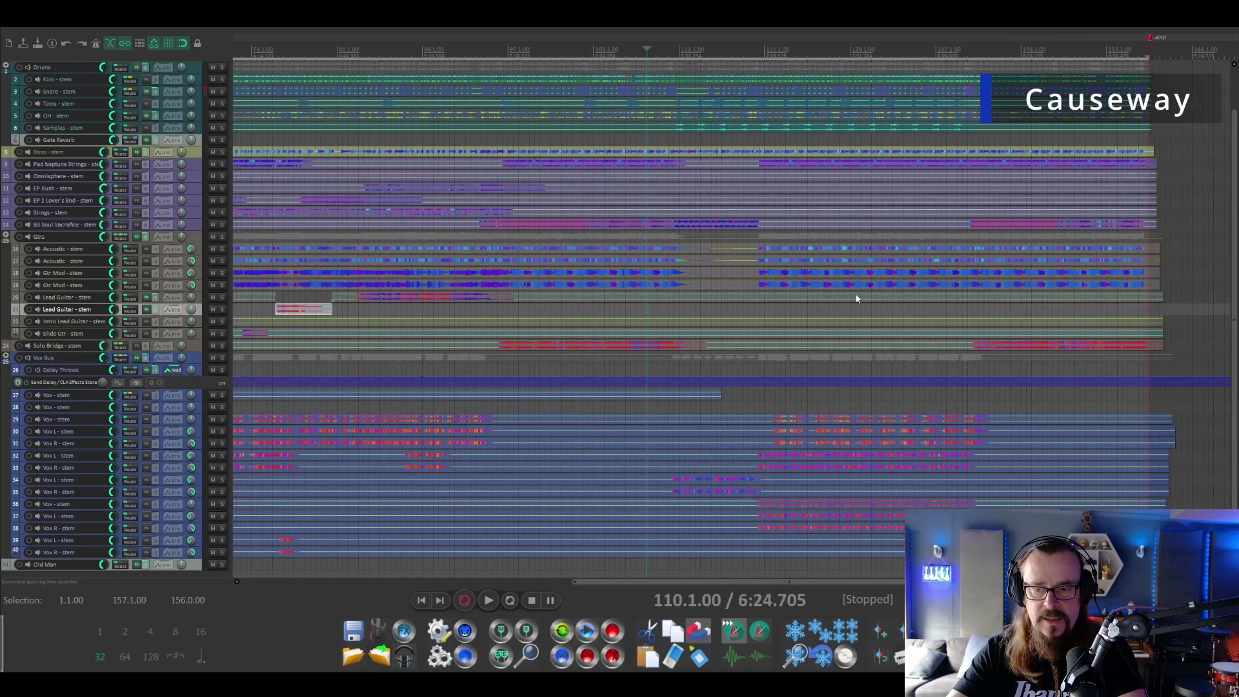
key("space")
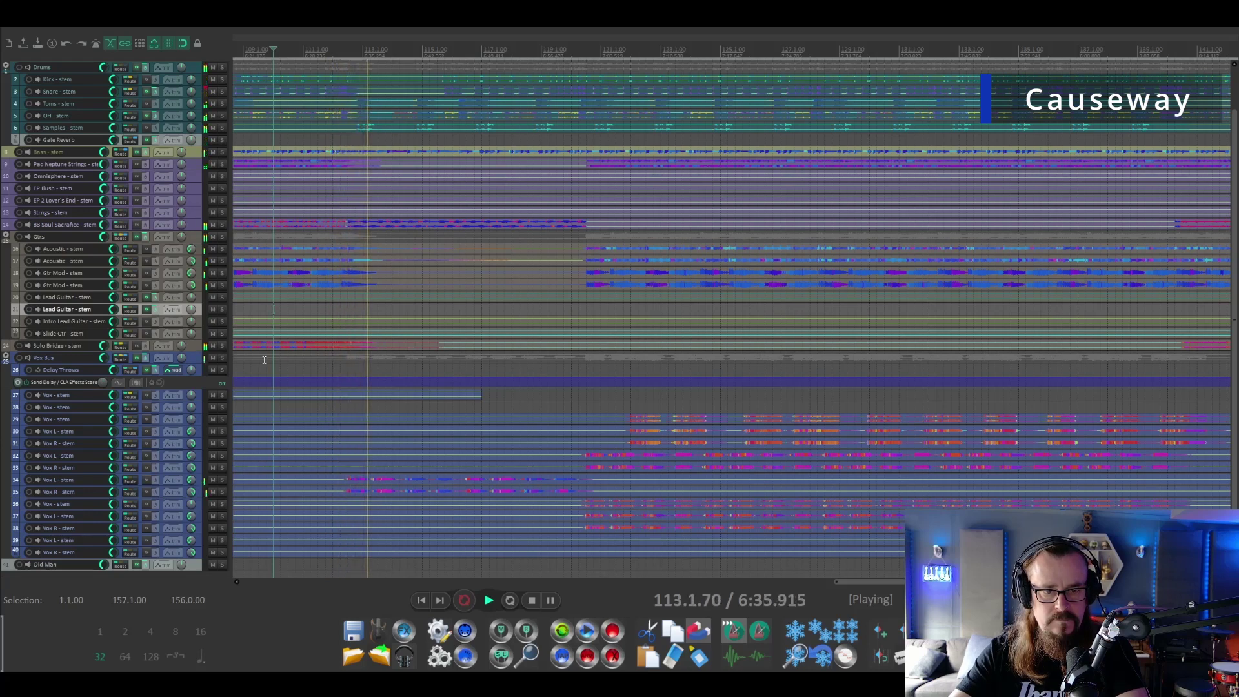
key("space")
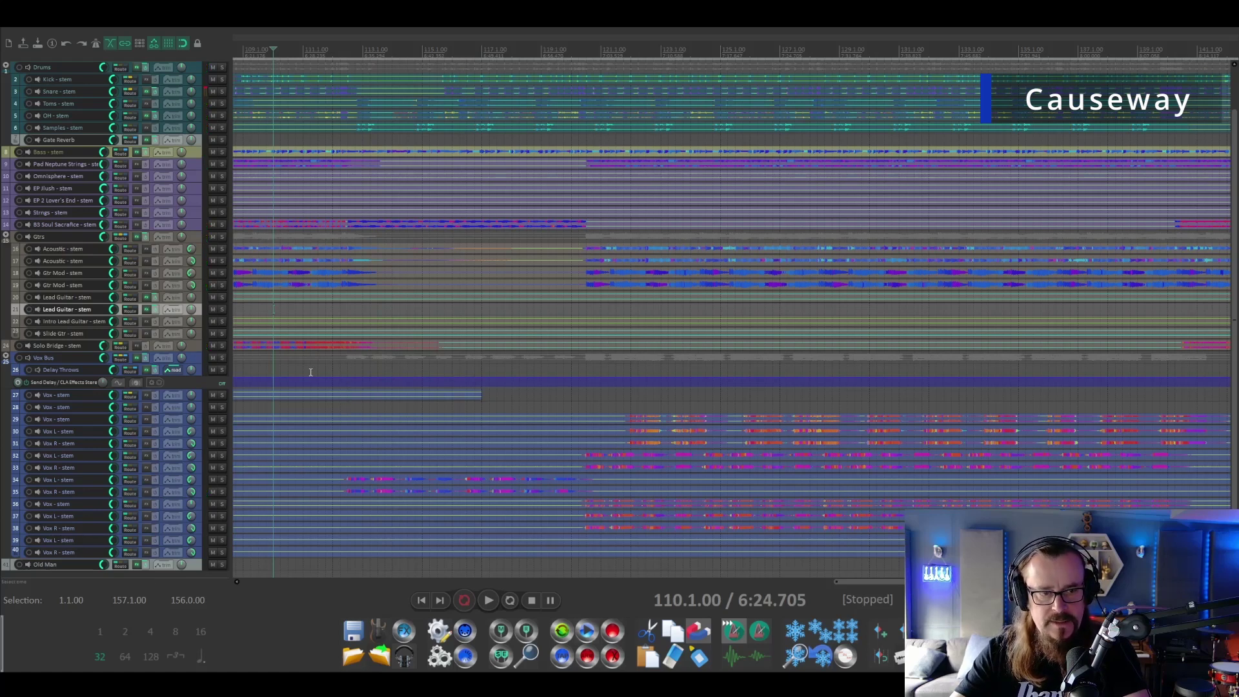
Show the Vox Bus volume envelope, raise it from about bar 112.2 onward, and audition the change from bar 110
left_click(198, 359)
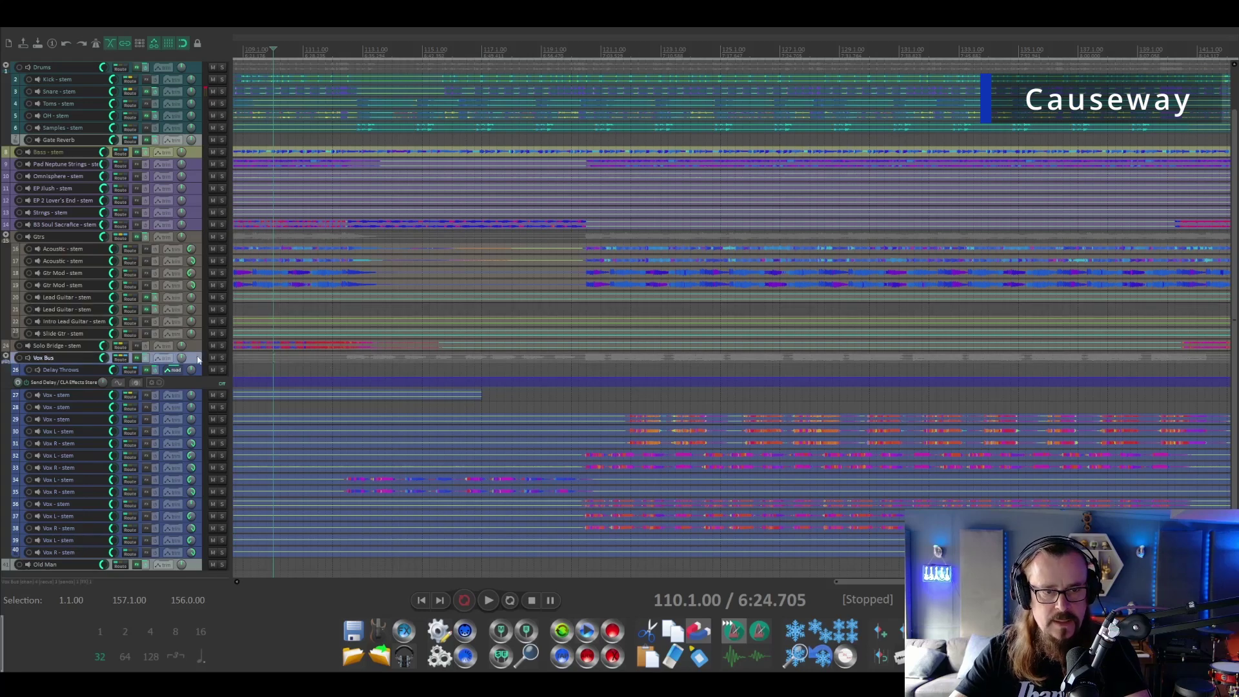
left_click(164, 361)
key("space")
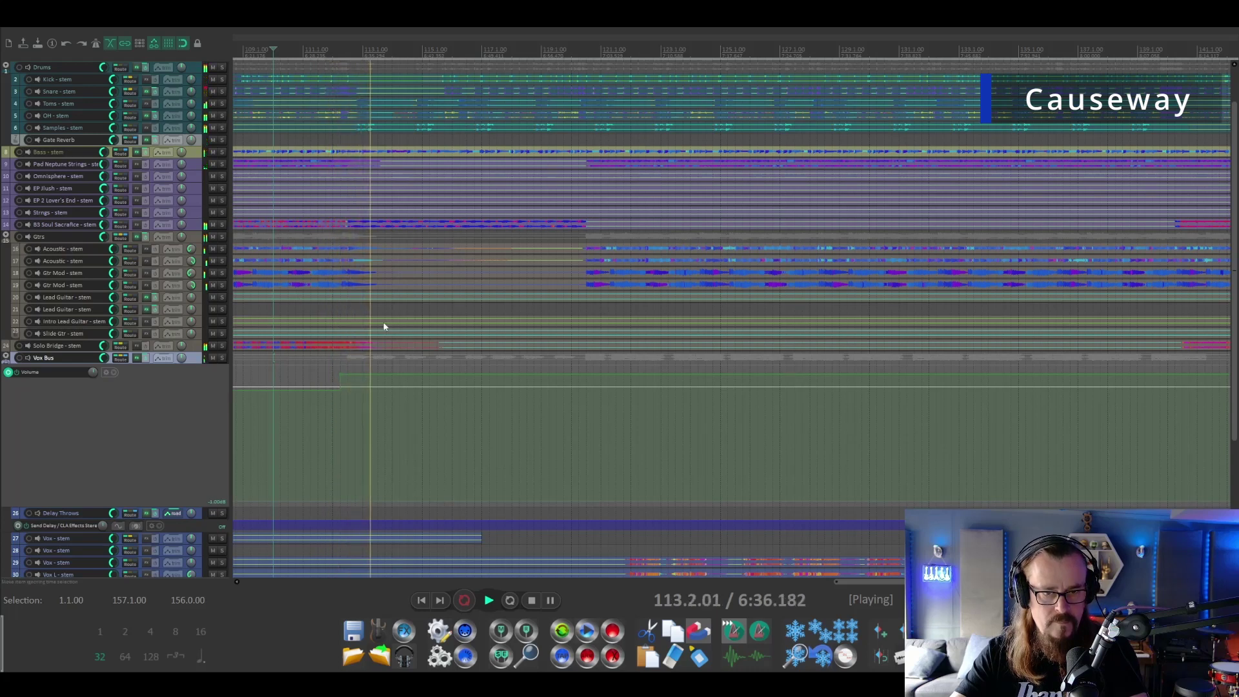
key("space")
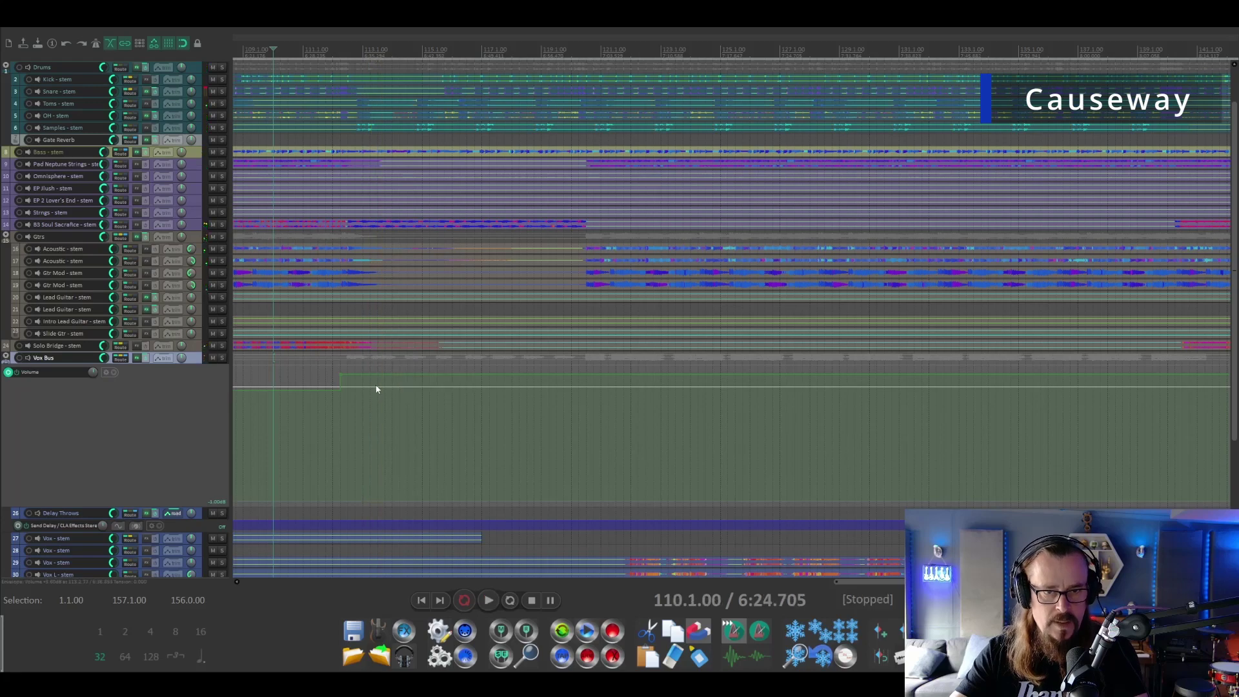
Limit the Vox Bus volume boost to the vocal entry near bar 112, lower it to about +1.6 dB, ramp it down, and replay
scroll(153, 367, "down", 5)
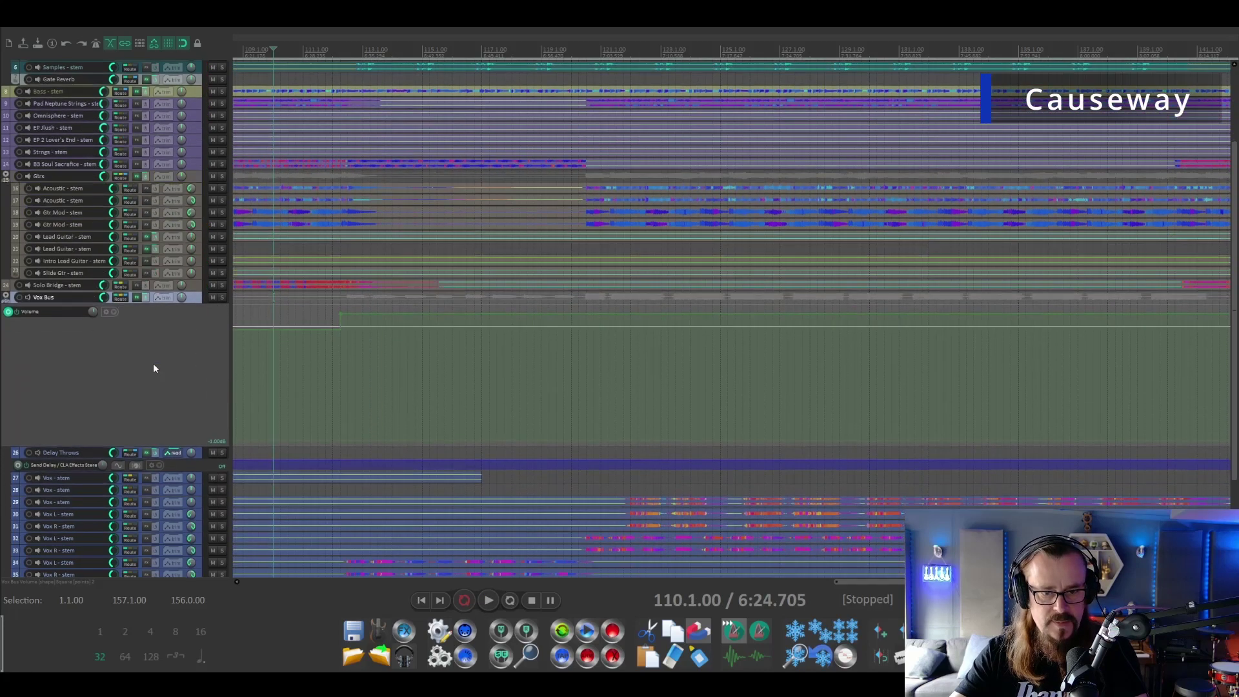
scroll(154, 367, "down", 1)
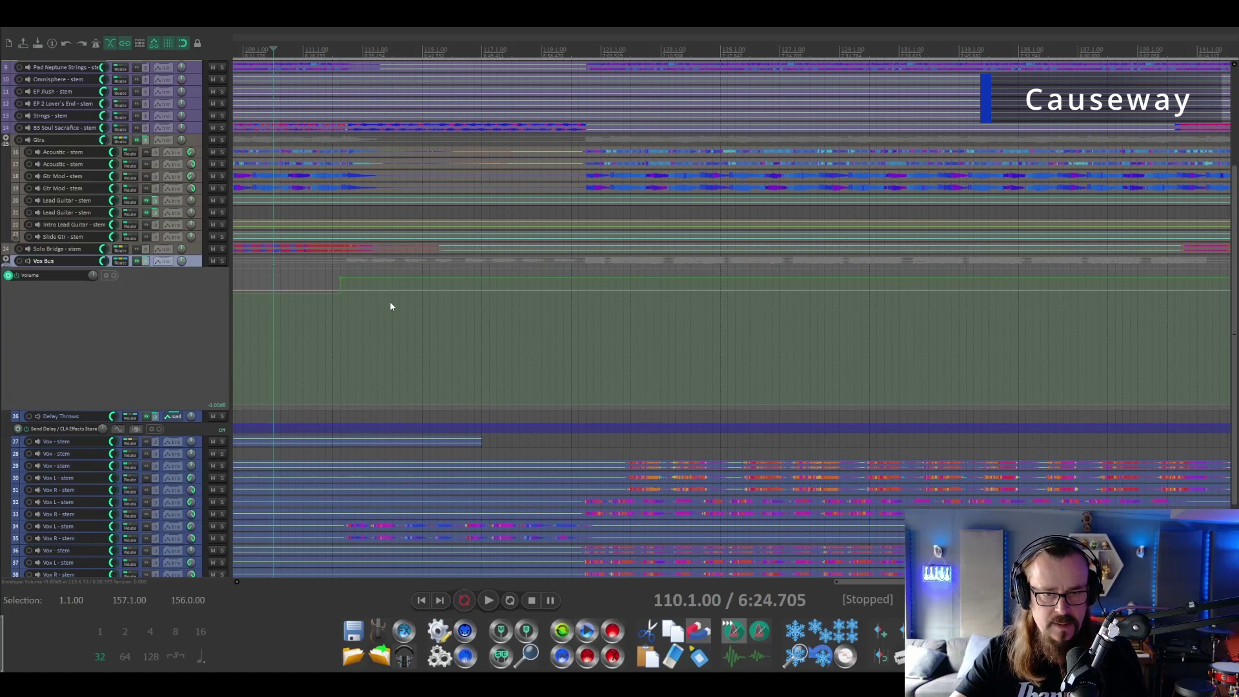
scroll(390, 52, "down", 2)
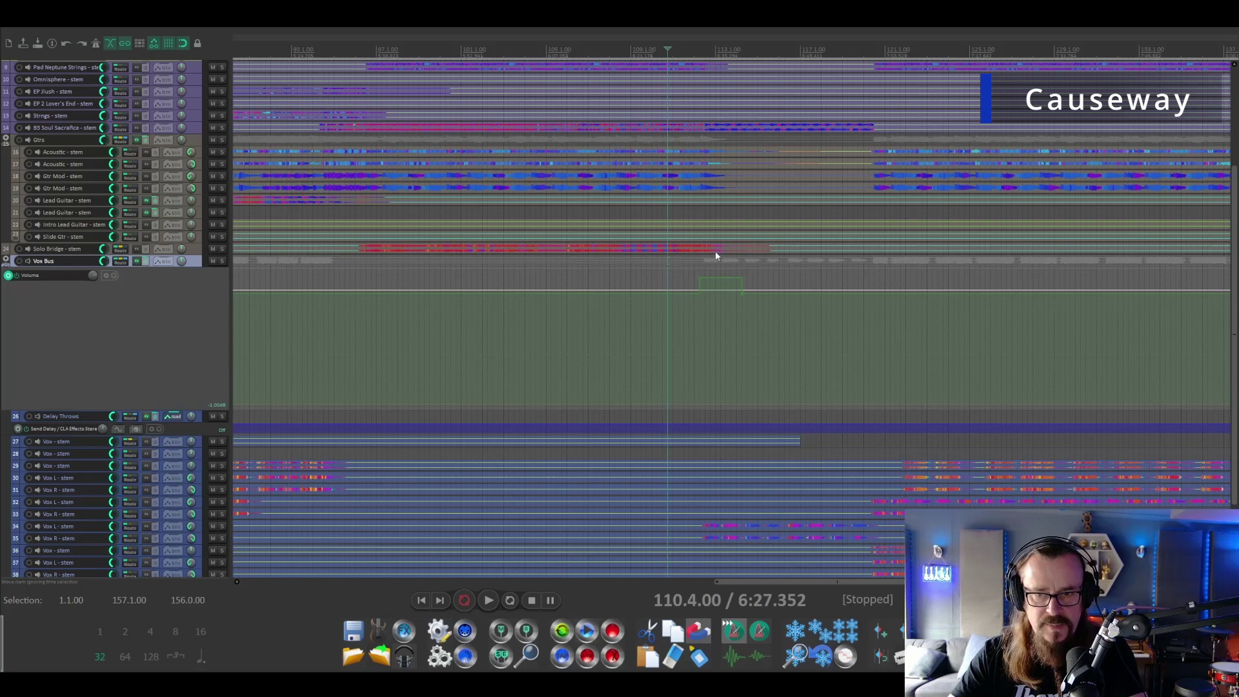
key("space")
scroll(756, 267, "up", 4)
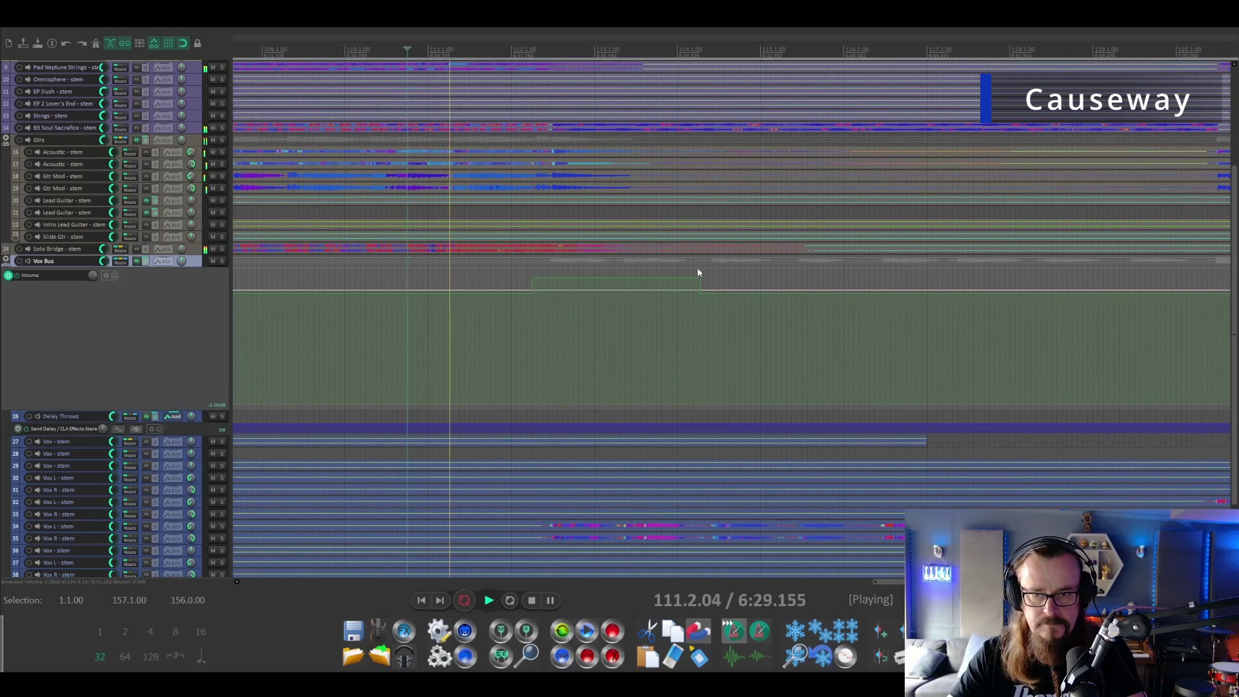
left_click_drag(531, 279, 529, 283)
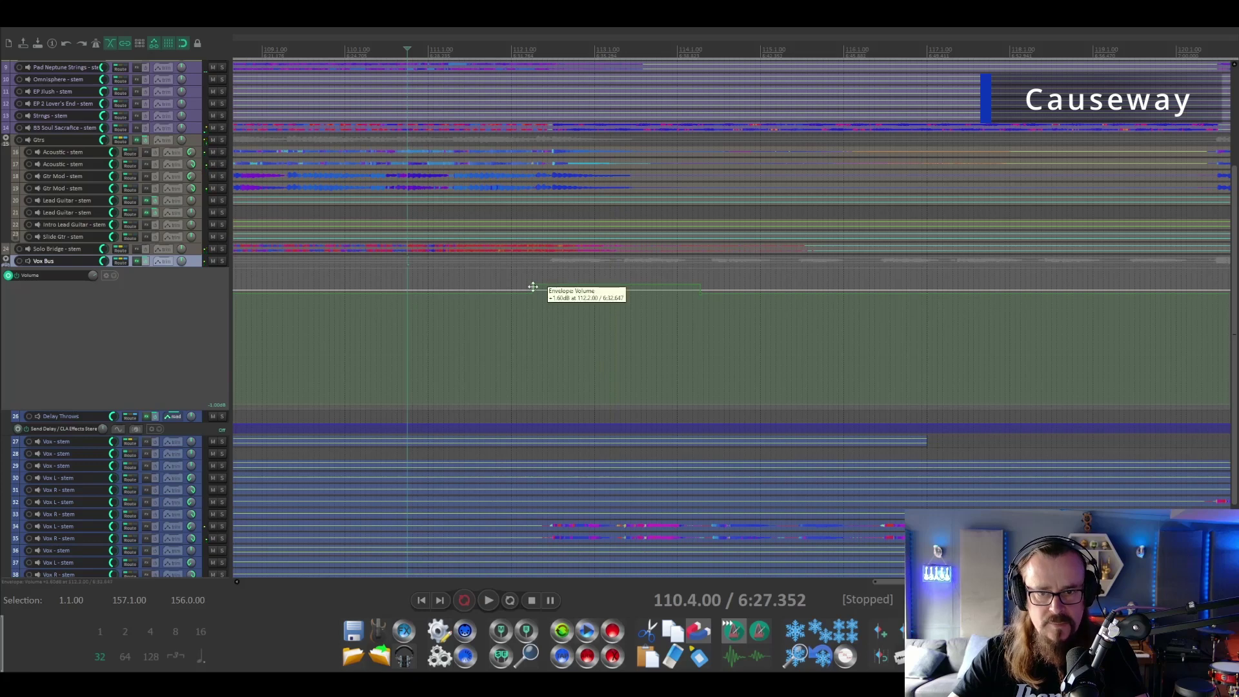
key("space")
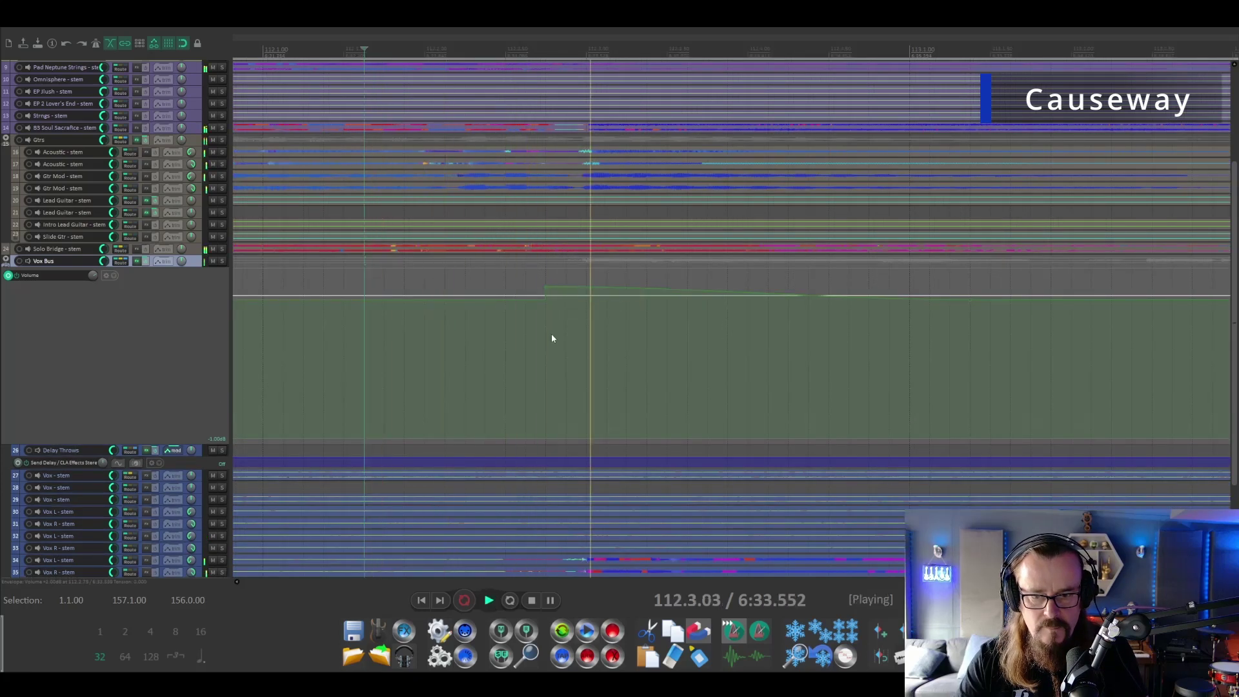
Audition the vocal entry after the bridge with the Vox Bus volume ramp in place, and stop playback
scroll(551, 338, "down", 5)
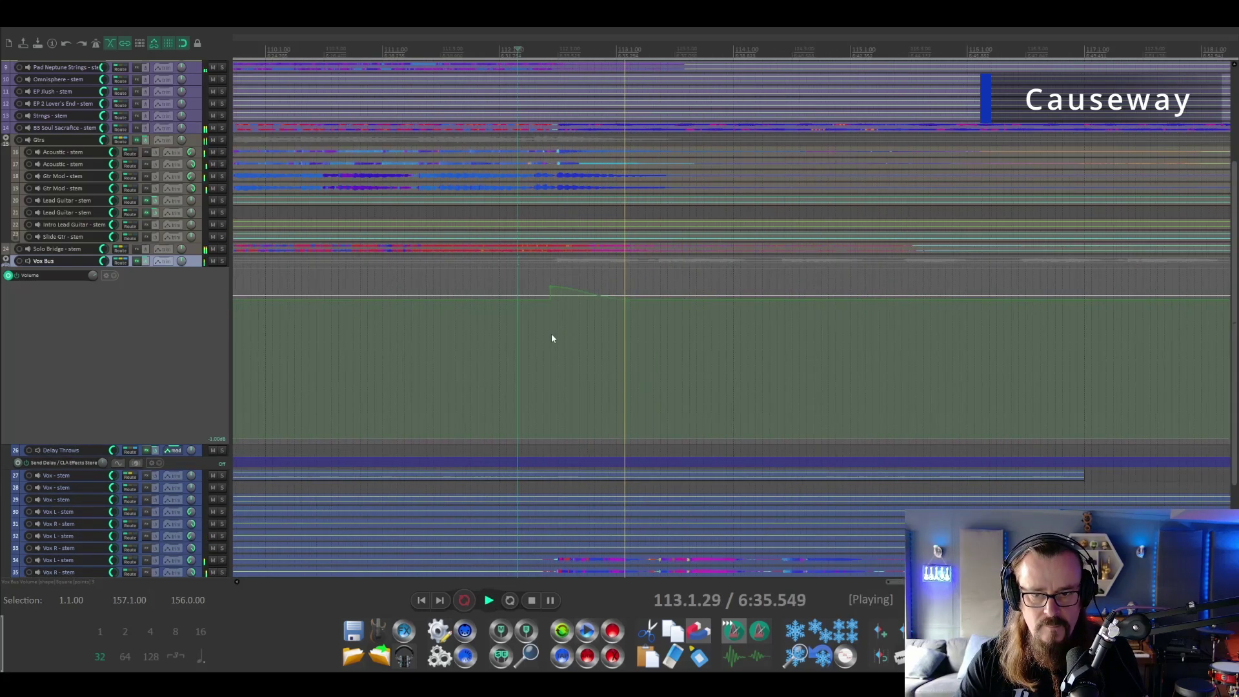
scroll(551, 339, "down", 4)
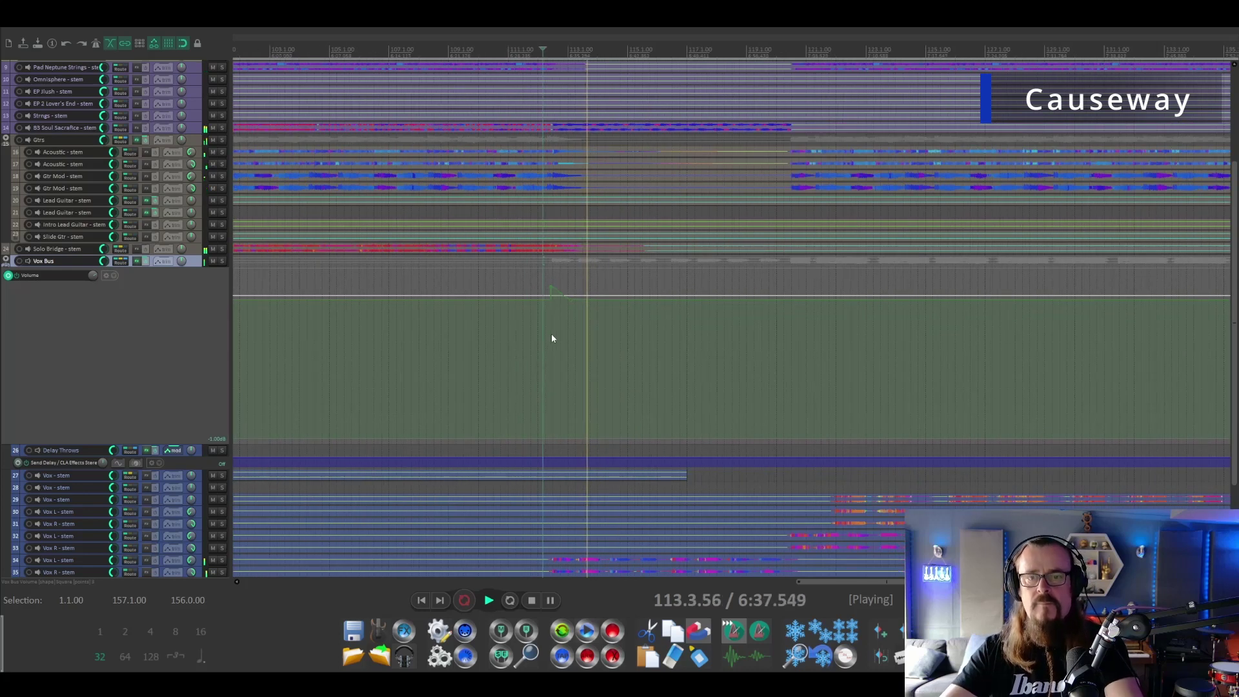
key("space")
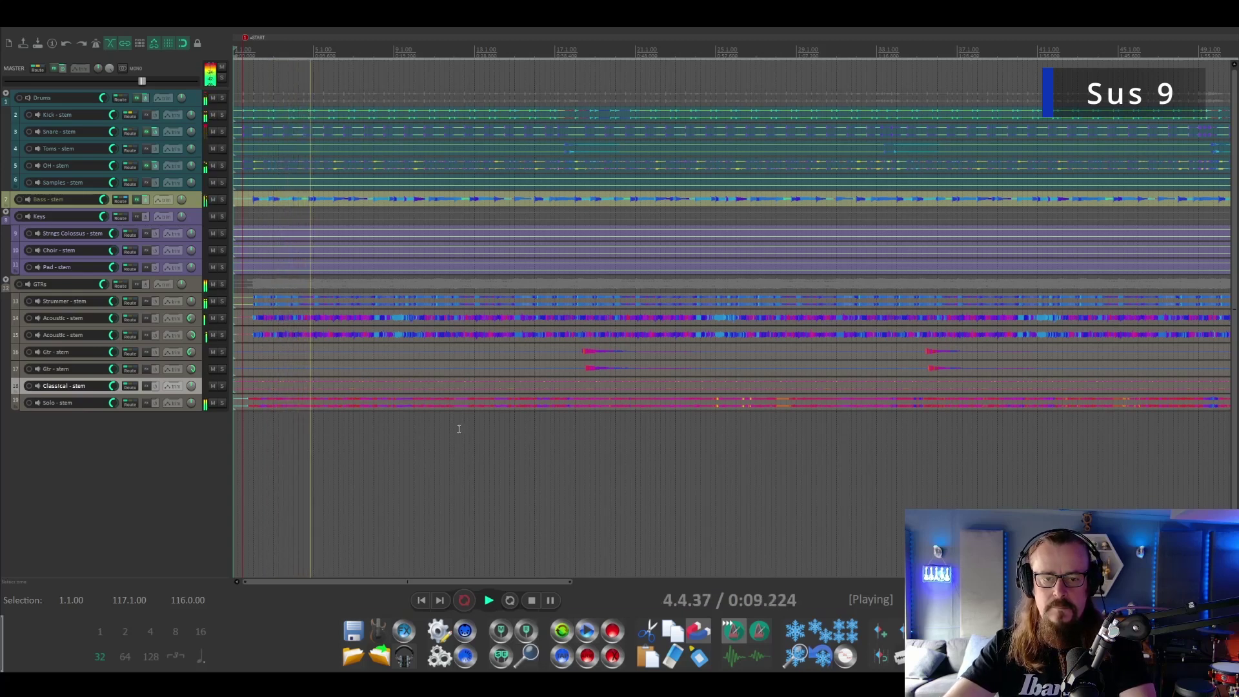
Set the input of The God Particle on the master track to -3 while Sus 9 plays
scroll(459, 429, "down", 2)
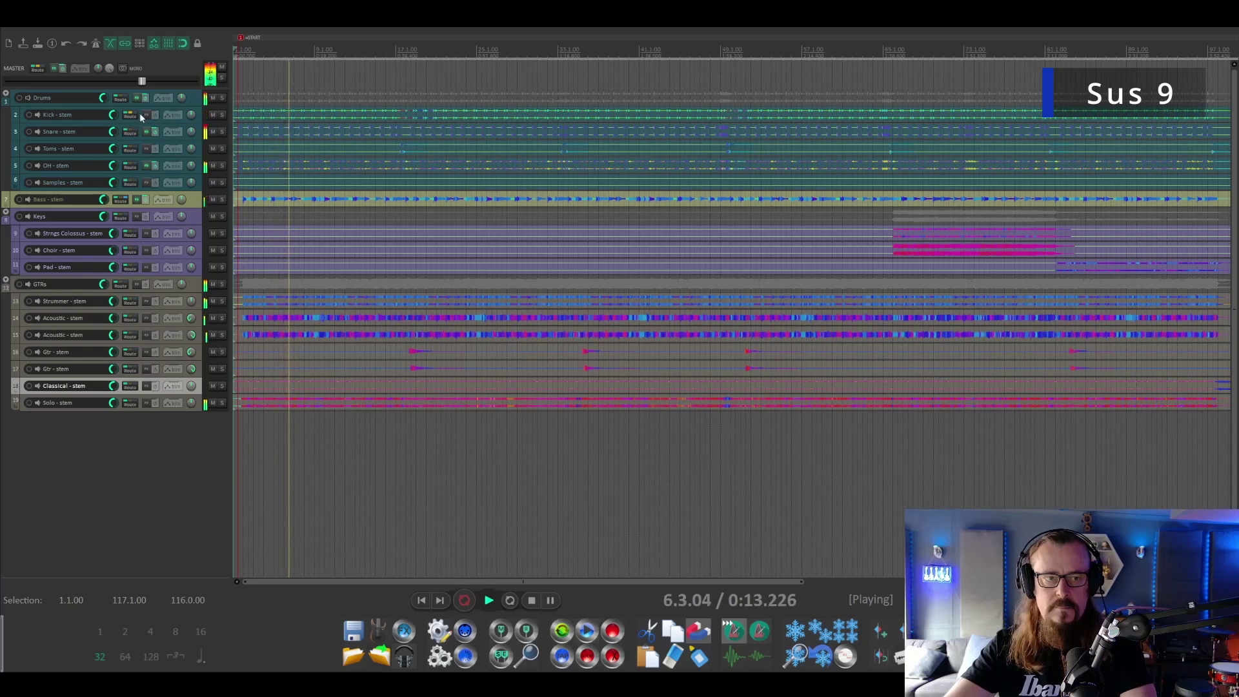
left_click(53, 68)
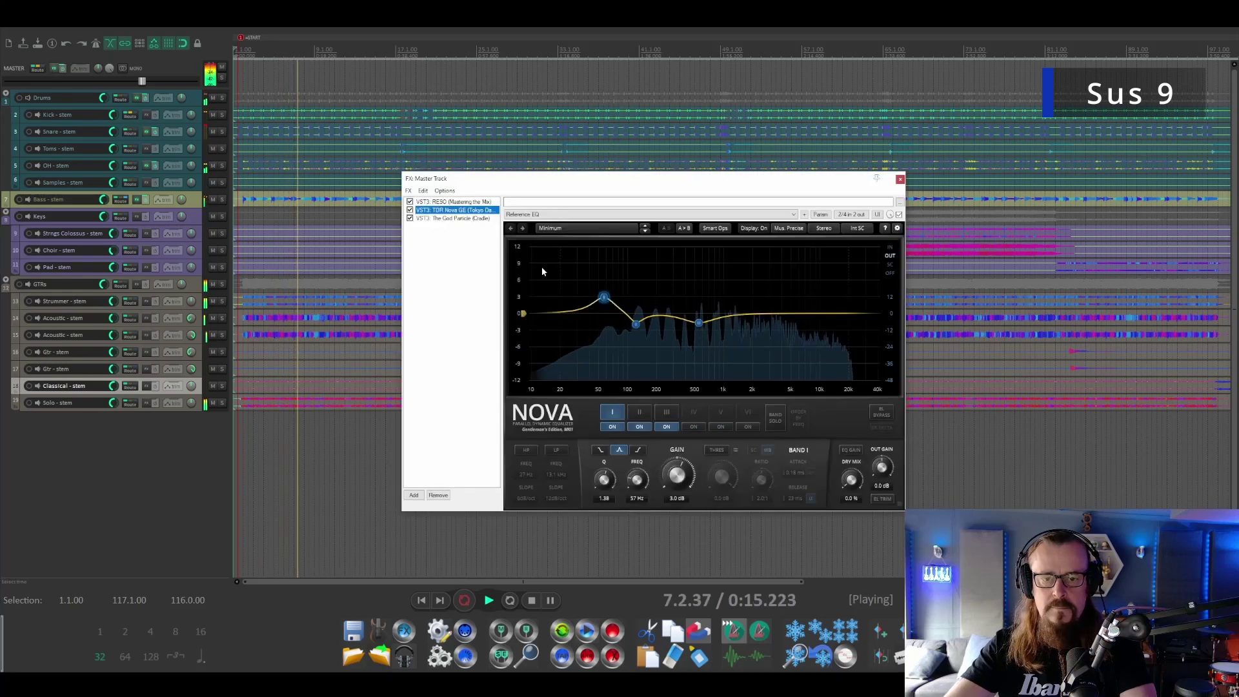
left_click(445, 219)
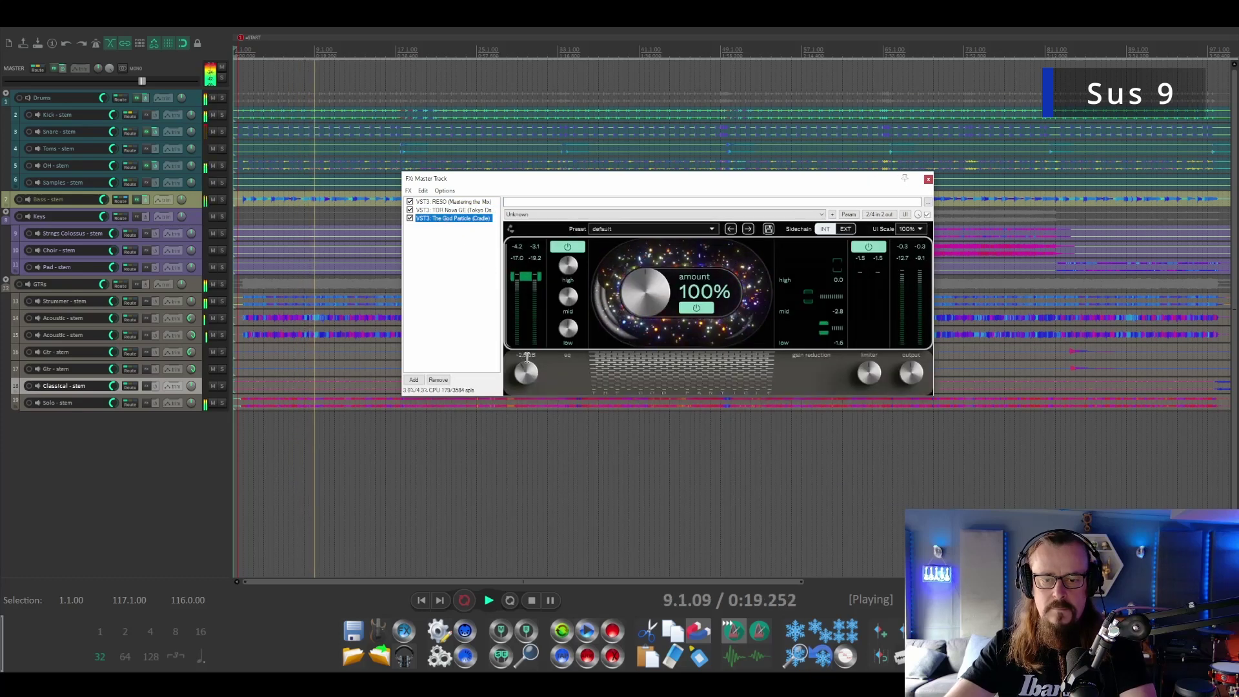
double_click(527, 355)
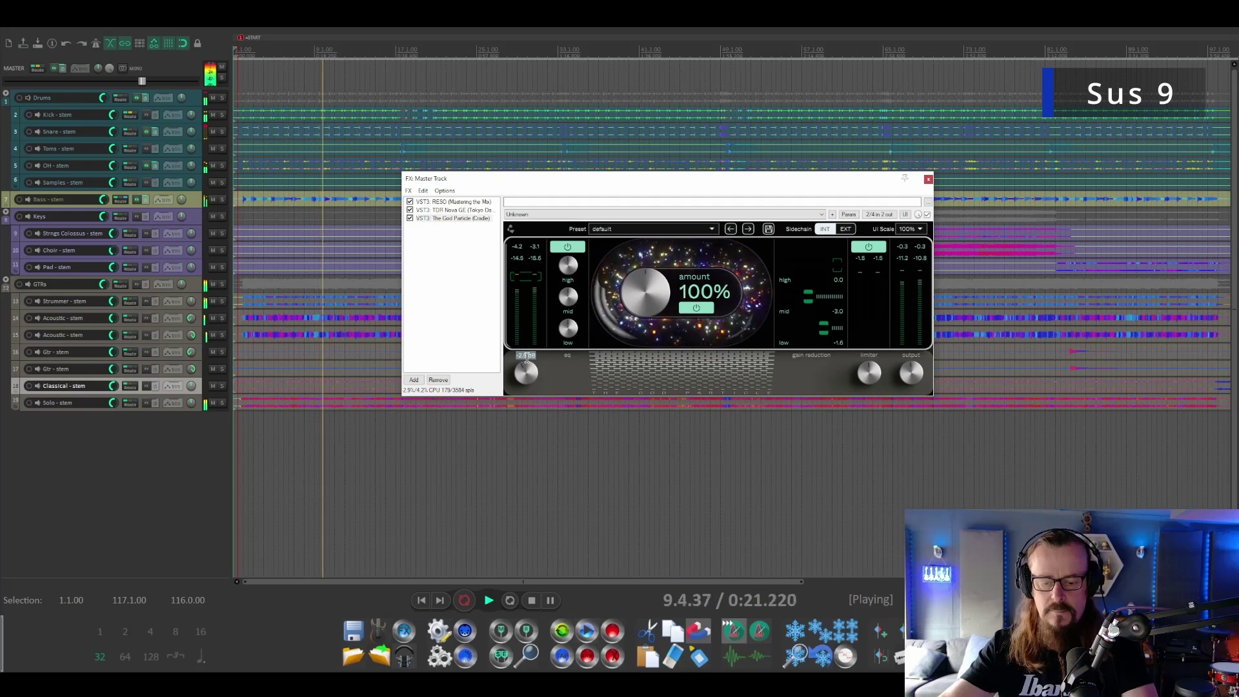
type("-3")
key("Return")
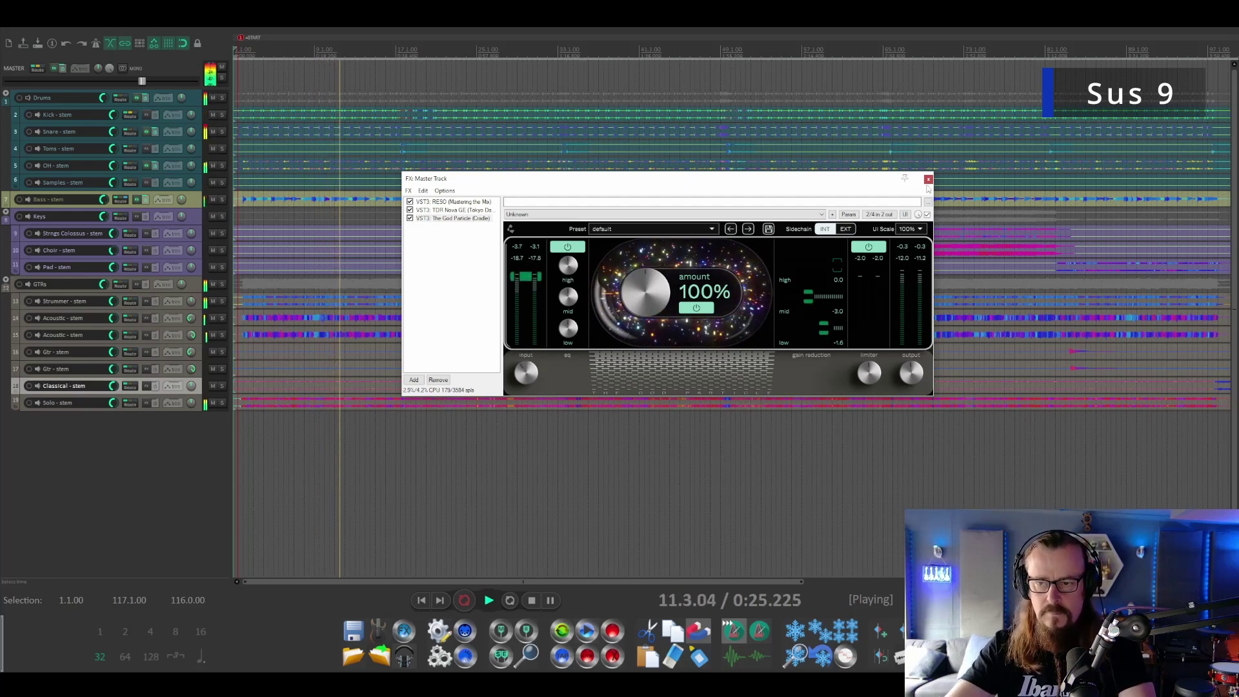
left_click(928, 179)
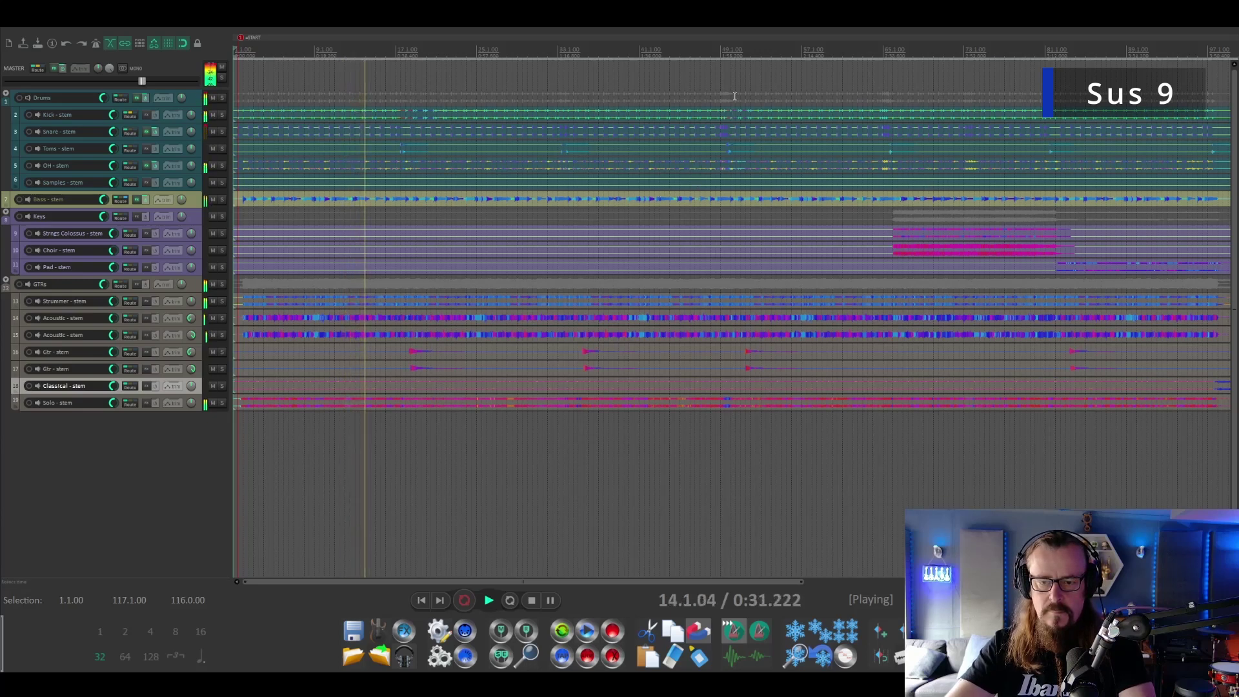
Spot-check the Sus 9 mix from about bars 49, 62, 77, 95 and 110, covering the keys section and the classical guitar ending
left_click(726, 53)
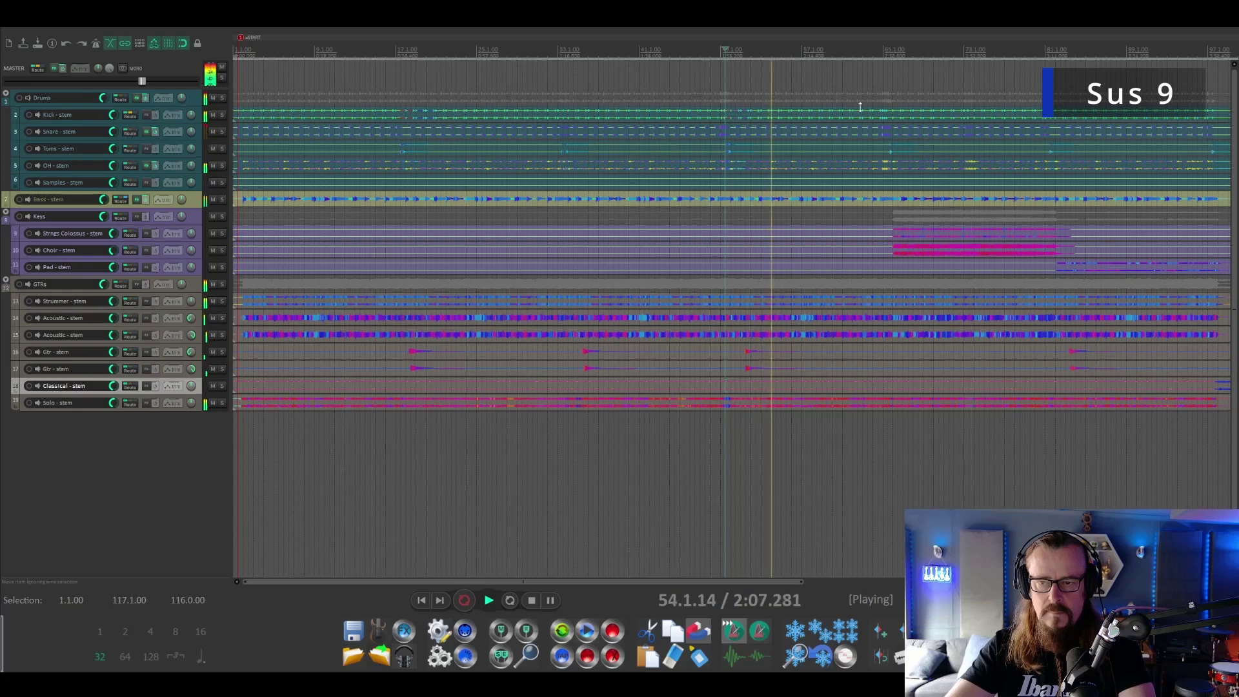
left_click(852, 51)
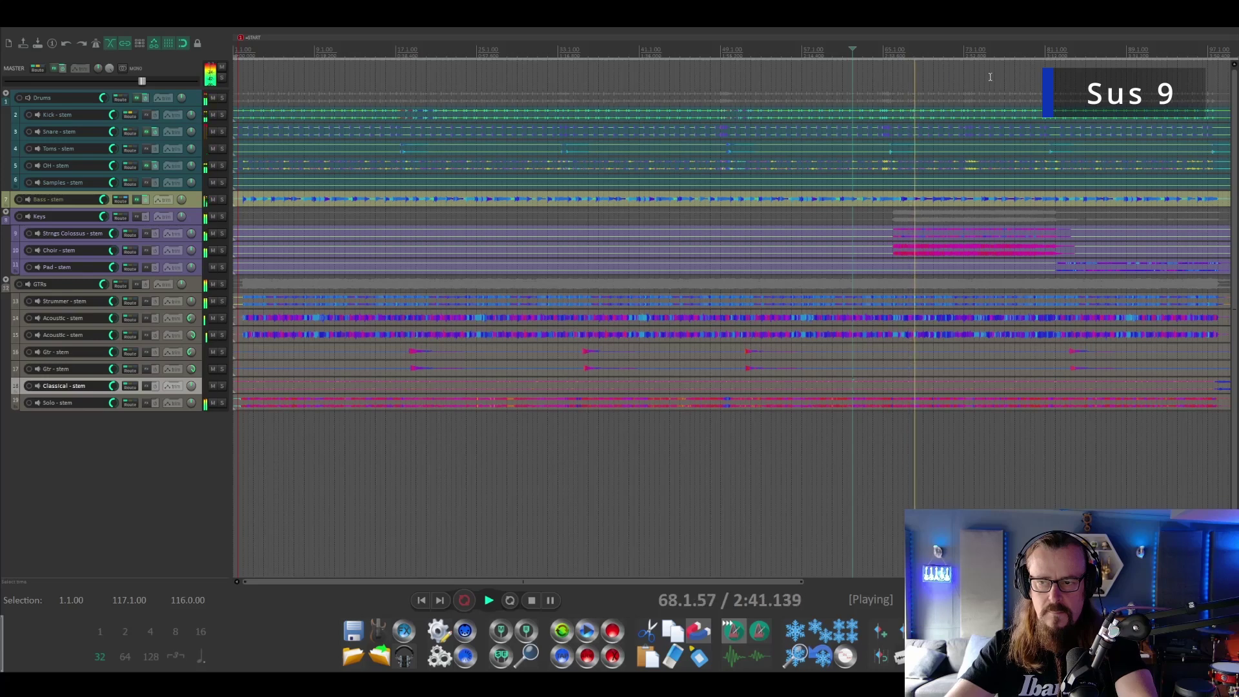
left_click(1003, 55)
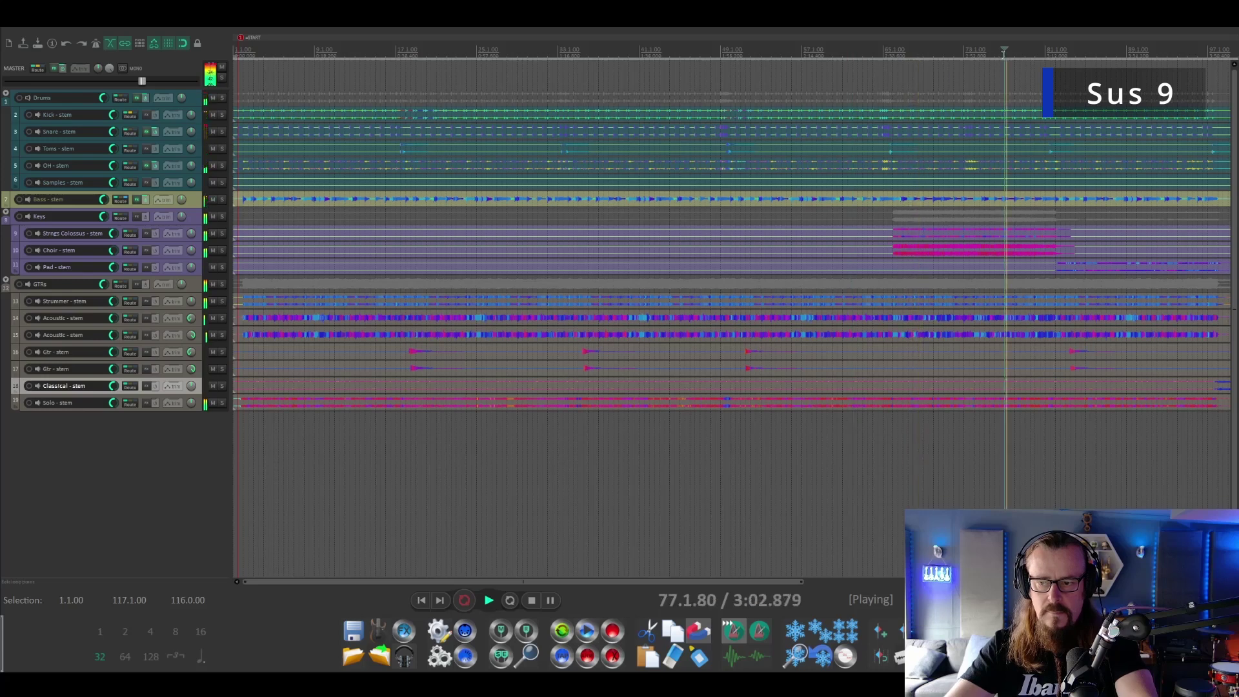
scroll(764, 283, "down", 2)
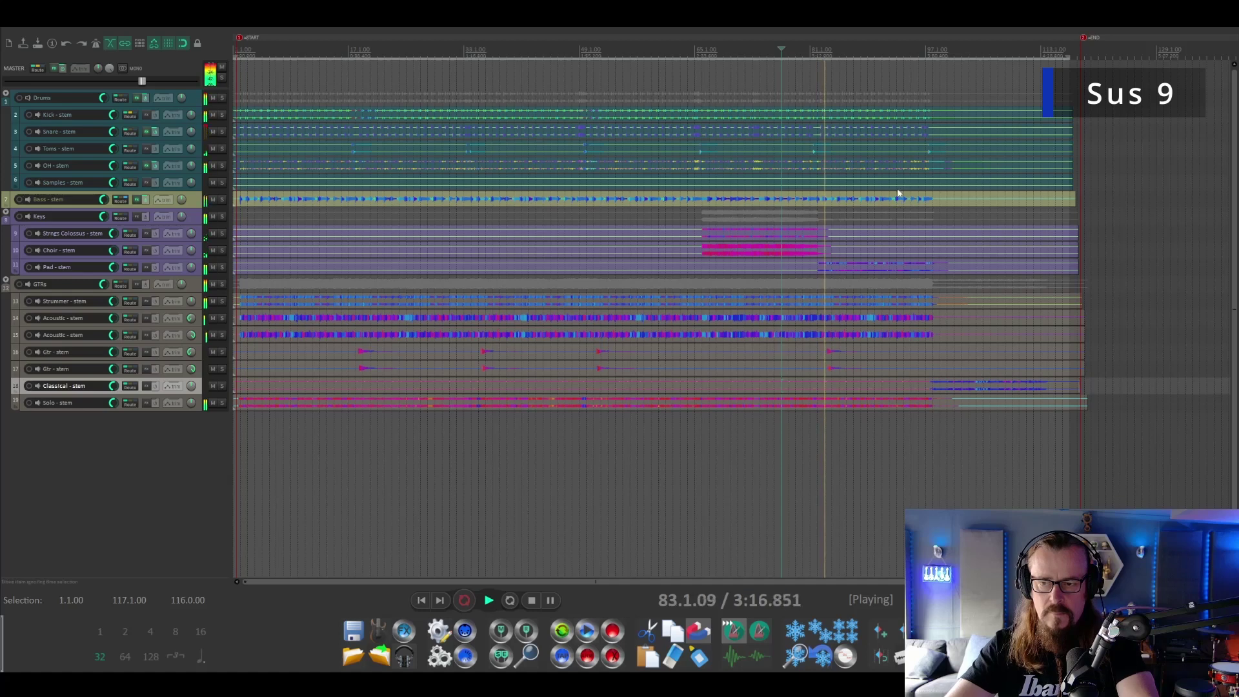
left_click(909, 49)
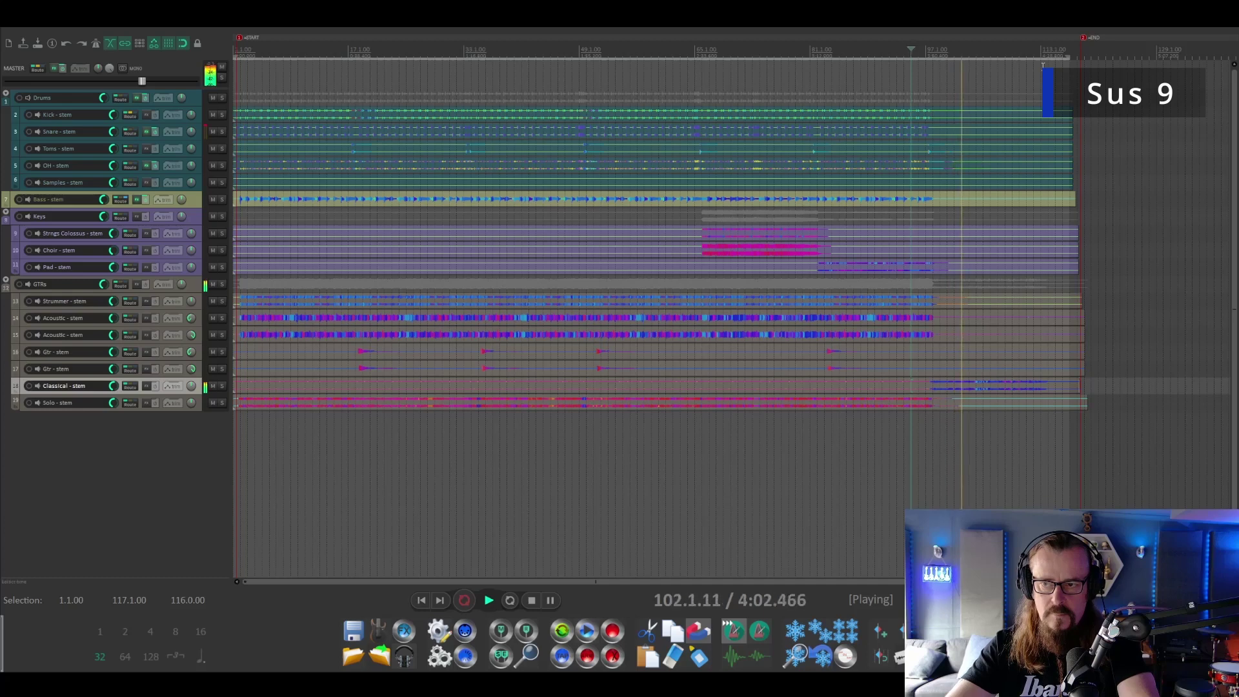
left_click(1017, 49)
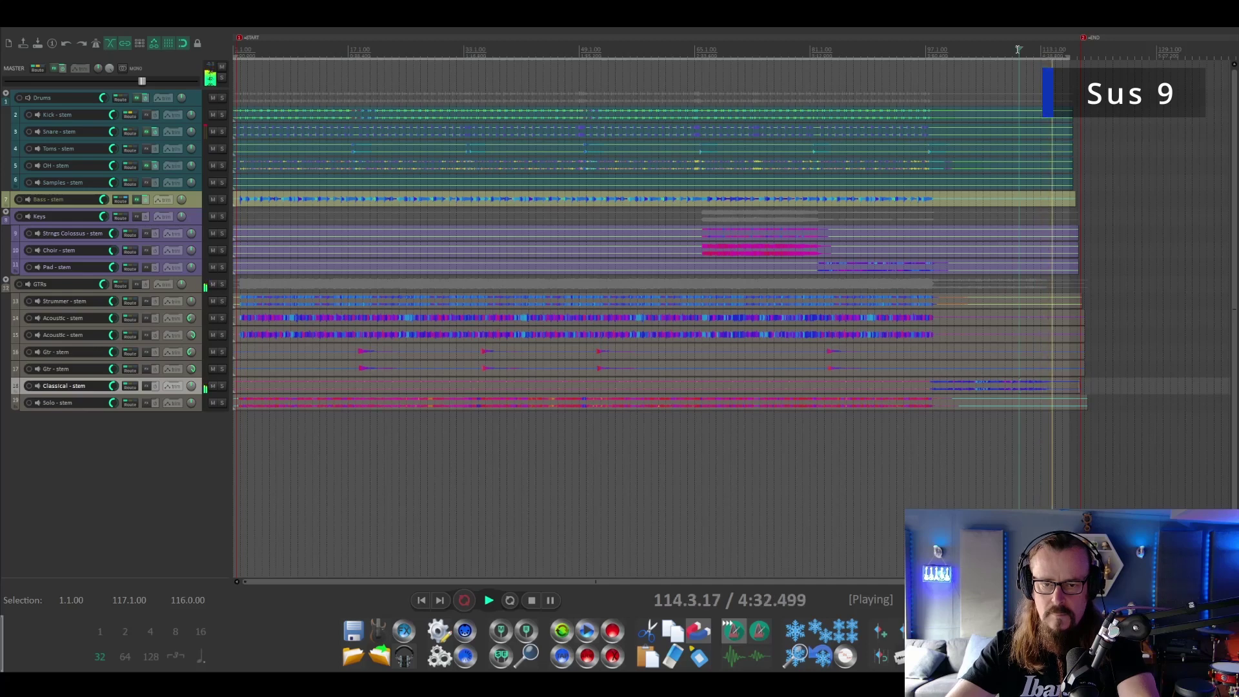
key("space")
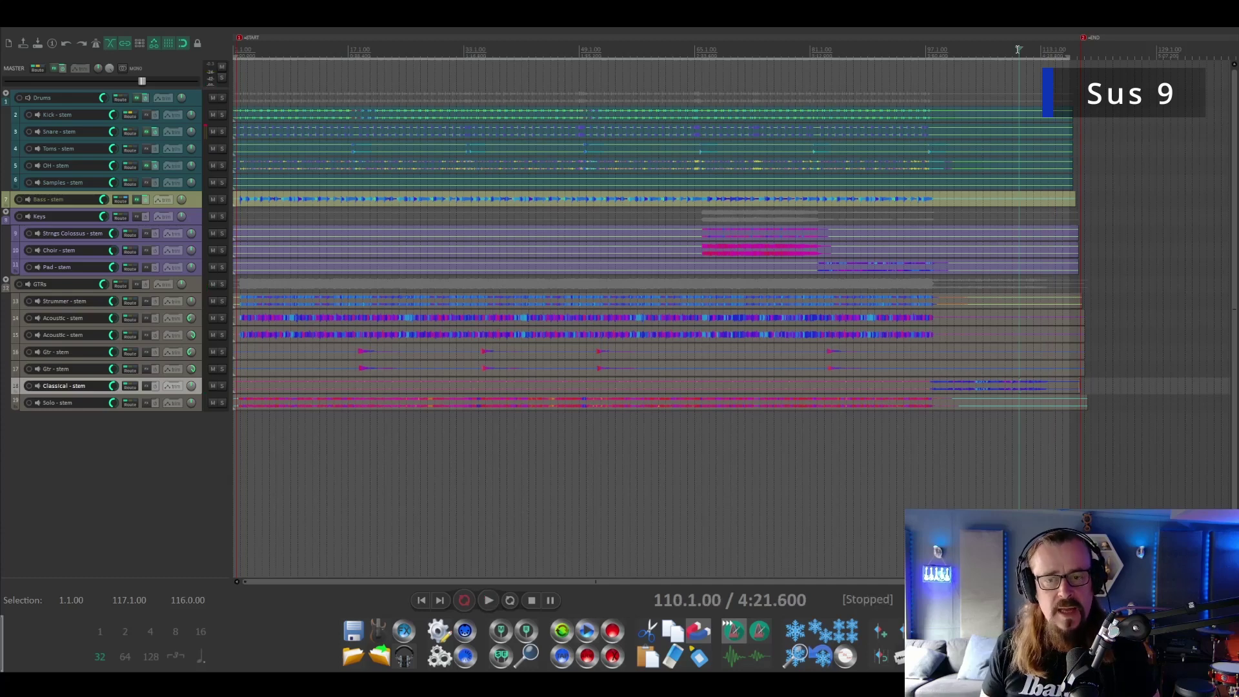